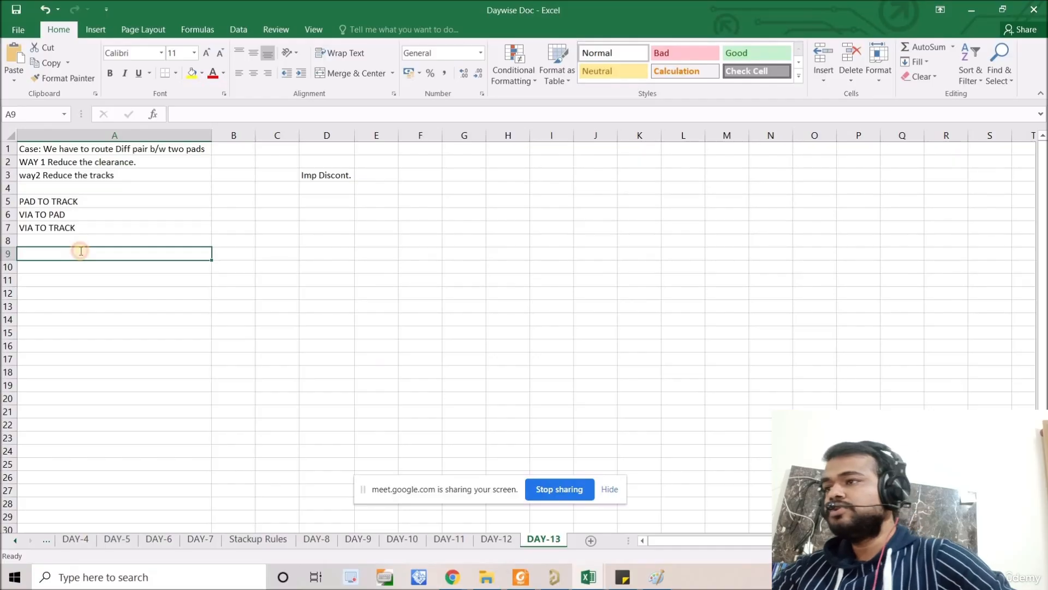
Step: Enter the heading "Interfaces req length match" in cell A9, below the clearance notes
double_click(80, 250)
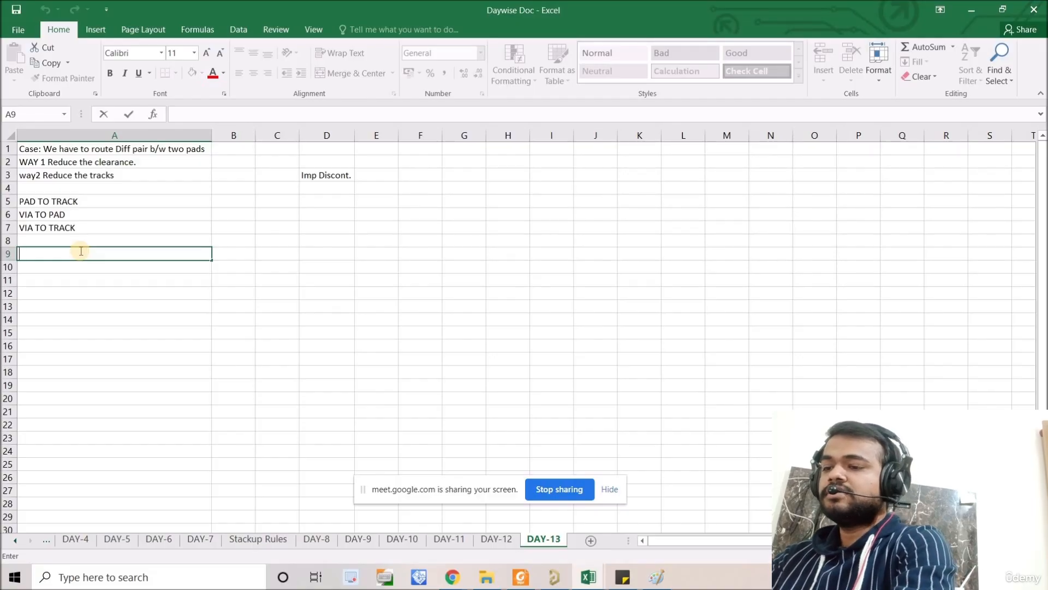
text(Inter)
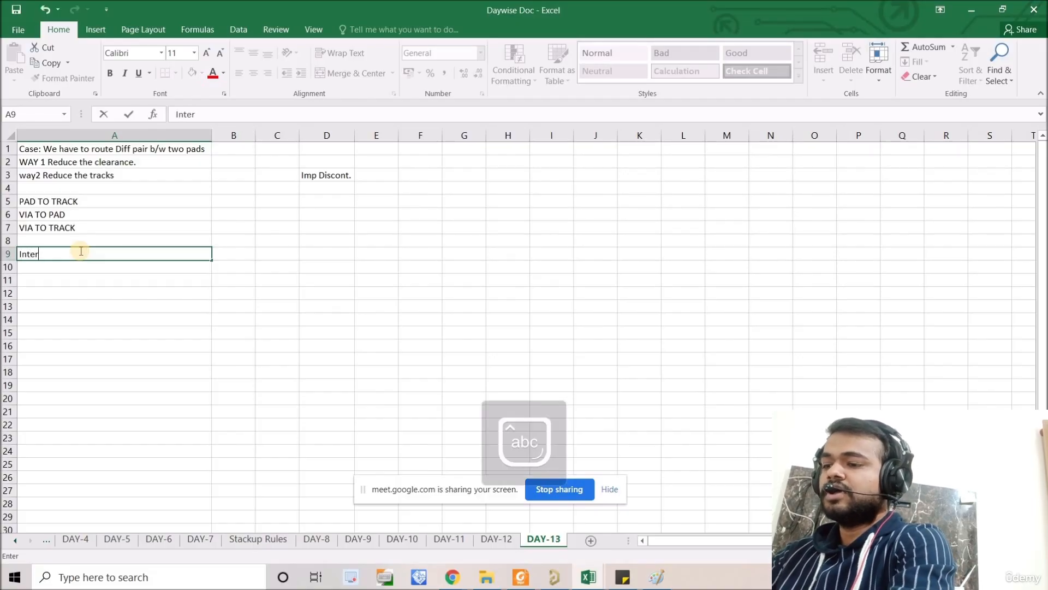
text(faces )
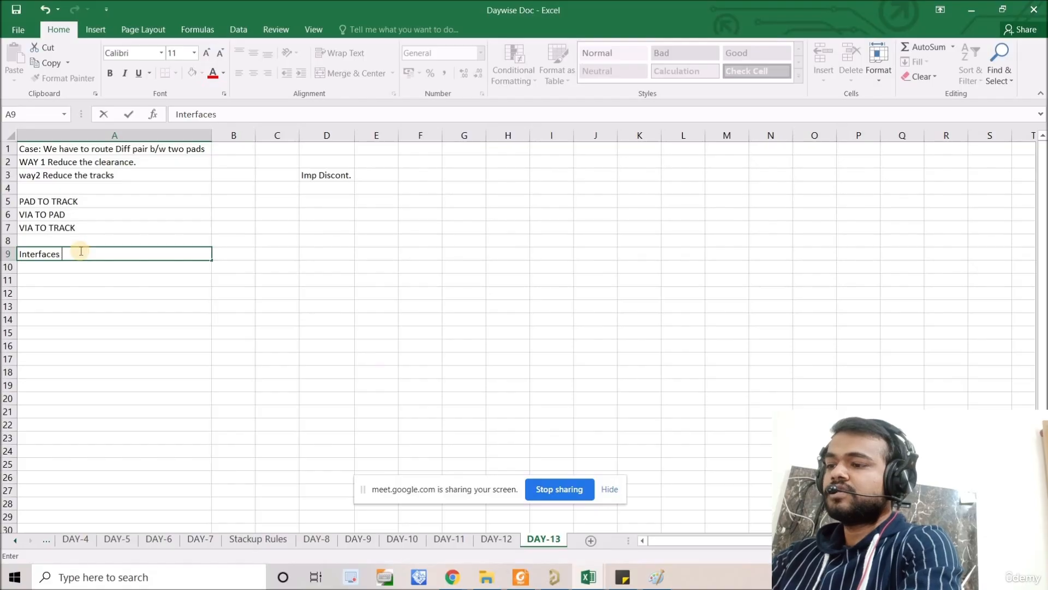
text(req l)
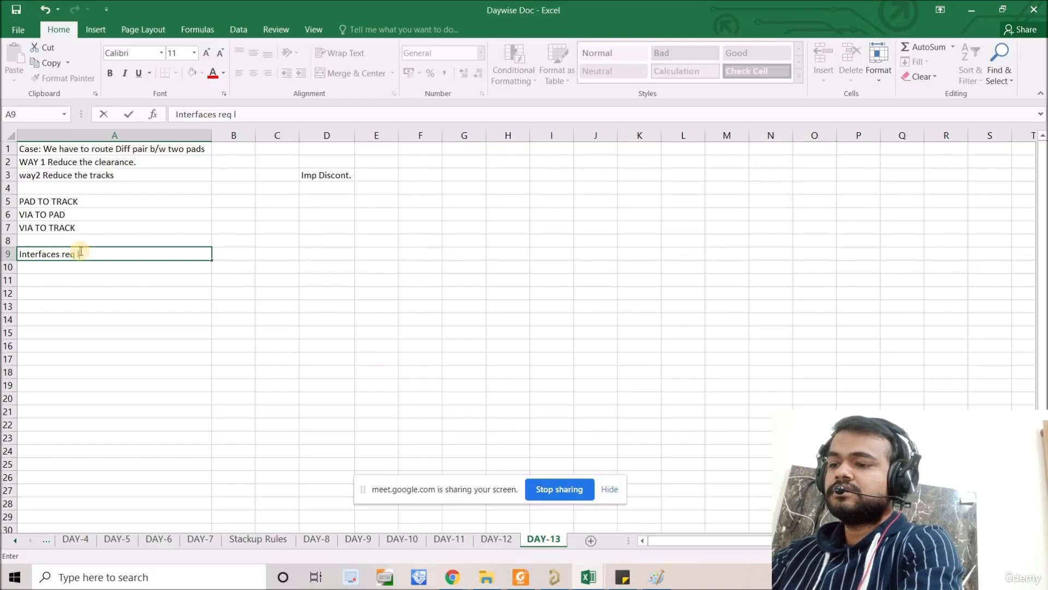
text(ength match)
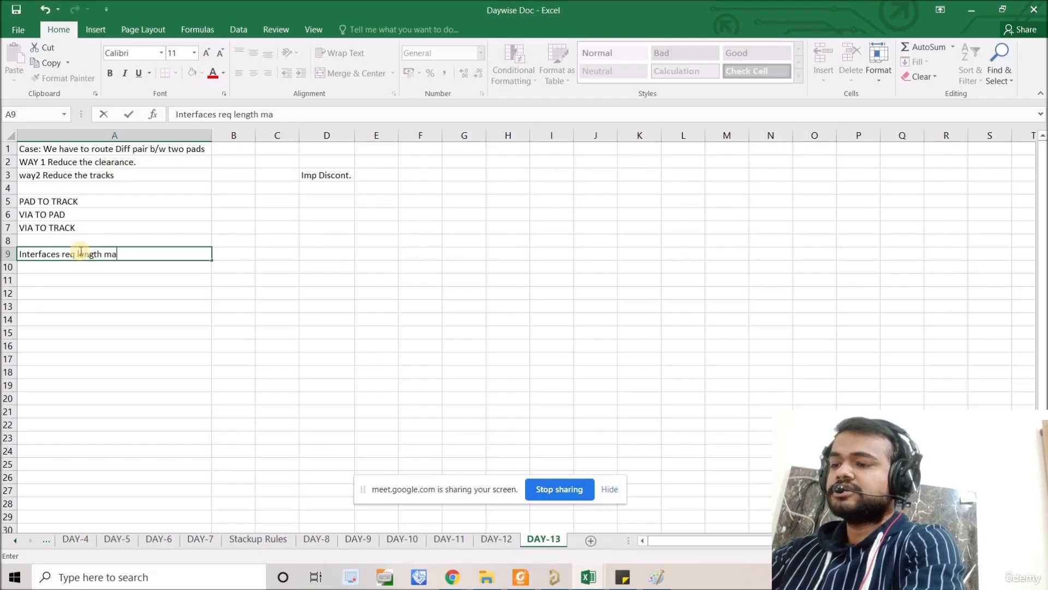
key(Return)
Step: Enter LPDDR4 as the first interface in cell A10, under the length match heading
key(Caps_Lock)
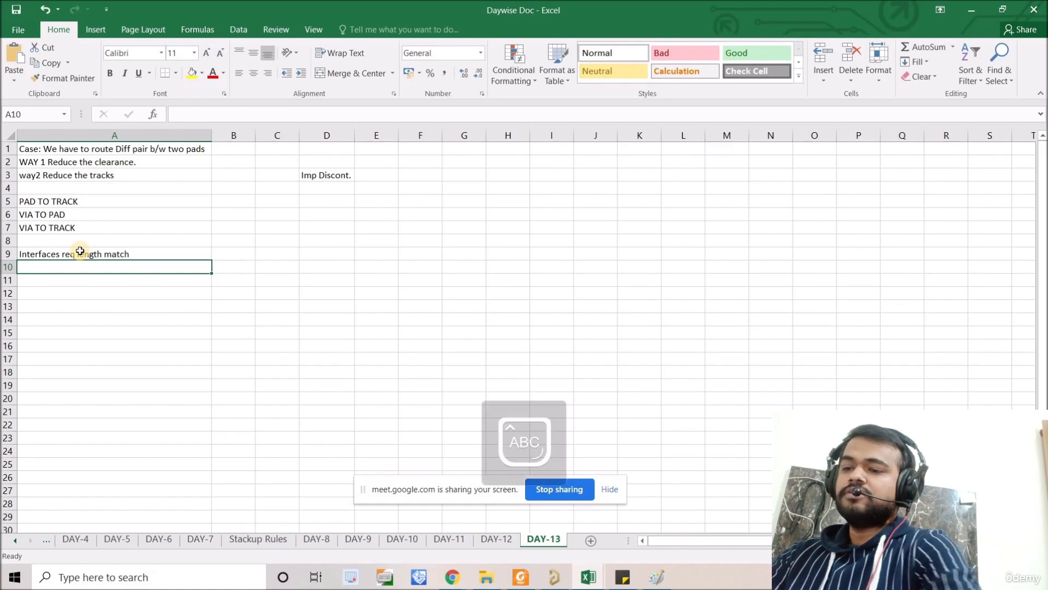
text(LPDR44)
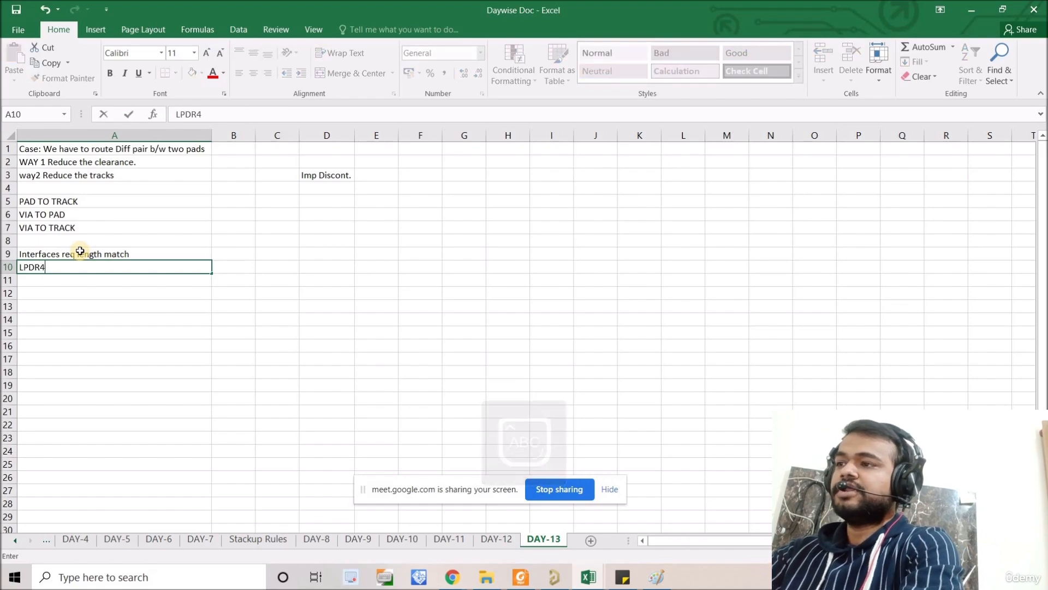
key(Return)
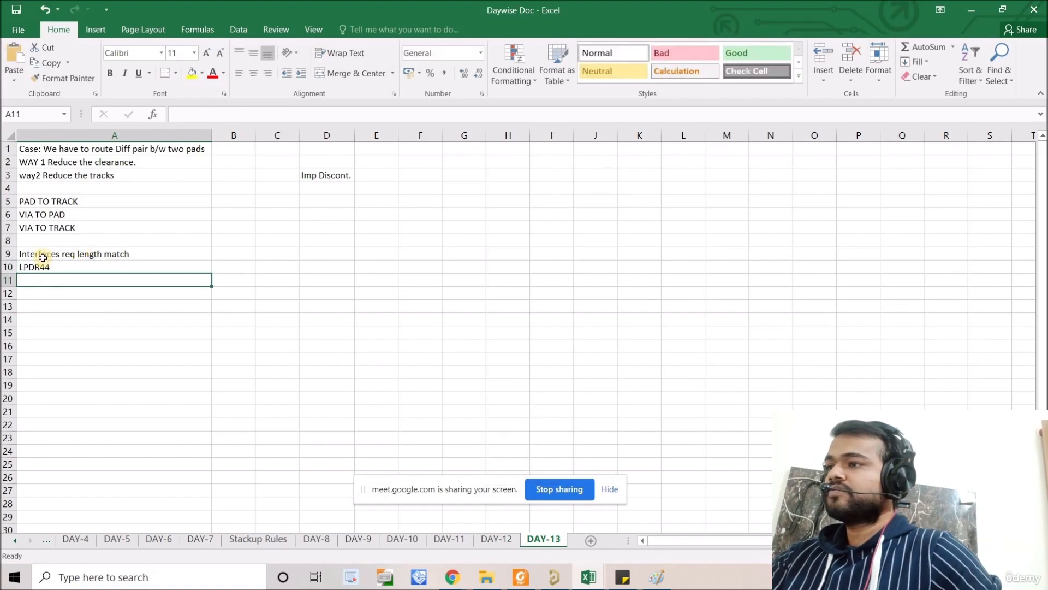
click(45, 269)
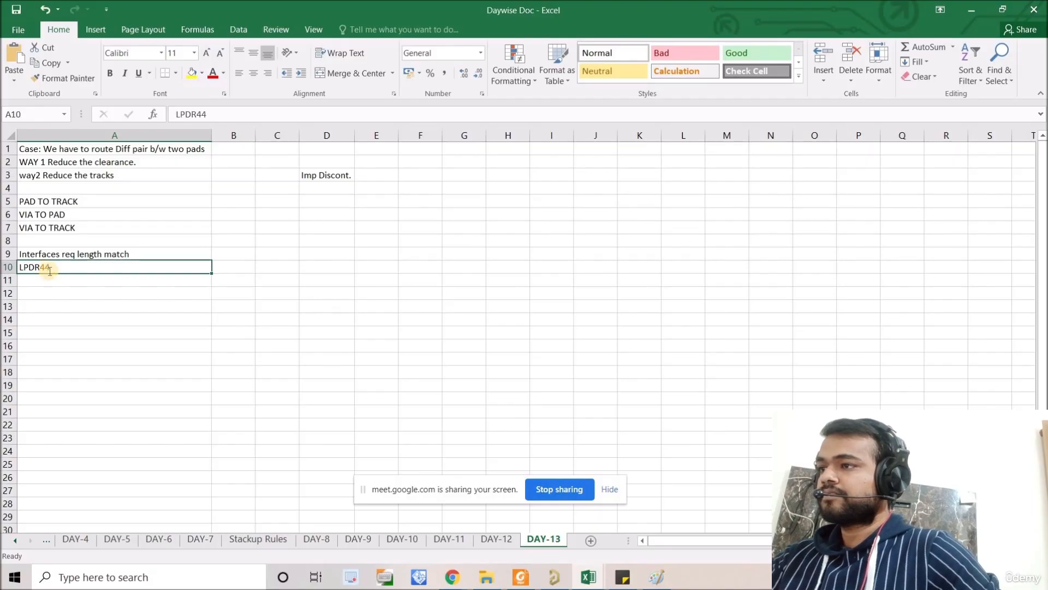
double_click(46, 267)
key(BackSpace)
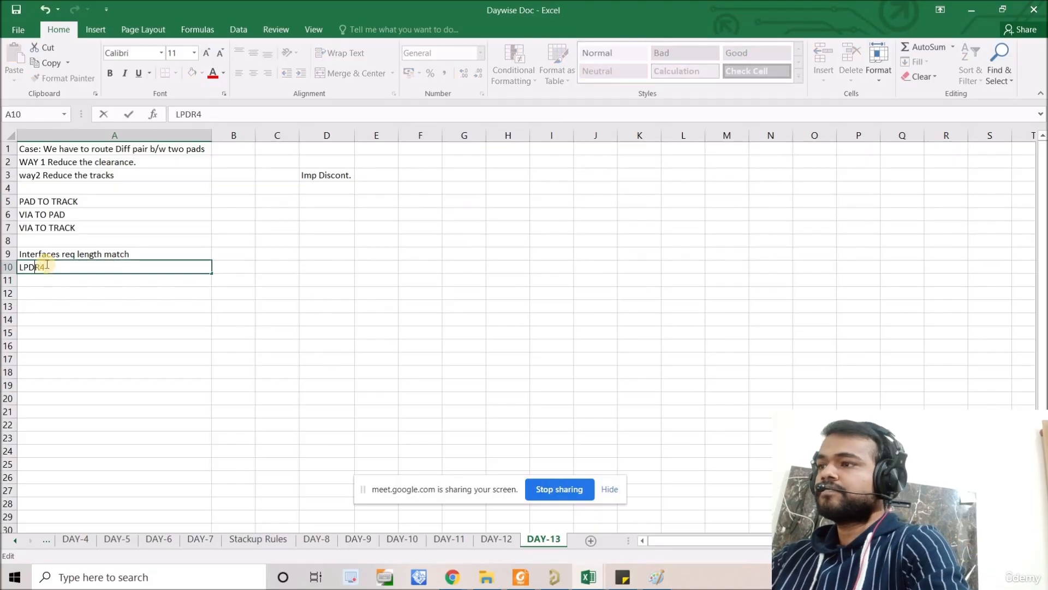
text(D)
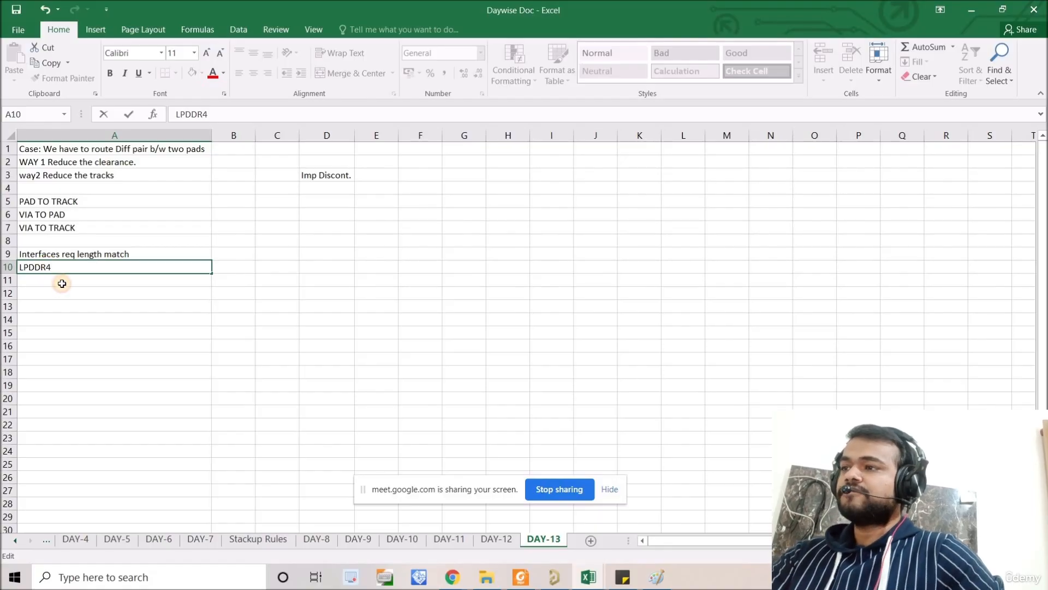
Step: List the interfaces EMMC, HDMI and EDP in cells A11 to A13
click(61, 281)
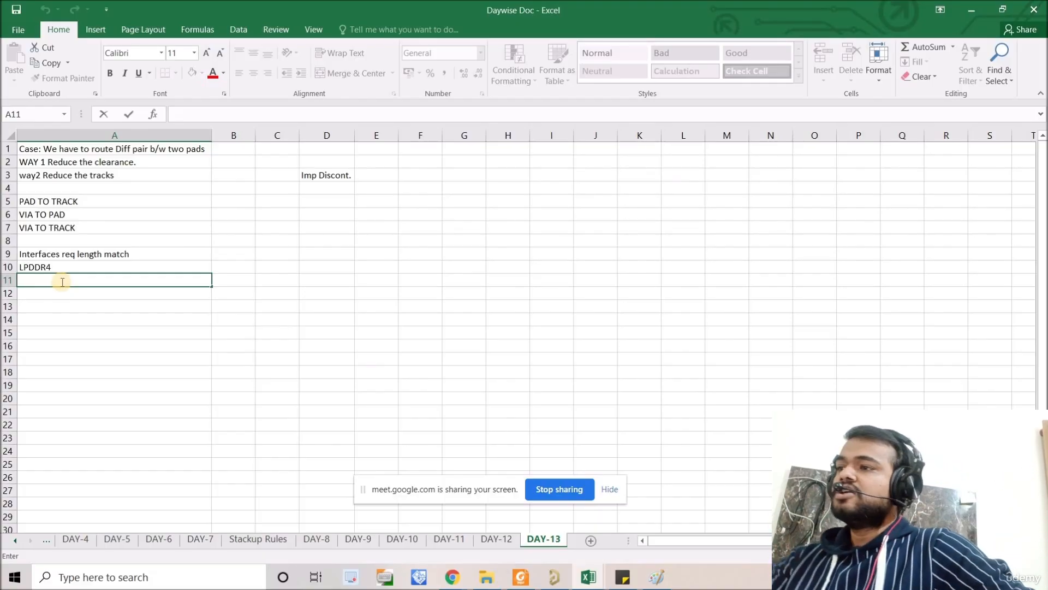
text(EMMC)
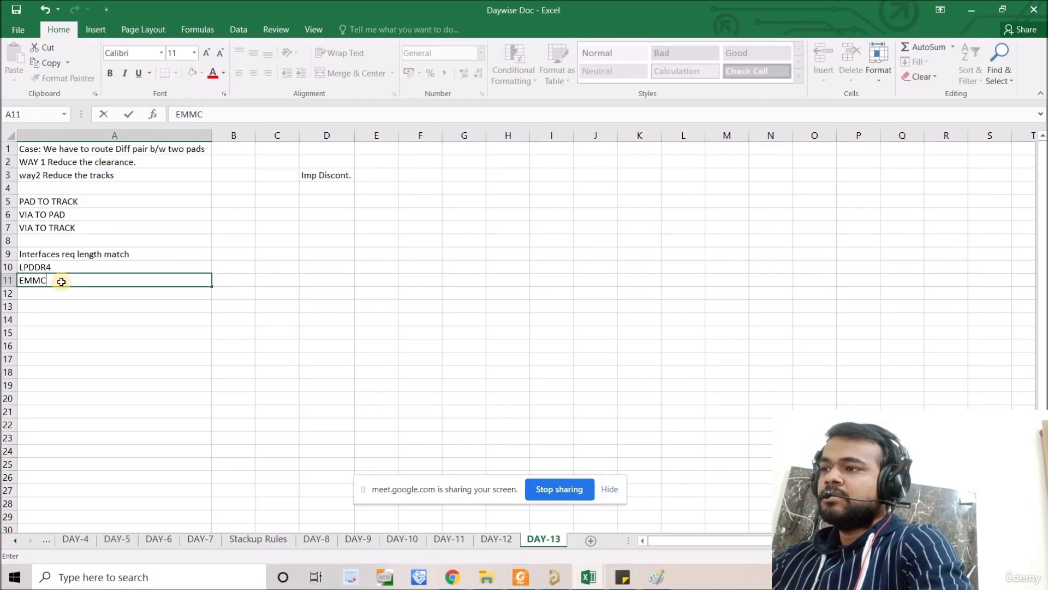
key(Return)
text(H)
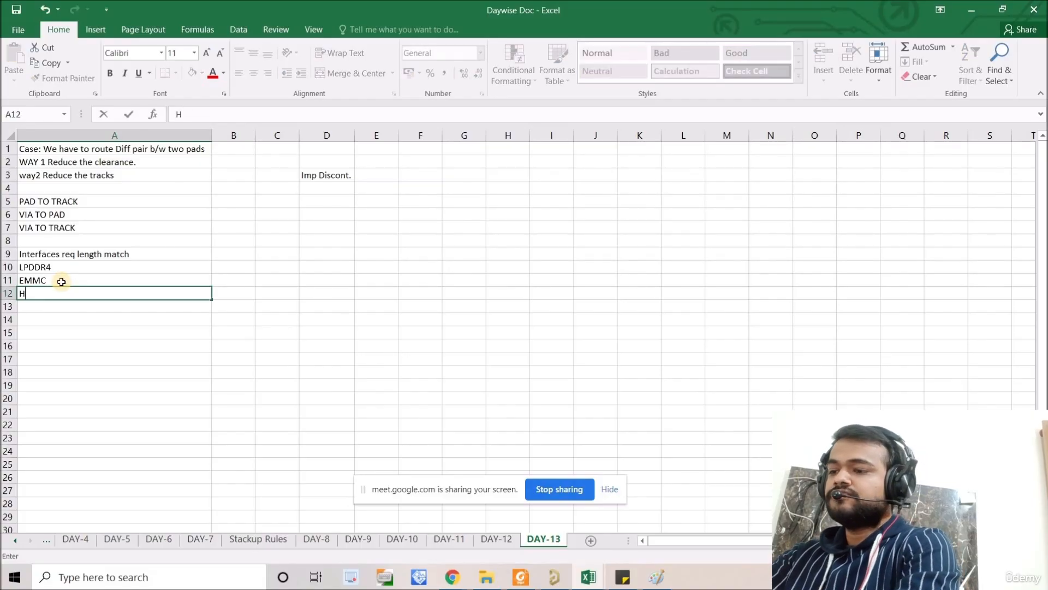
text(DMI)
key(Return)
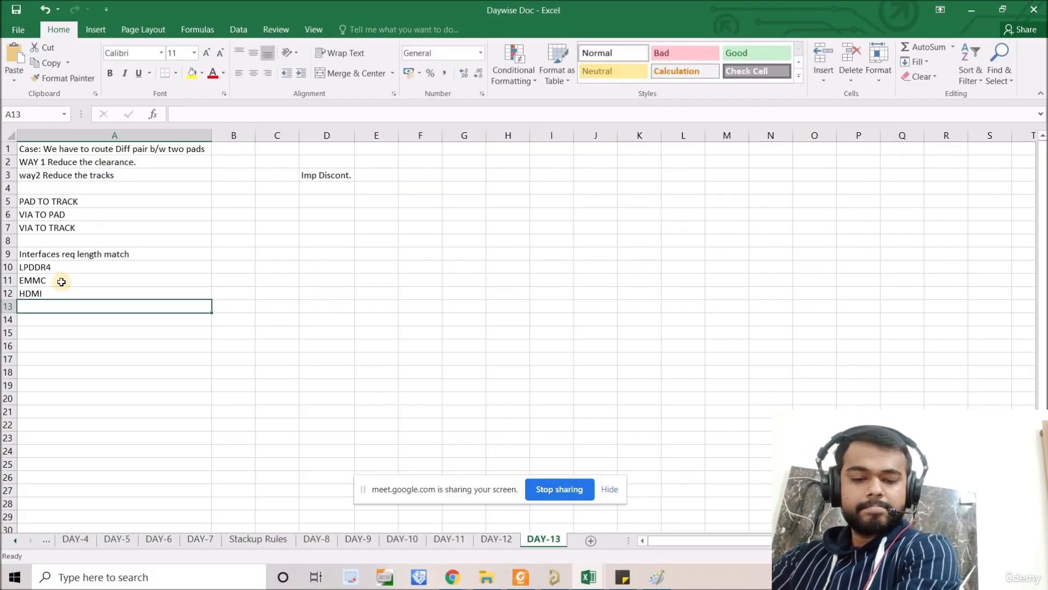
text(EDP)
key(Return)
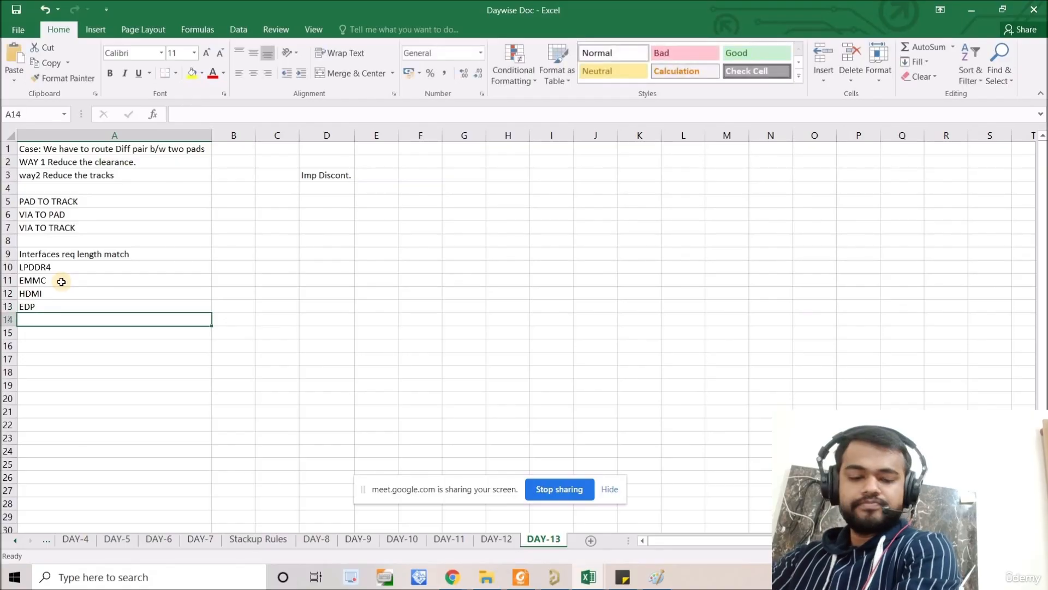
Step: Add MIPI-CSI/DSI to the interface list in cell A14
text(MIPI)
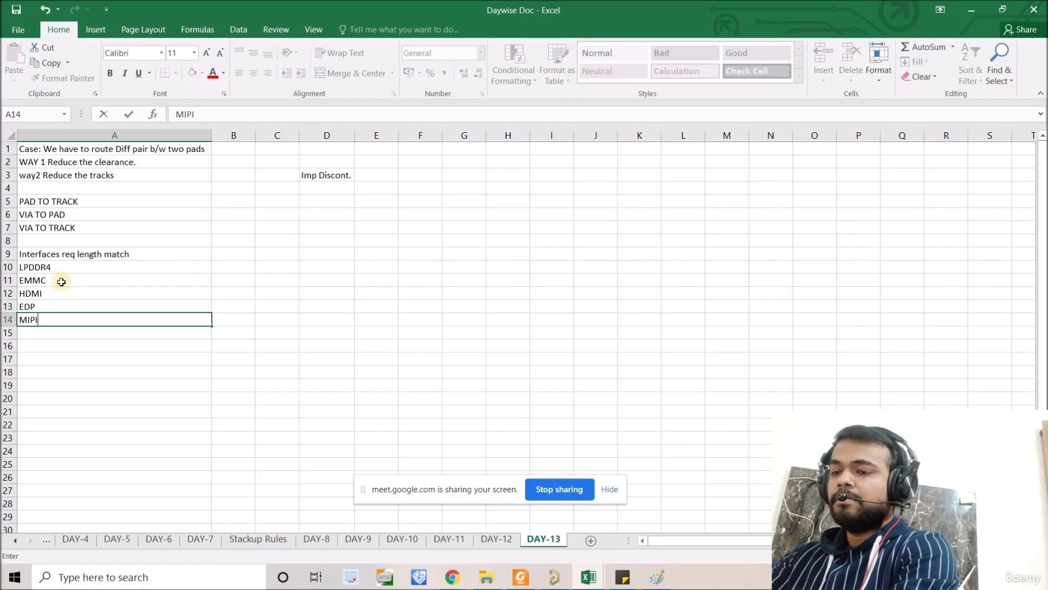
text(-)
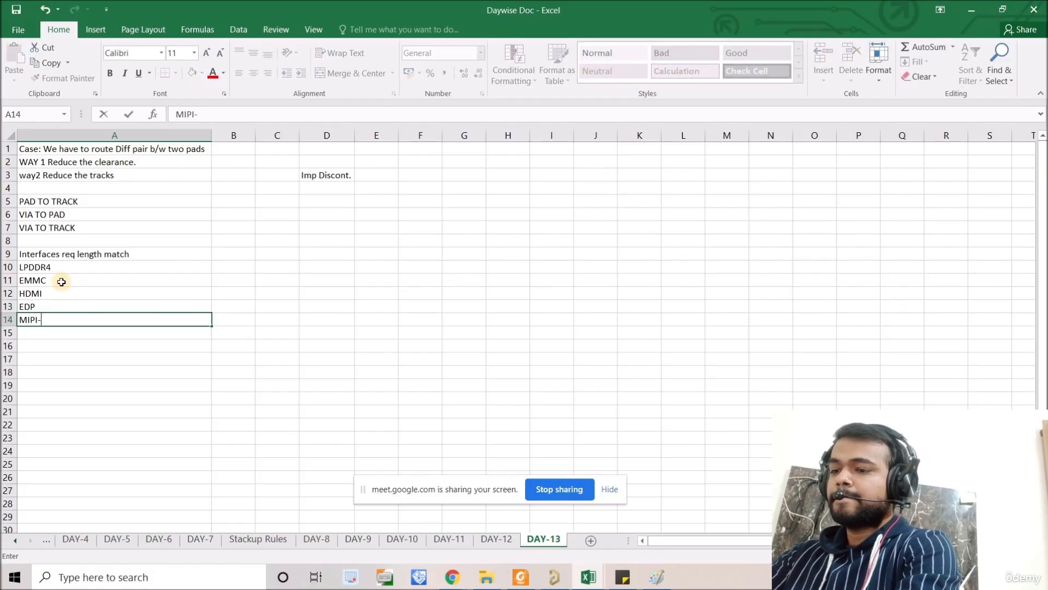
text(CSI/DSI)
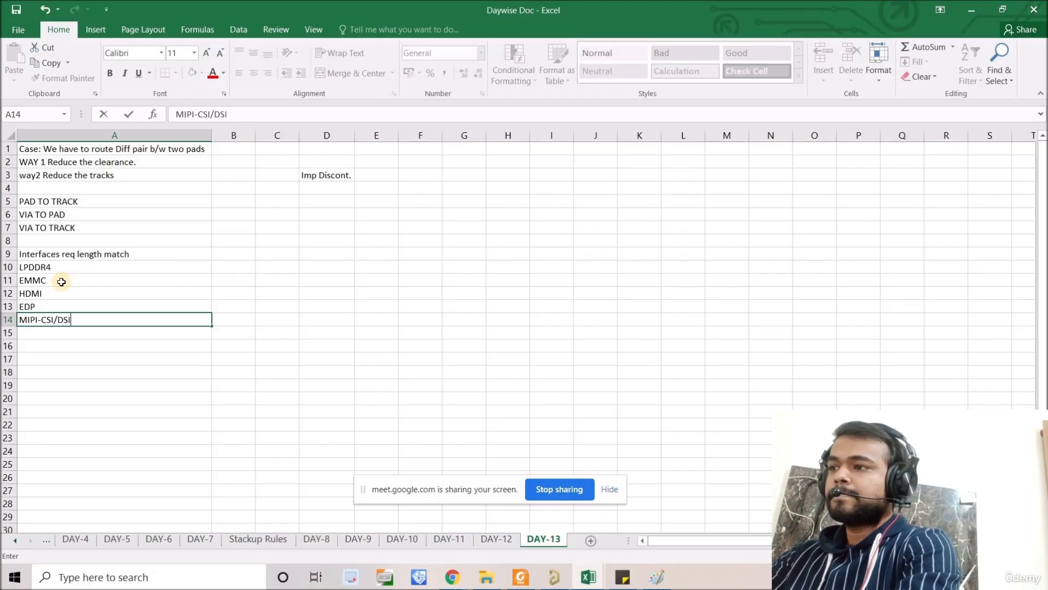
key(Return)
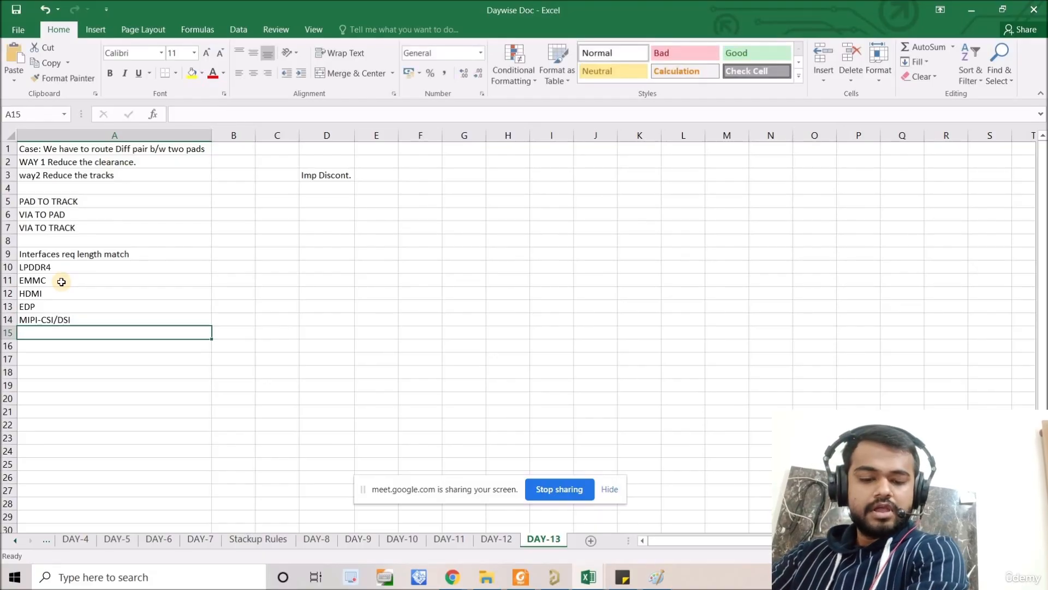
Step: Add EMMC in cell A15 and SDMMC in cell A16 to the interface list
text(EMMC)
key(Return)
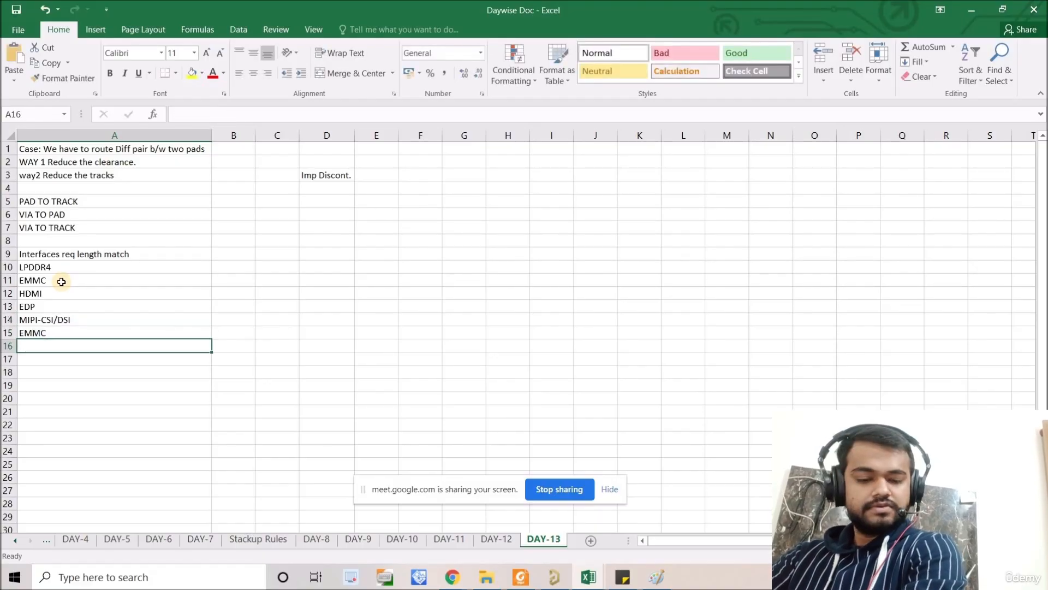
text(SDMMC)
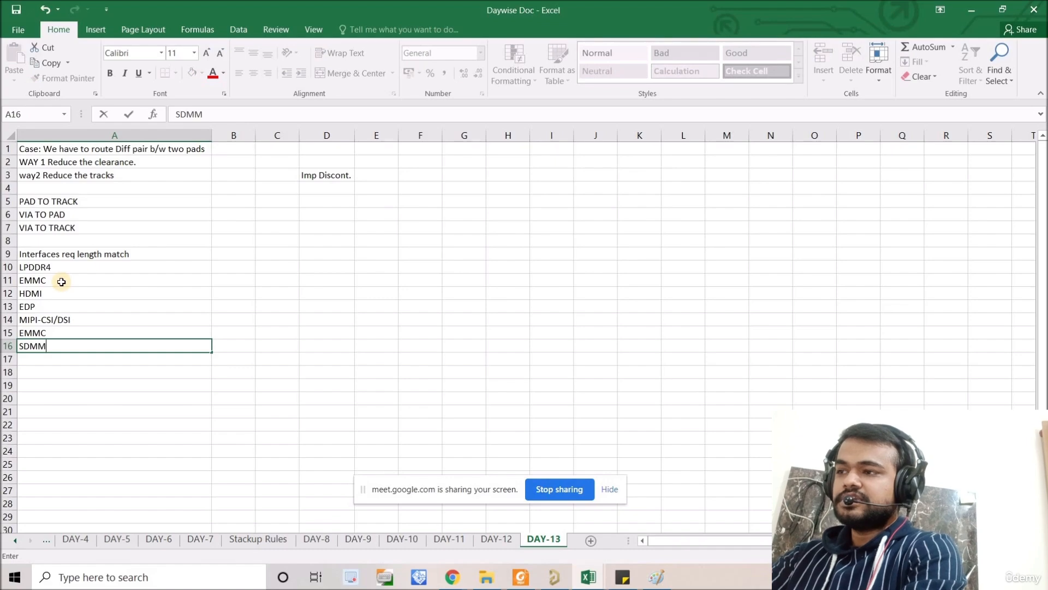
key(Return)
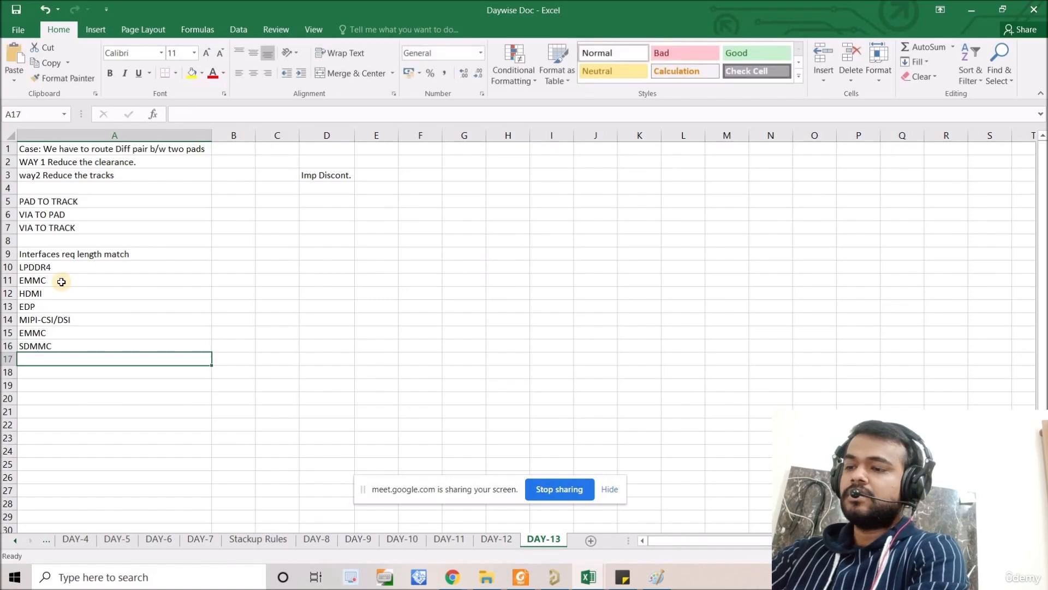
Step: Add "Type-c0/1" in cell A17 and "MAC" in cell A18 to the interface list
text(Ty)
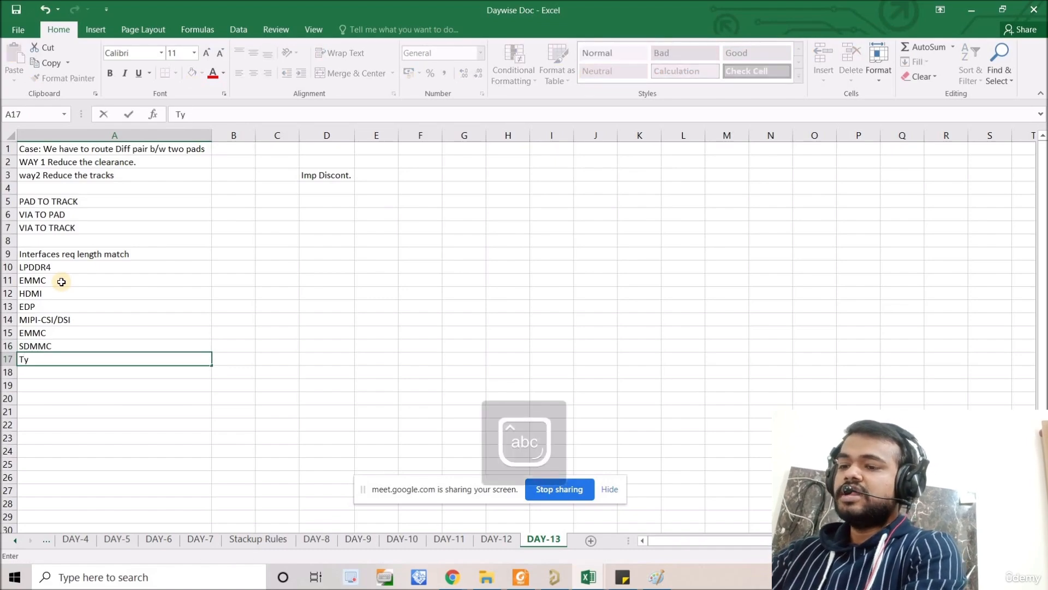
text(pe-c)
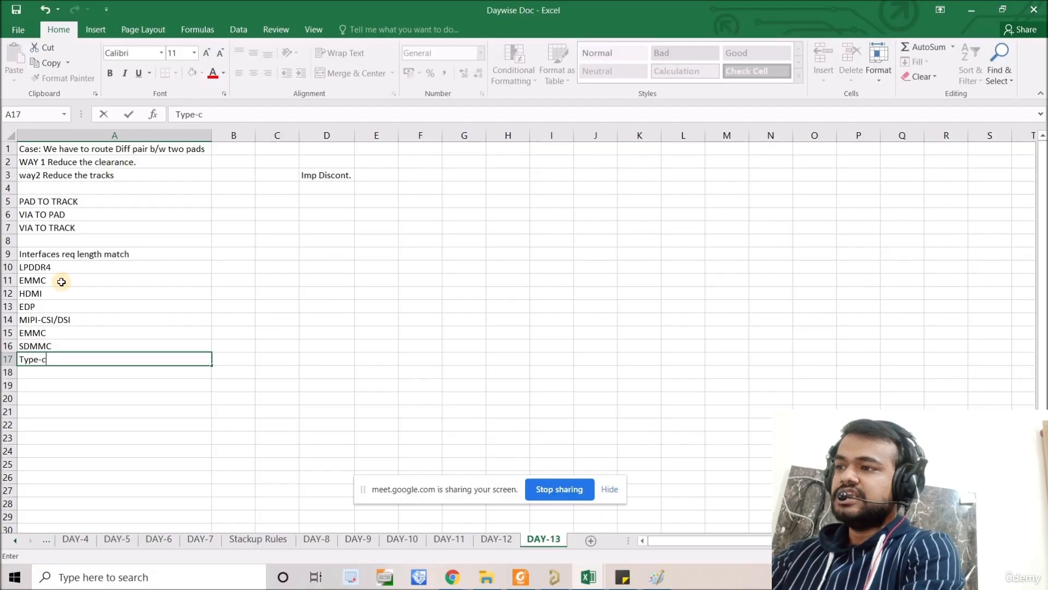
text(0/1)
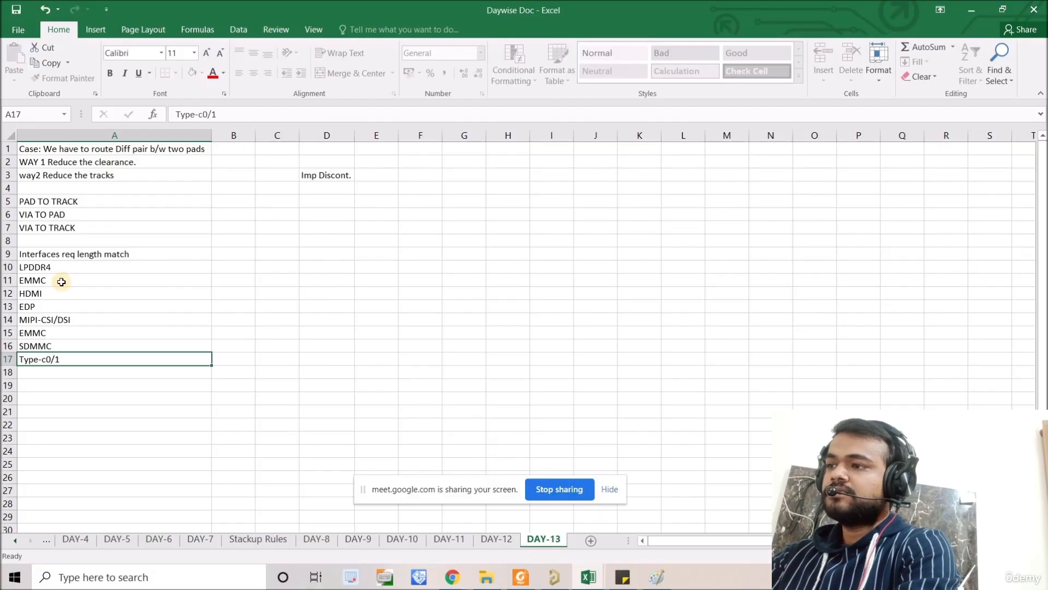
key(Return)
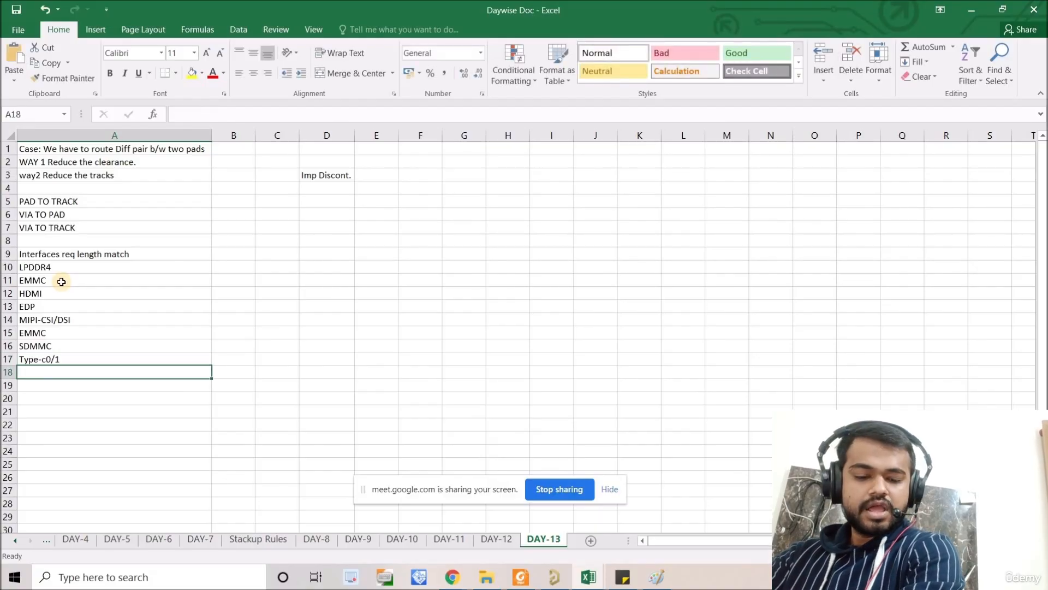
text(MAC)
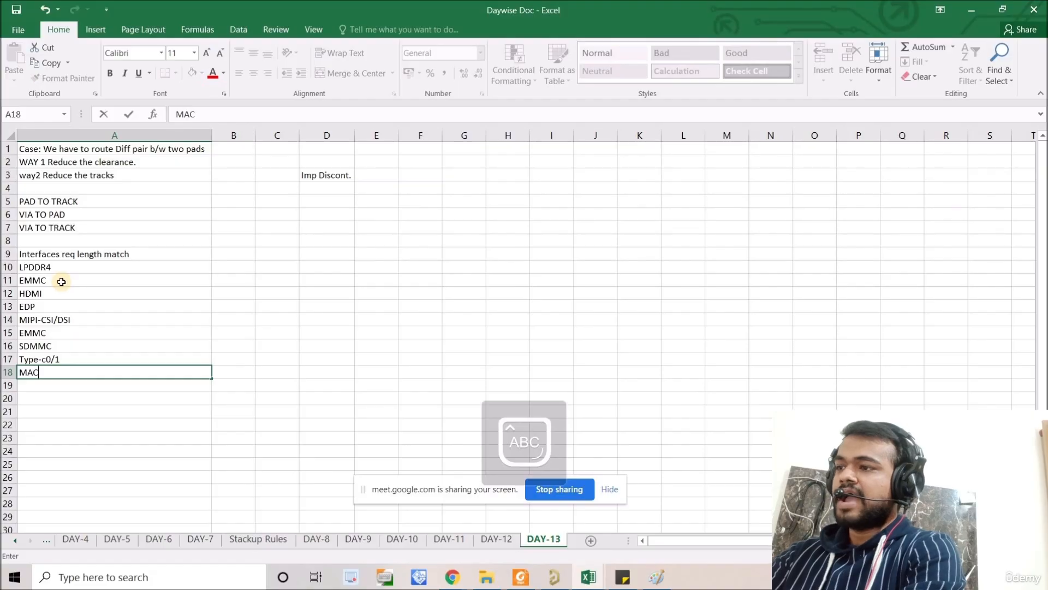
click(62, 386)
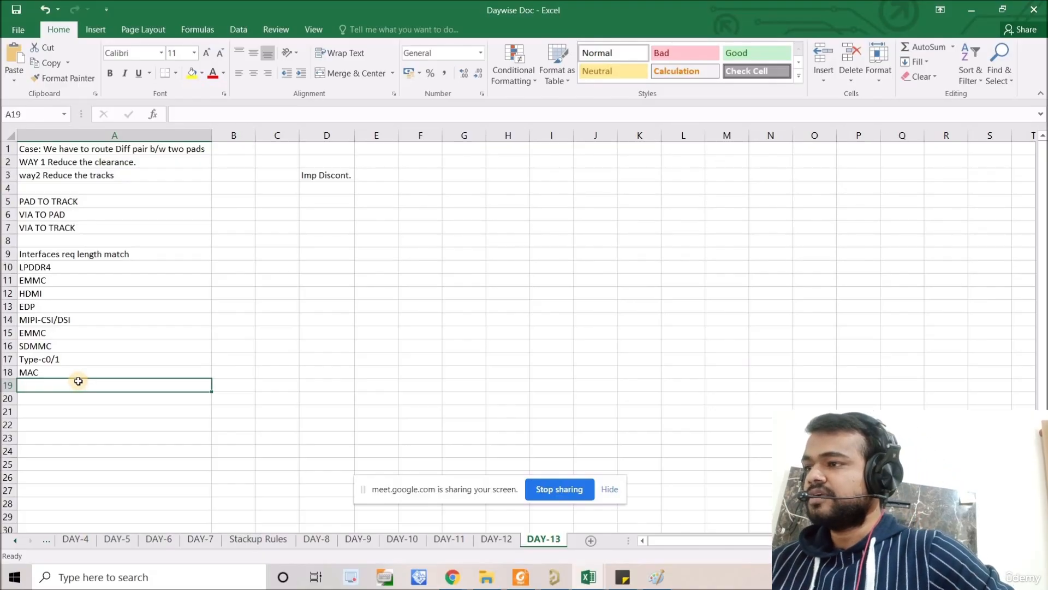
Step: Enter "USB2.0 Host intra pair length match" in cell A19 and select the interface list in A9 to A19
double_click(78, 381)
double_click(79, 382)
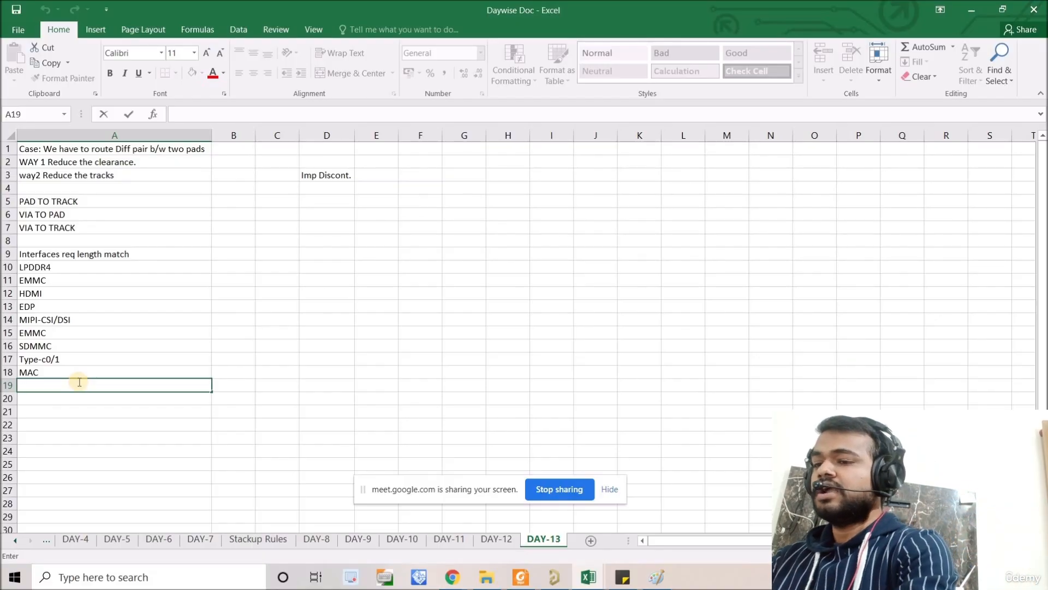
text(P)
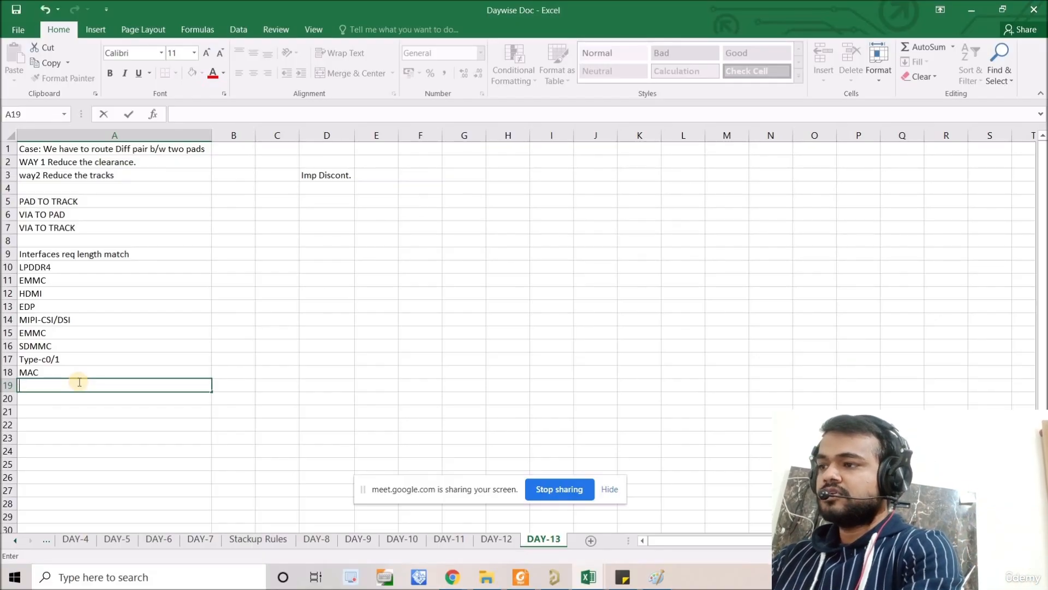
text(USB)
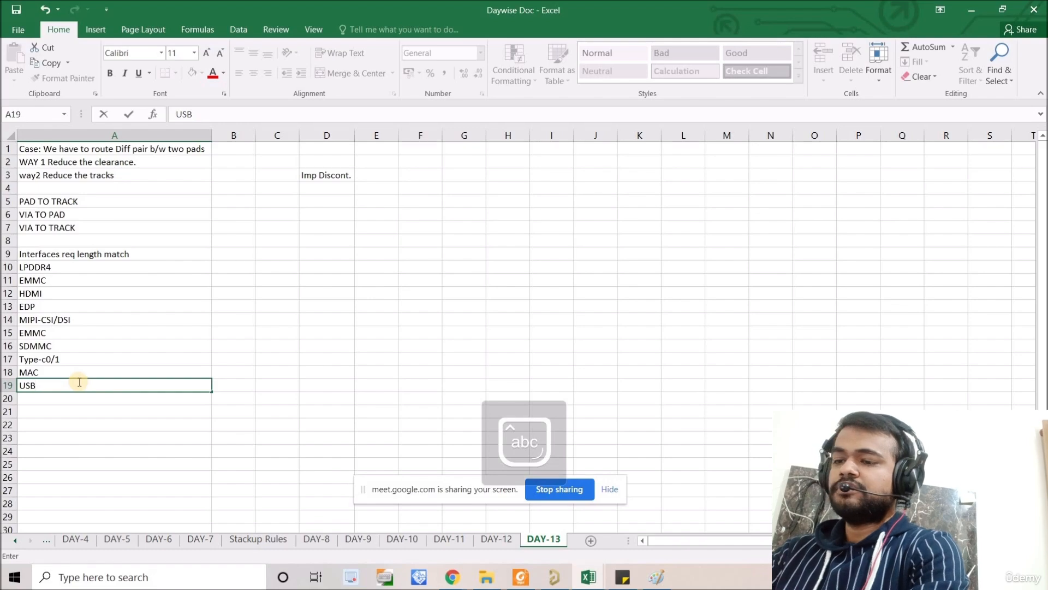
text(2.0 H)
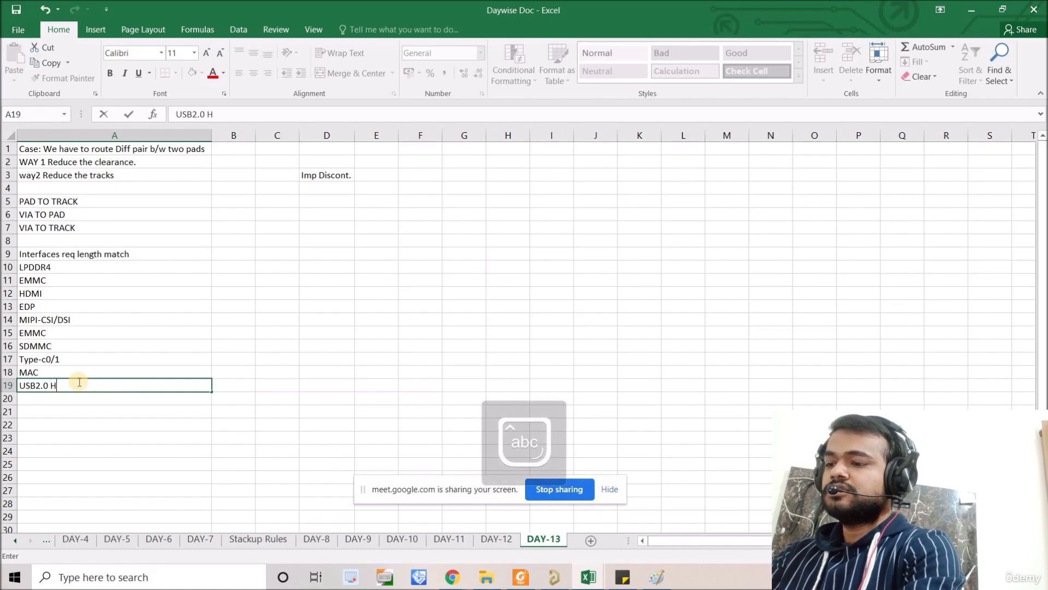
text(ost )
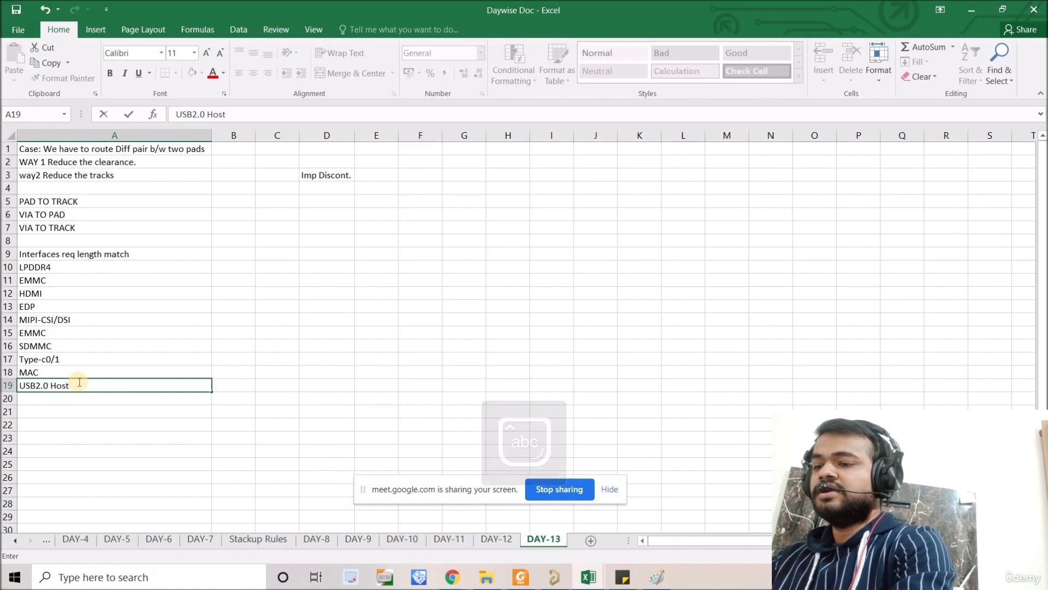
text(intra)
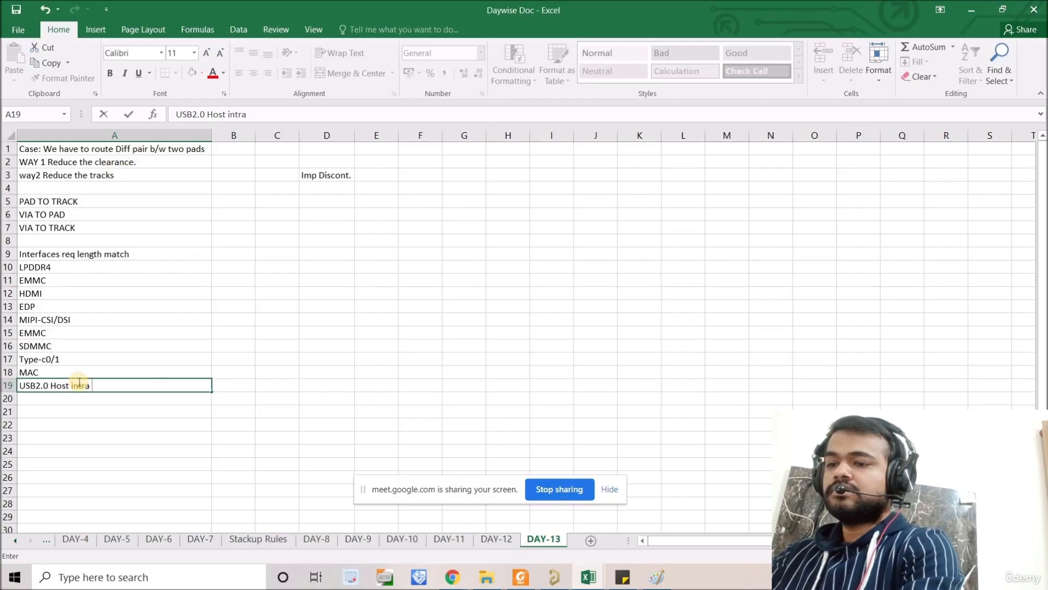
text( pair le)
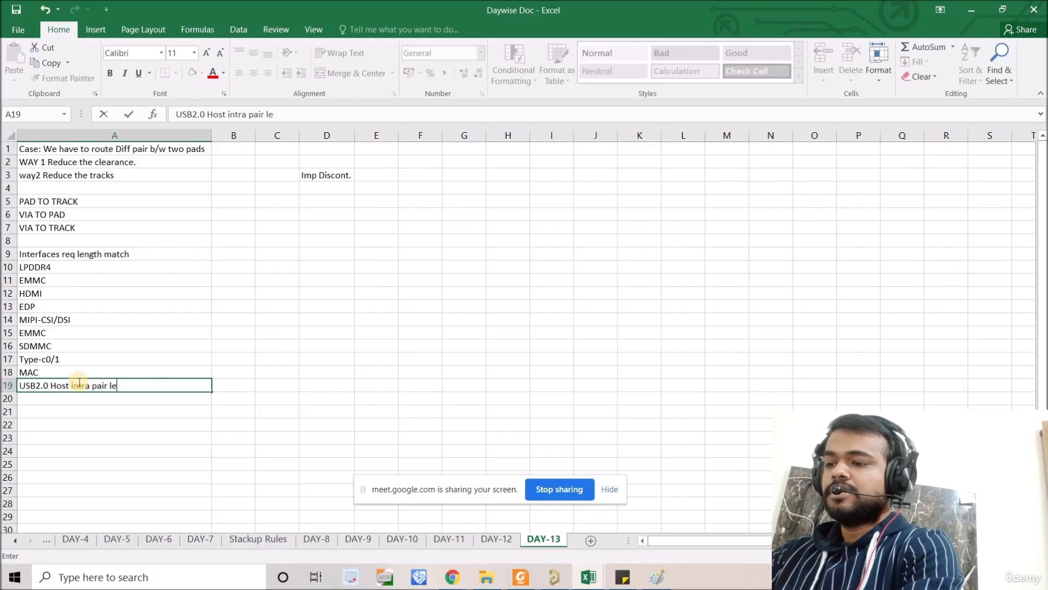
text(ngth matc)
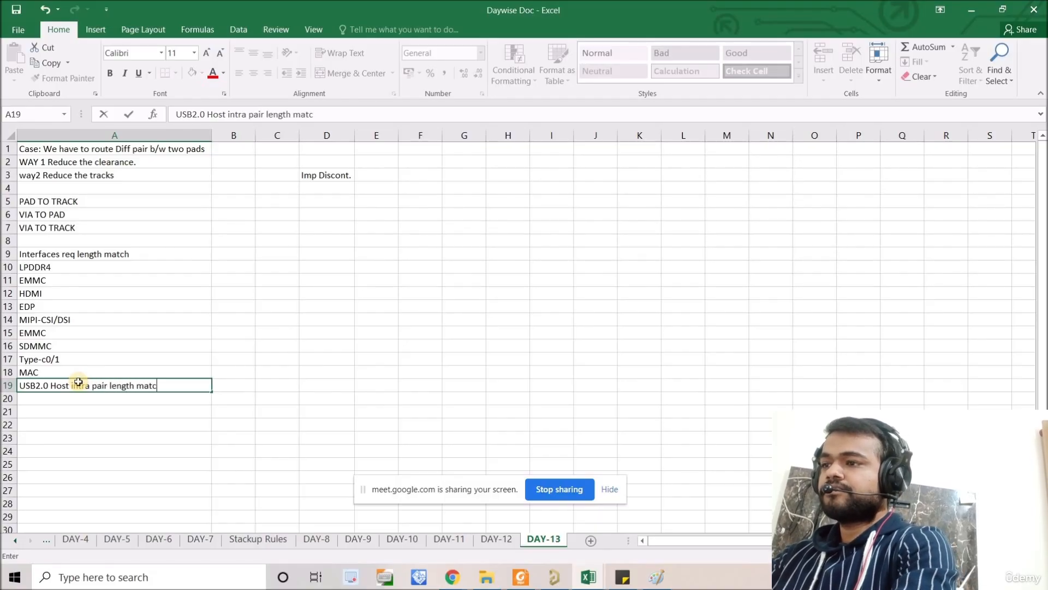
text(h)
key(Return)
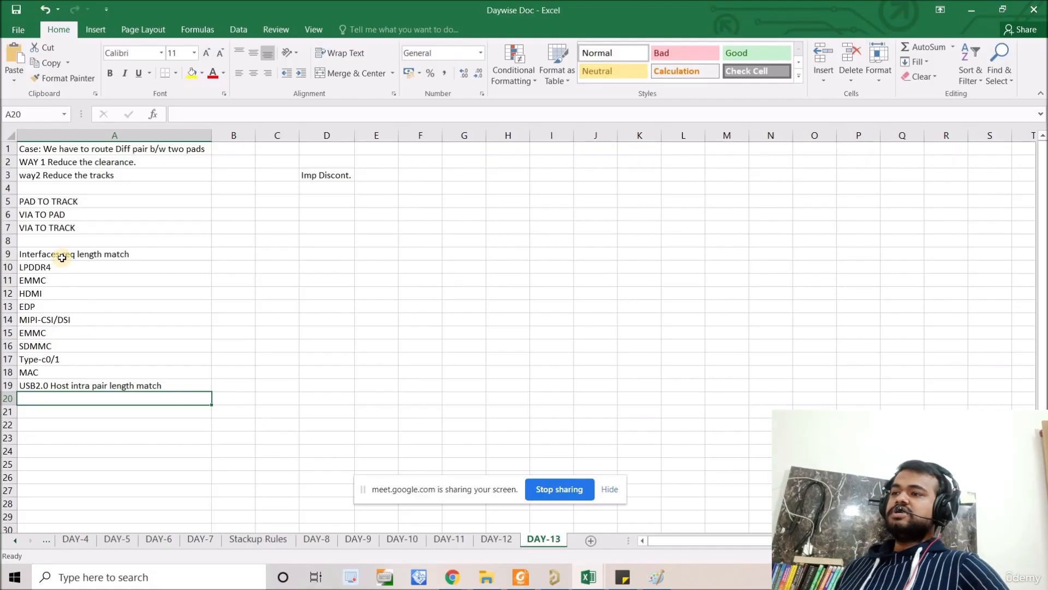
drag(64, 255, 101, 392)
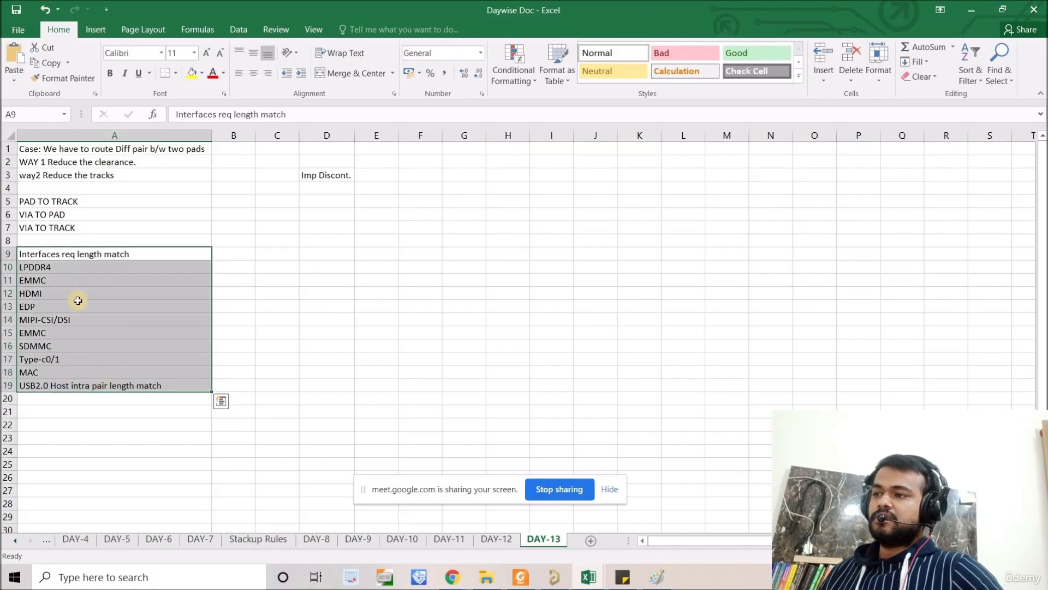
Step: Switch to Altium Designer and add a new PCB document to the SOM Board with RK3399 project
click(971, 9)
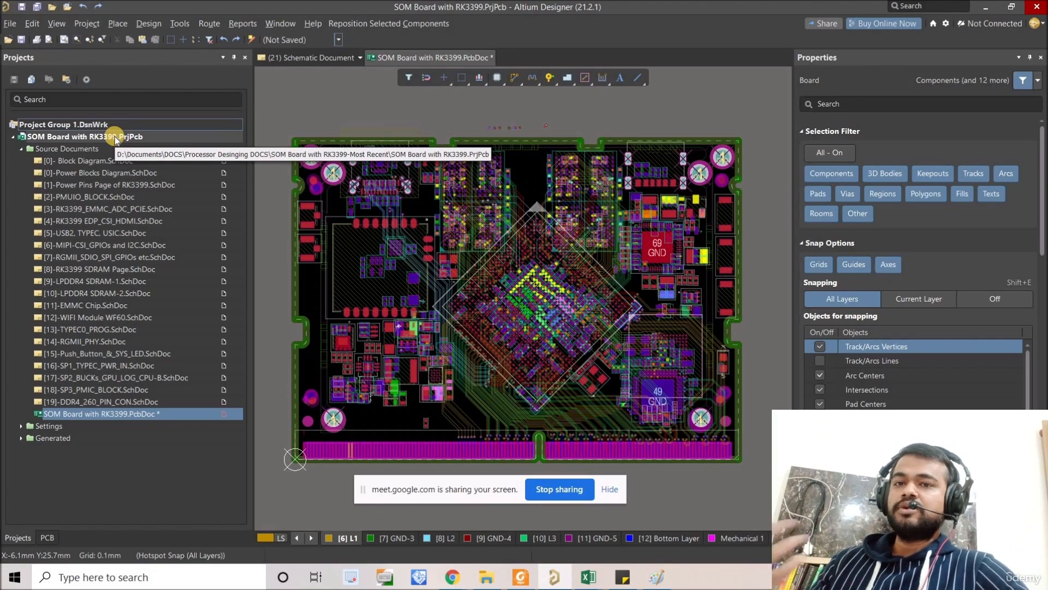
right_click(115, 139)
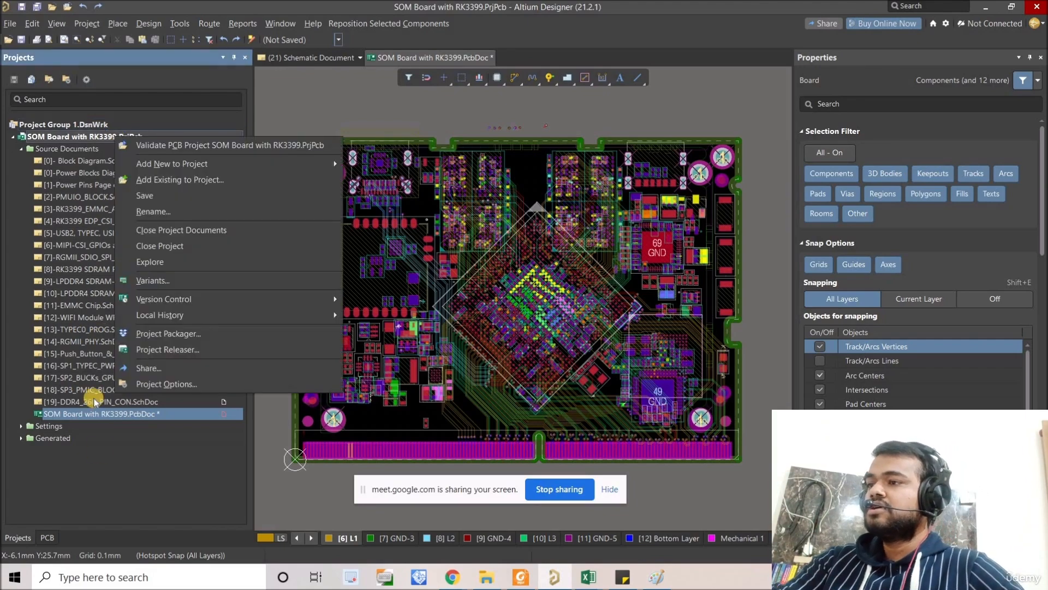
click(231, 469)
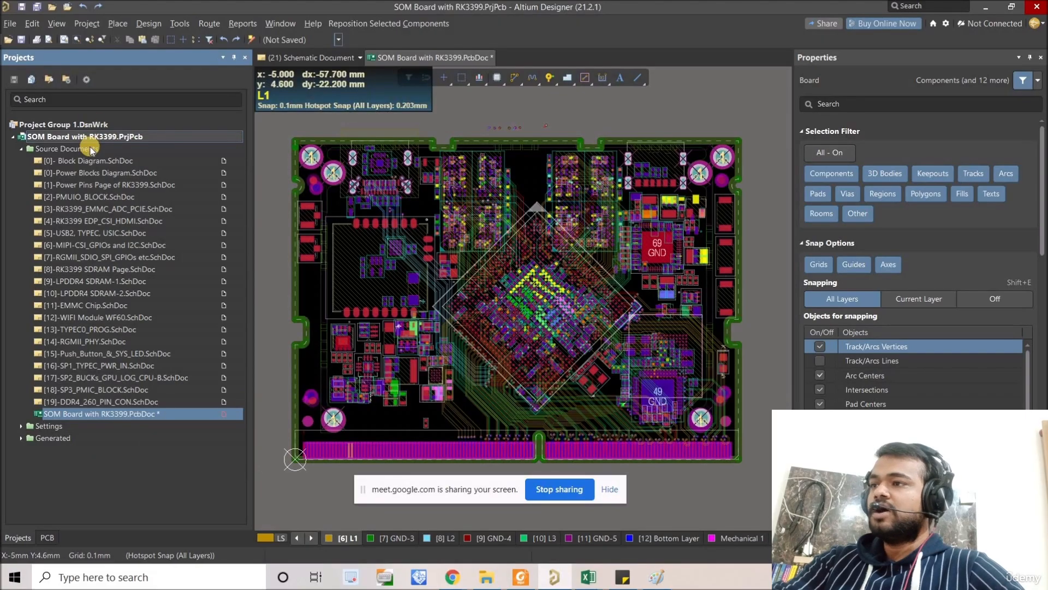
right_click(72, 137)
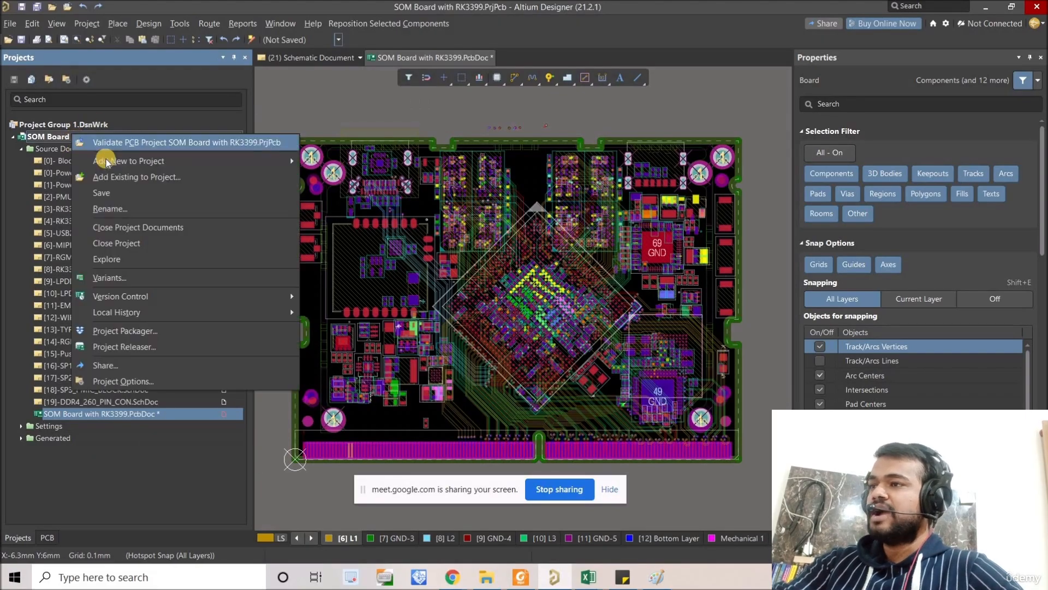
mouse_move(229, 162)
click(122, 421)
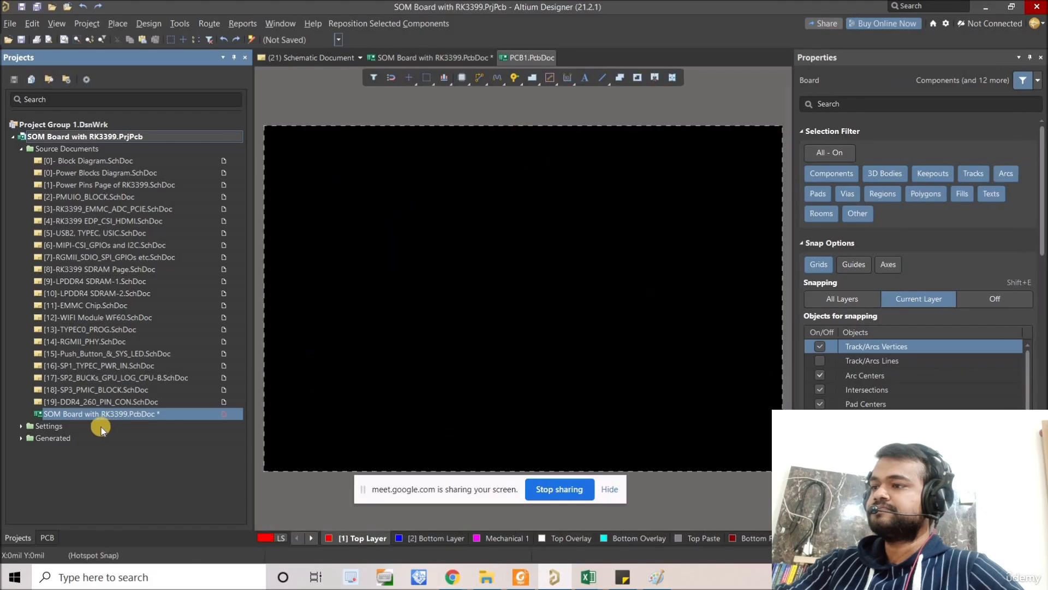
Step: Route a straight horizontal track about 3800 mil long on the Top Layer of the blank PCB1 board
right_drag(386, 326, 385, 293)
ctrl+scroll(403, 346, down, 2)
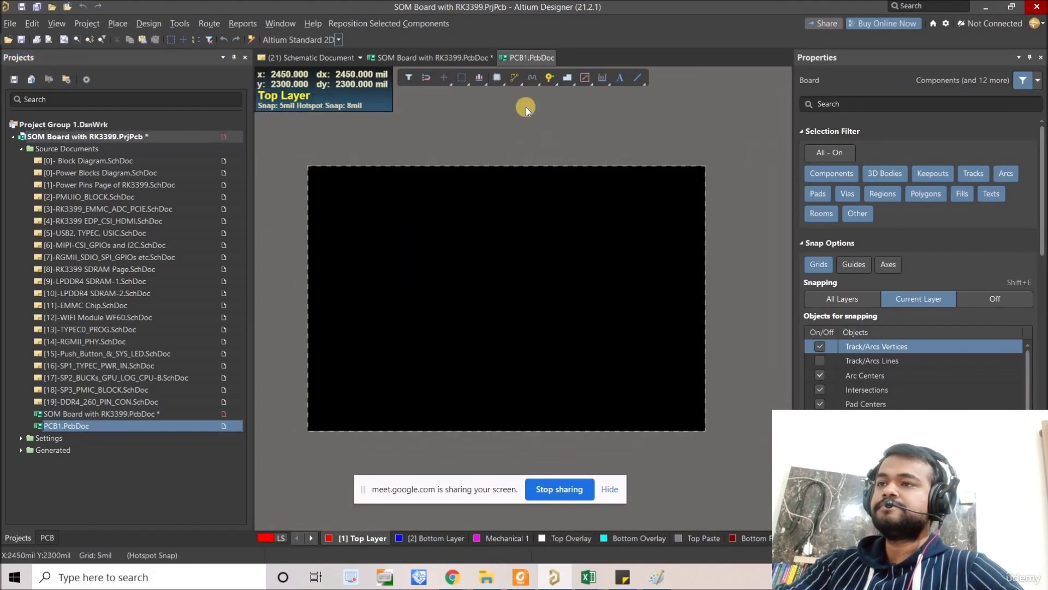
ctrl+scroll(422, 264, up, 1)
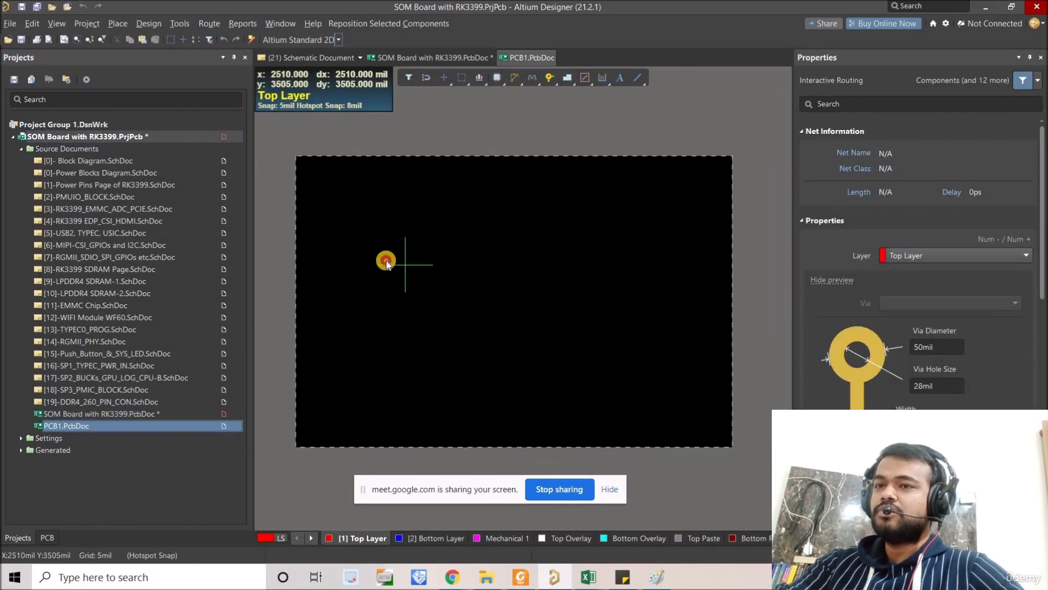
click(367, 257)
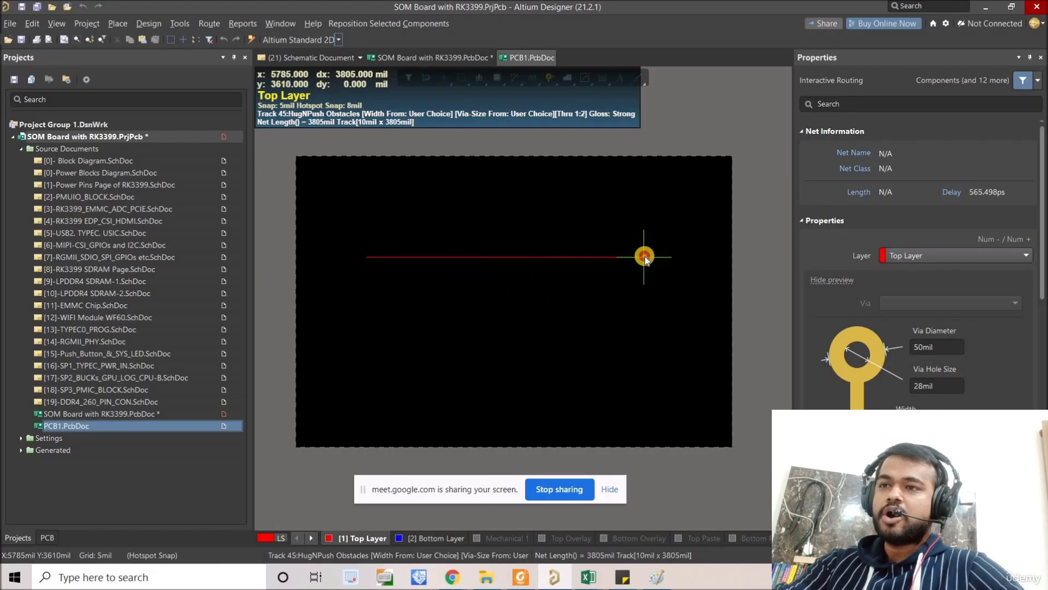
click(645, 256)
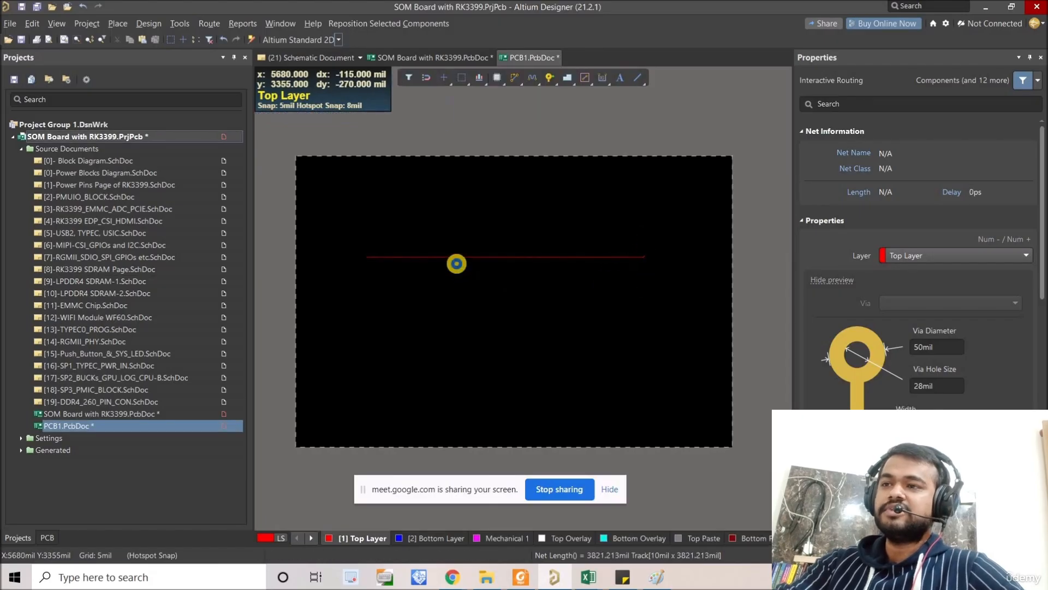
right_click(456, 261)
Step: Start Interactive Length Tuning for the horizontal track and pause it to access the pattern properties
ctrl+scroll(457, 263, up, 2)
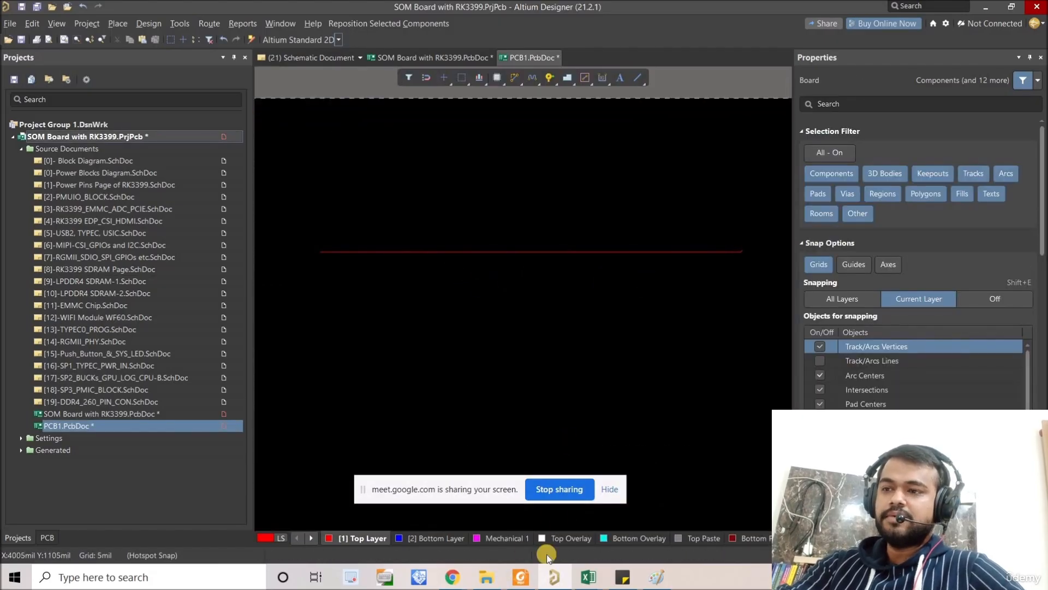
right_drag(587, 260, 619, 282)
ctrl+scroll(587, 290, up, 1)
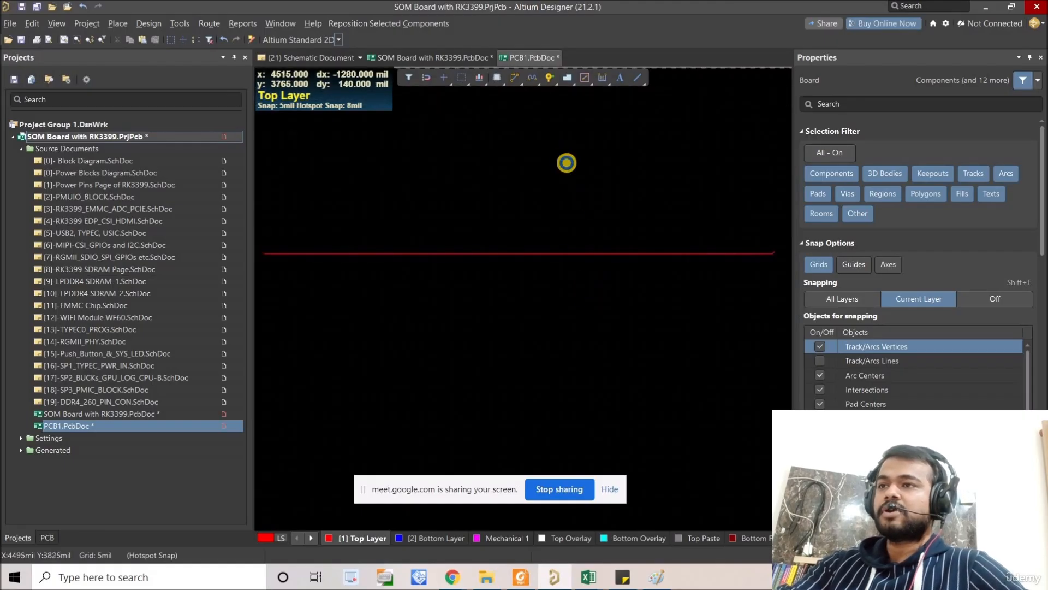
ctrl+scroll(566, 163, down, 1)
right_drag(566, 158, 589, 191)
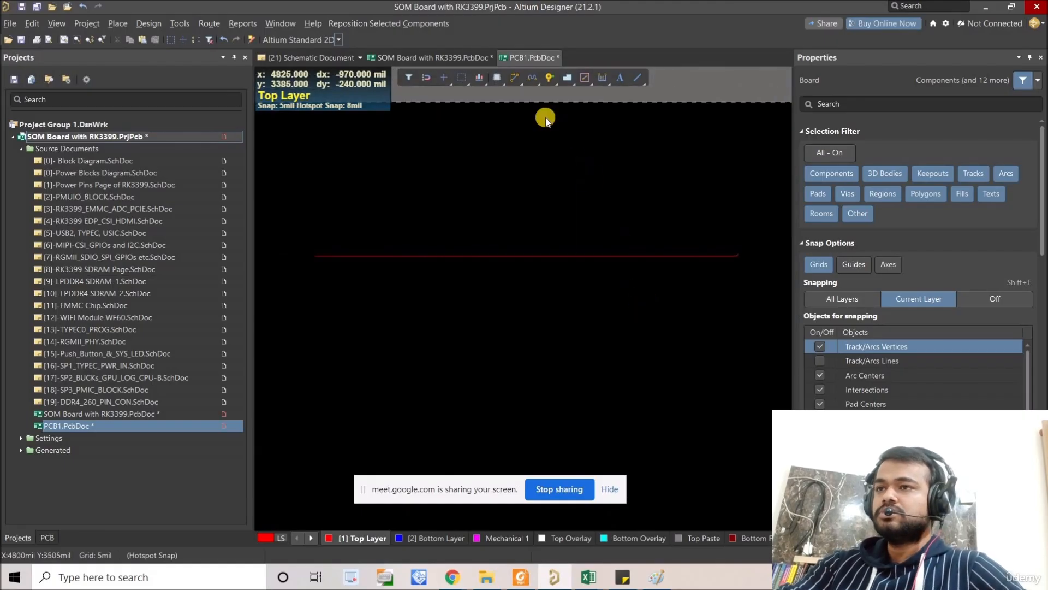
right_click(532, 81)
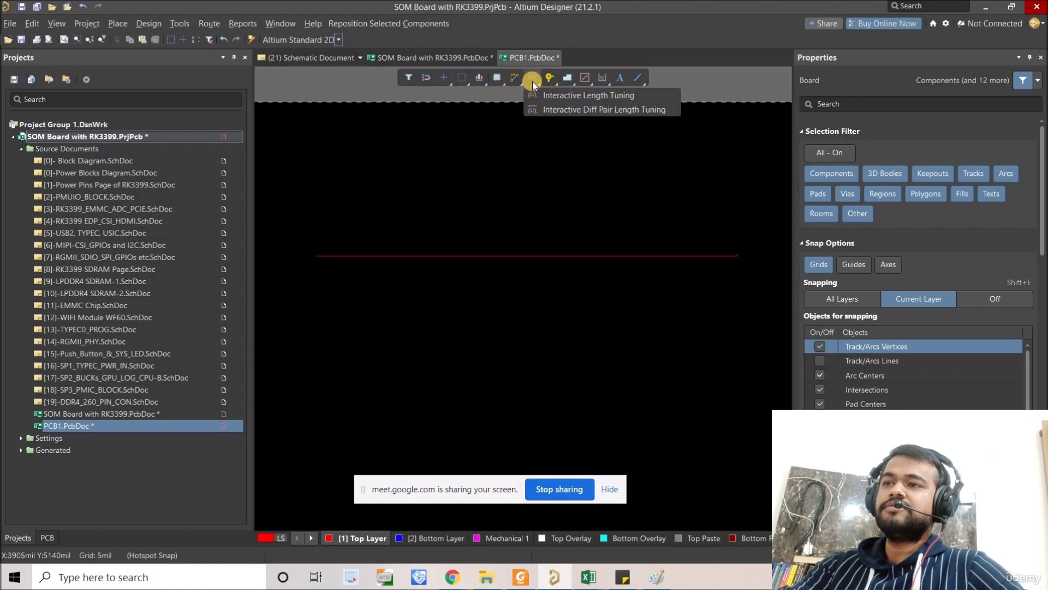
click(594, 96)
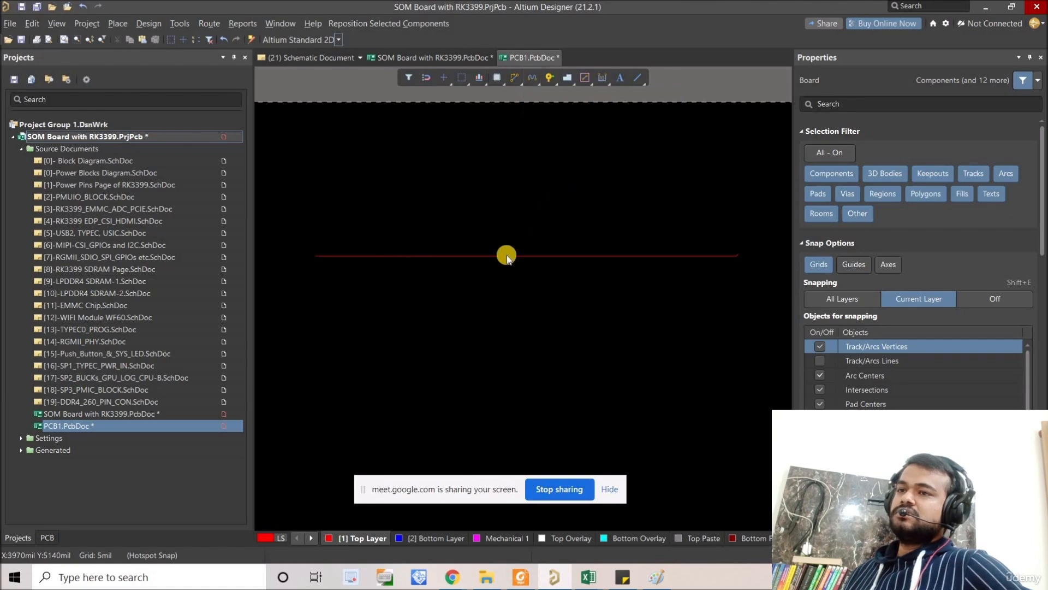
click(495, 255)
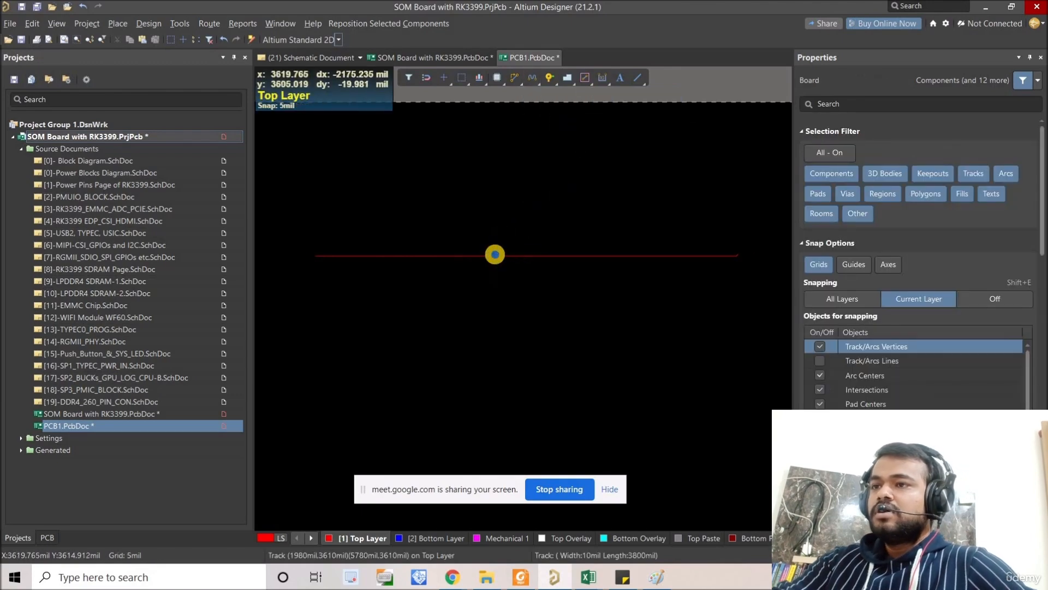
ctrl+scroll(495, 255, up, 5)
ctrl+scroll(495, 255, down, 6)
ctrl+scroll(496, 254, up, 4)
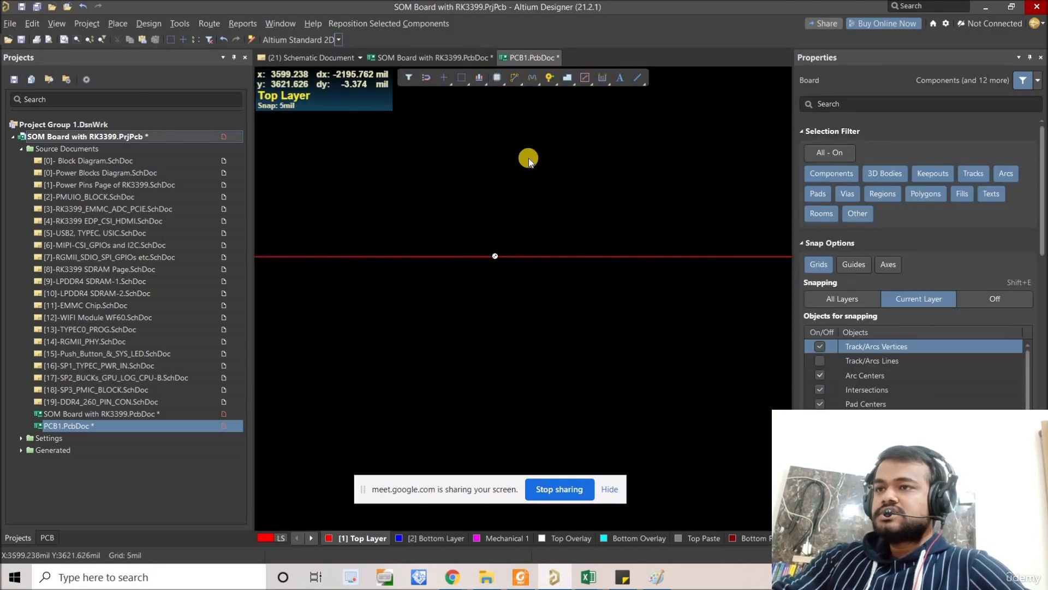
click(532, 77)
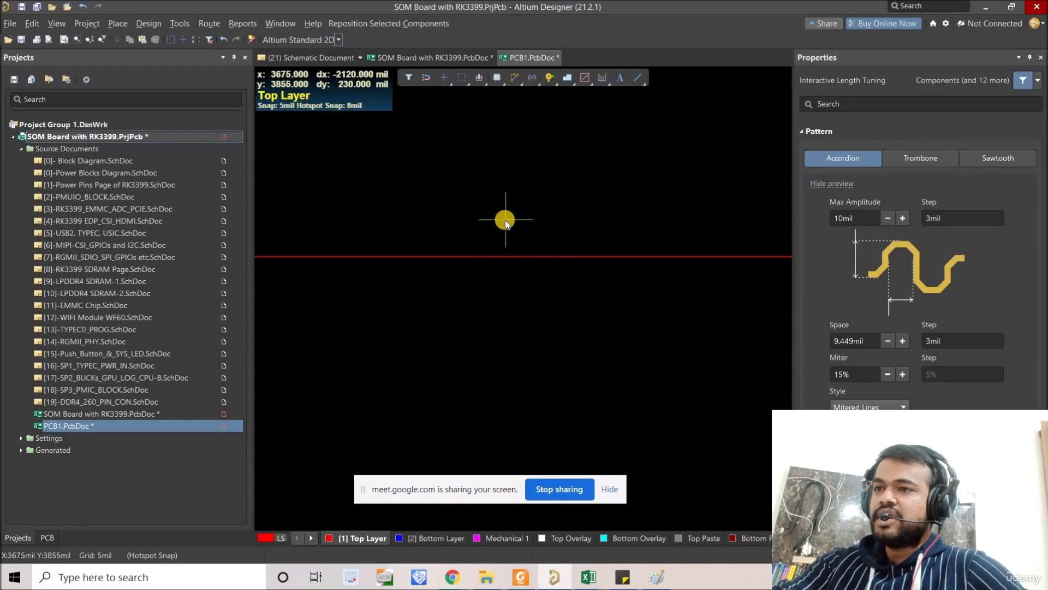
key(Tab)
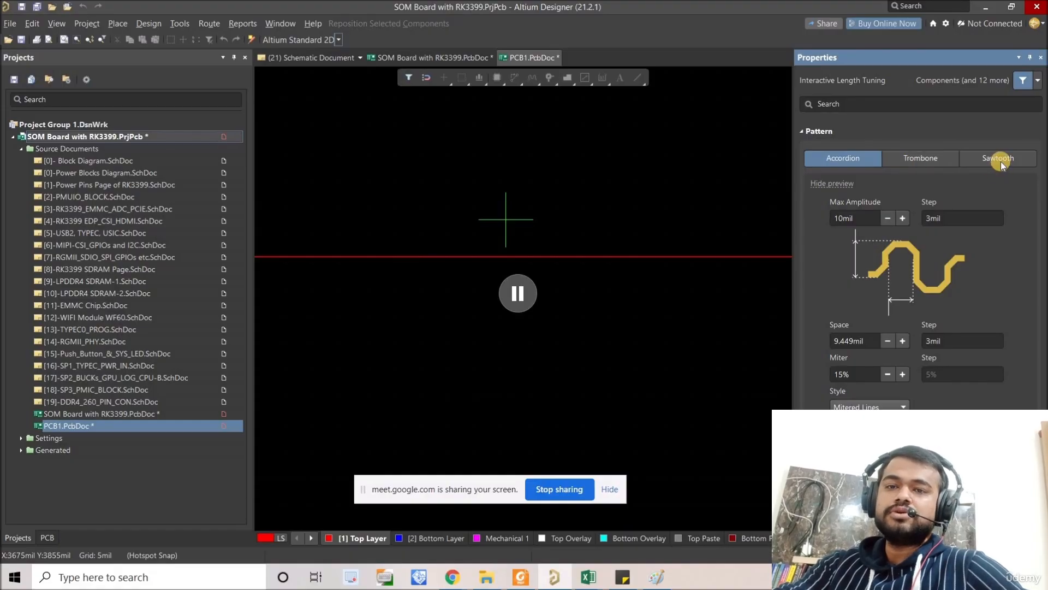
Step: Compare the Trombone and Sawtooth tuning patterns with Accordion, ending on the Accordion pattern
click(919, 158)
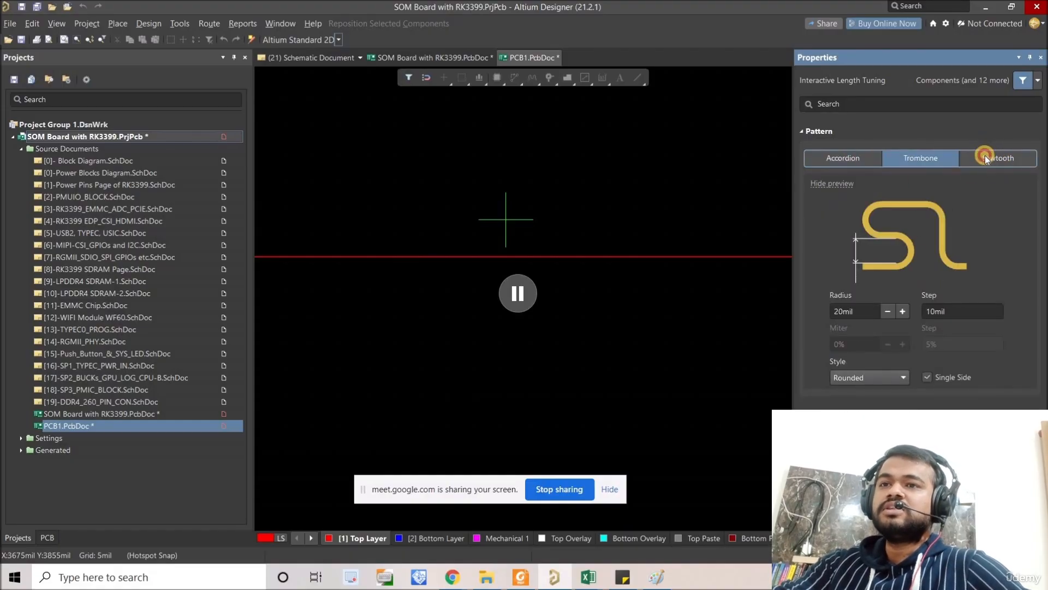
click(995, 158)
click(843, 158)
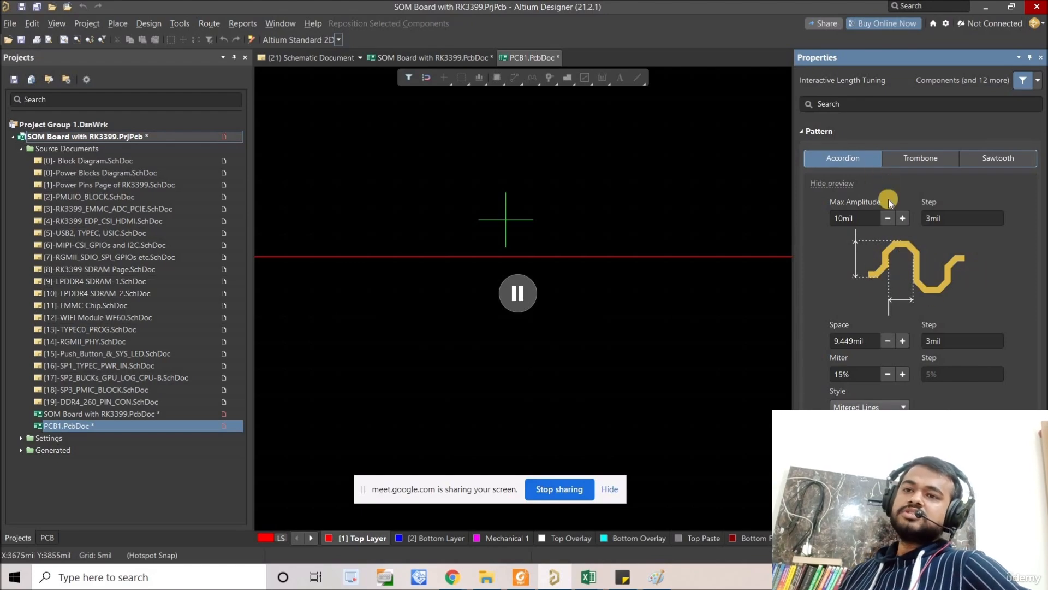
click(942, 164)
click(996, 158)
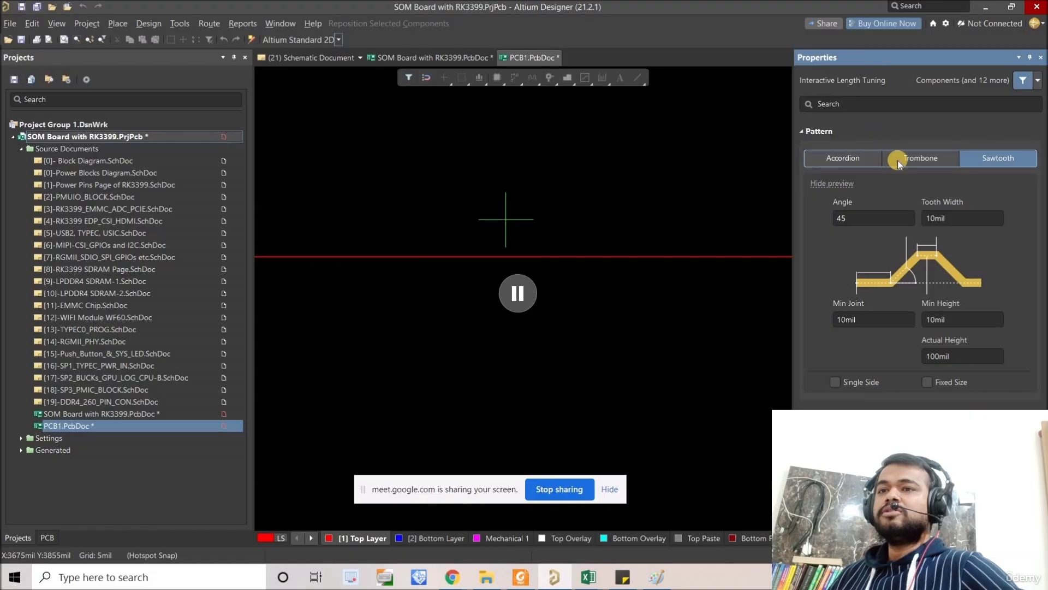
click(873, 162)
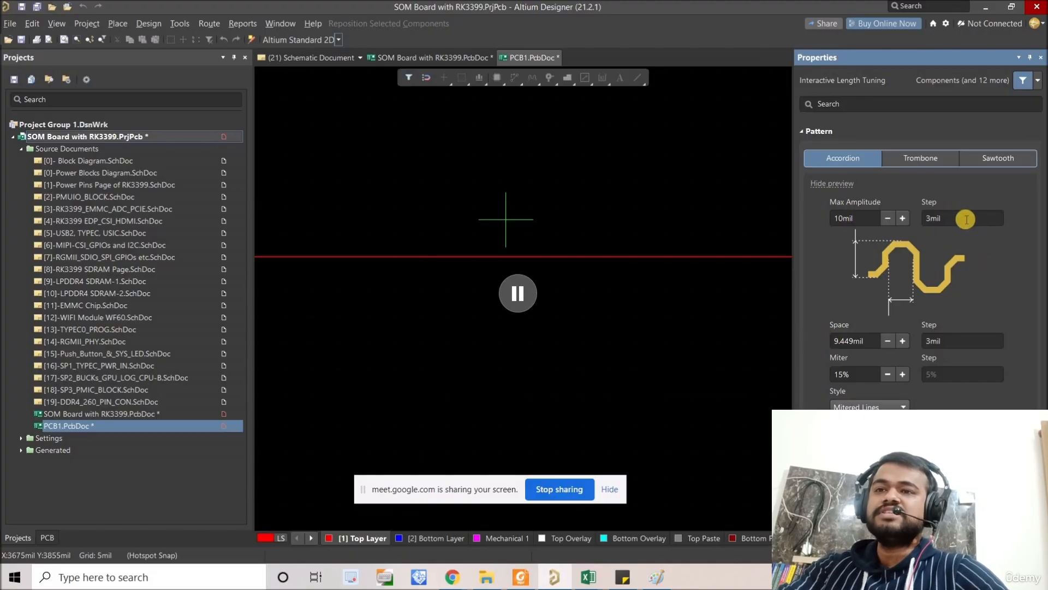
Step: Place an Accordion tuning section about 860 mil long on the horizontal track, keeping 10 mil max amplitude, 9.449 mil space and 3 mil steps
click(953, 334)
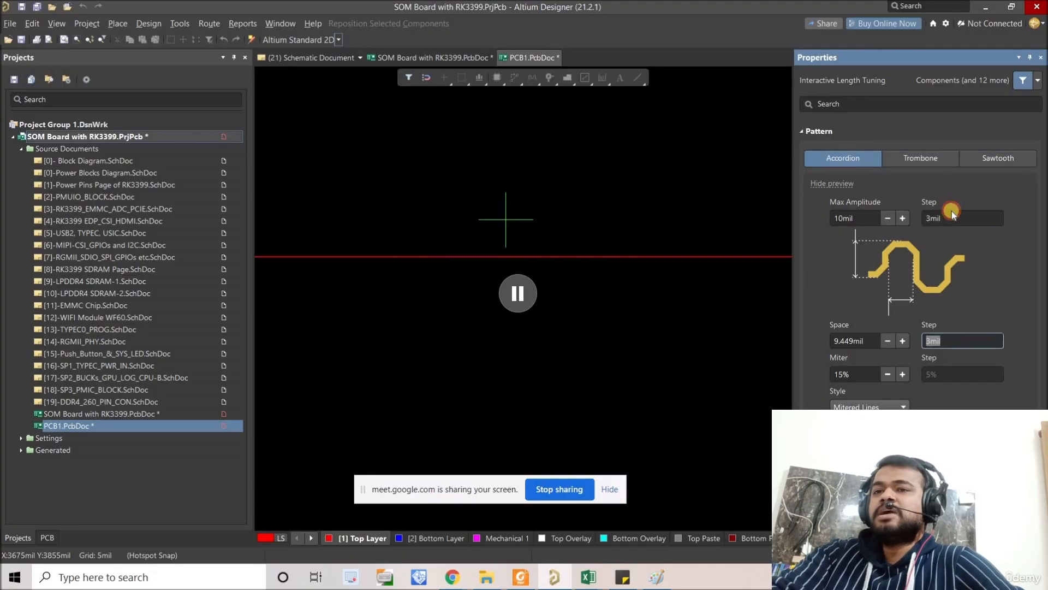
click(952, 217)
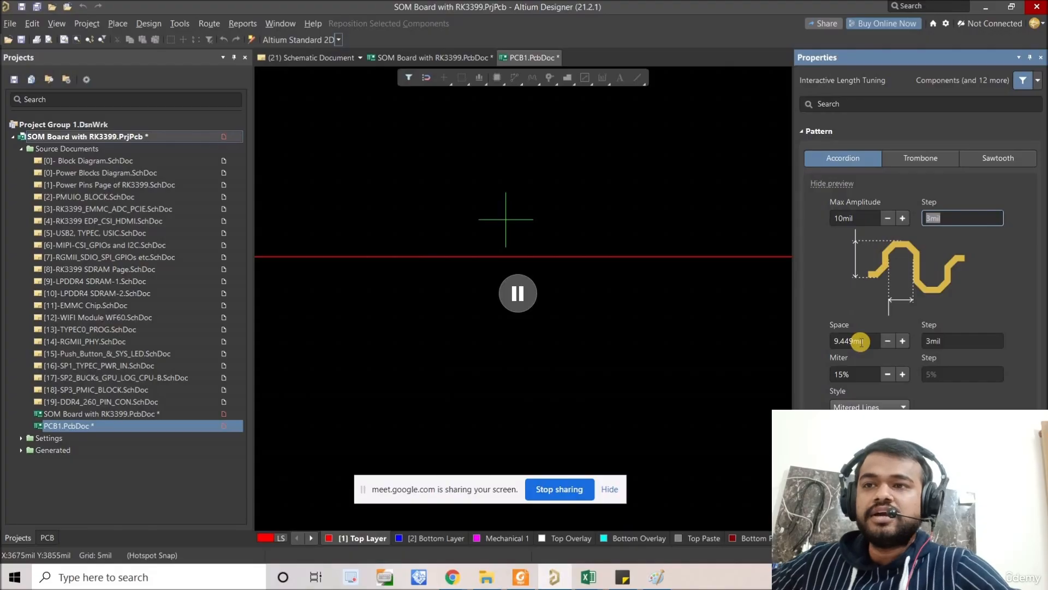
key(Tab)
click(856, 218)
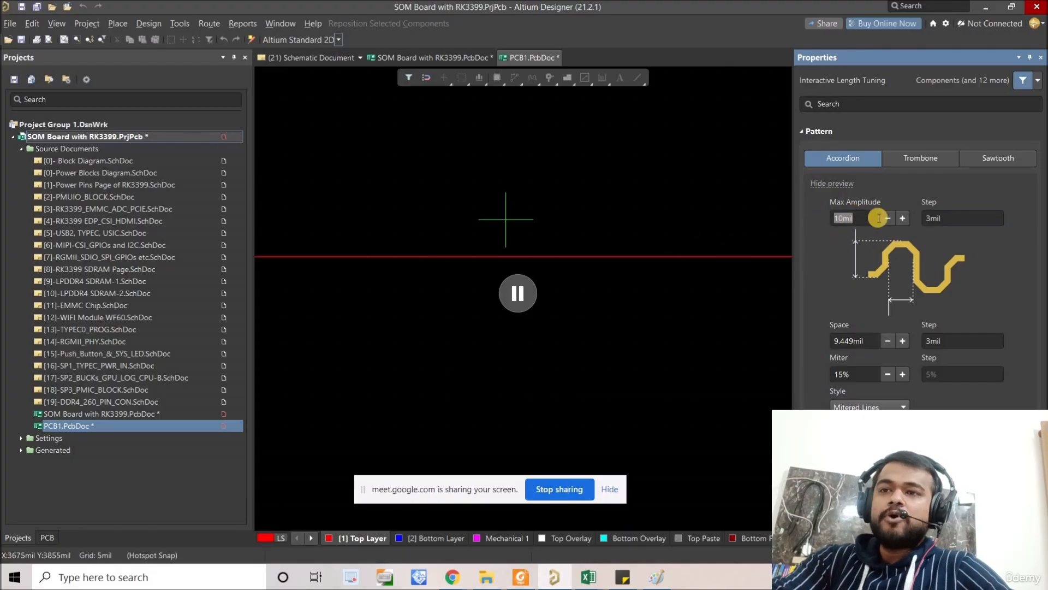
click(535, 301)
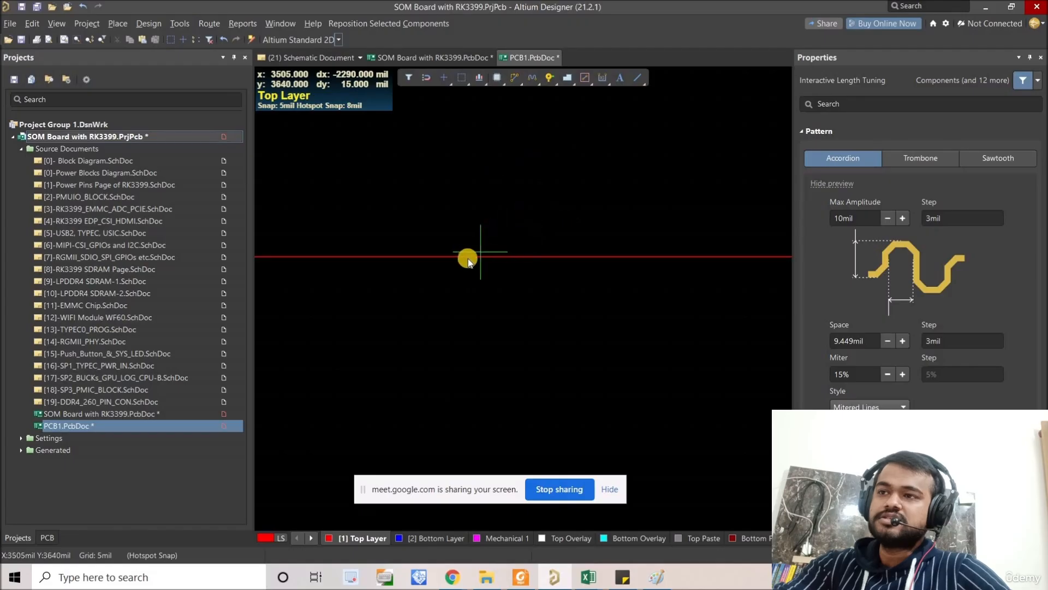
click(439, 258)
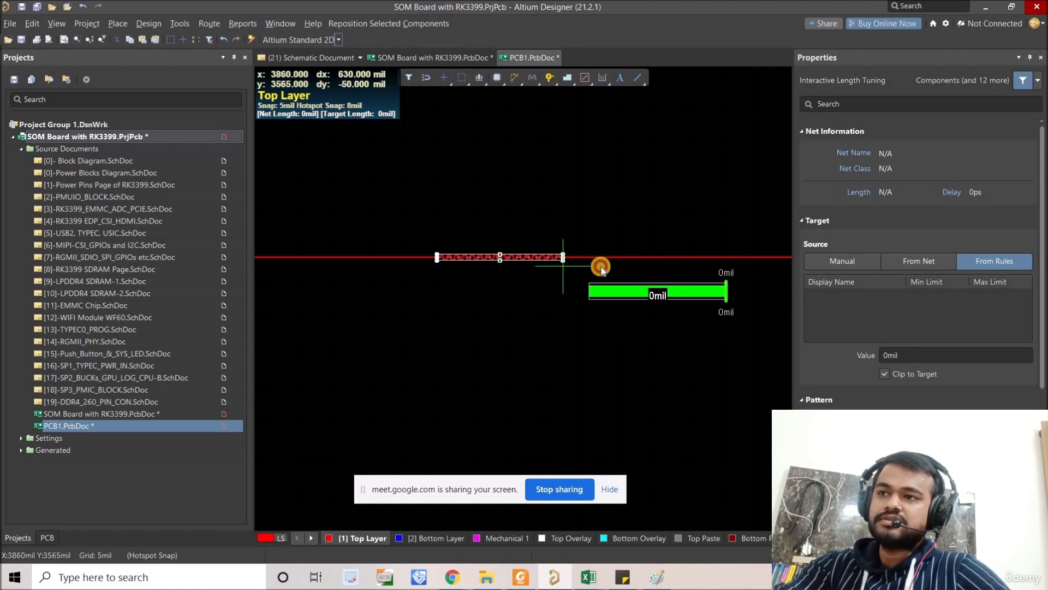
click(609, 264)
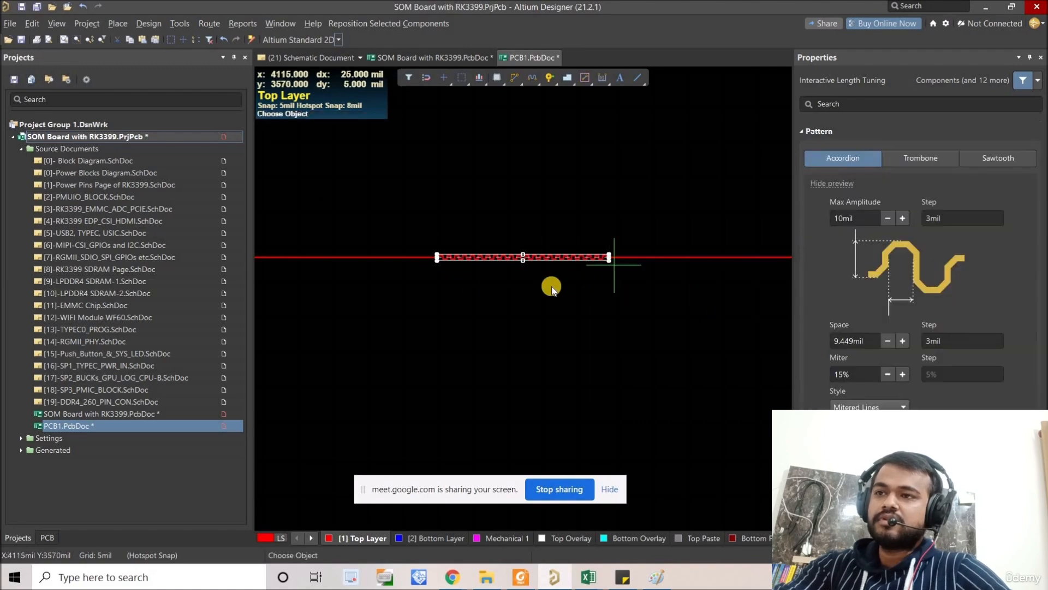
right_click(551, 290)
Step: Measure the vertical distance from the straight track's centreline to the upper edge of the accordion's first bend
middle_drag(484, 274, 300, 198)
right_drag(459, 272, 538, 295)
click(394, 217)
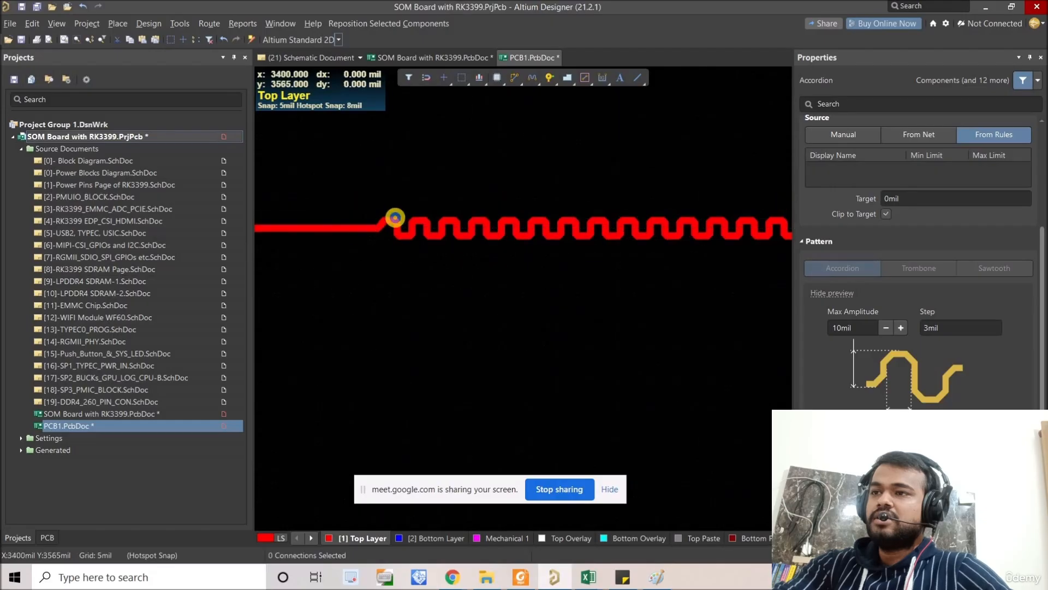
ctrl+scroll(391, 224, up, 5)
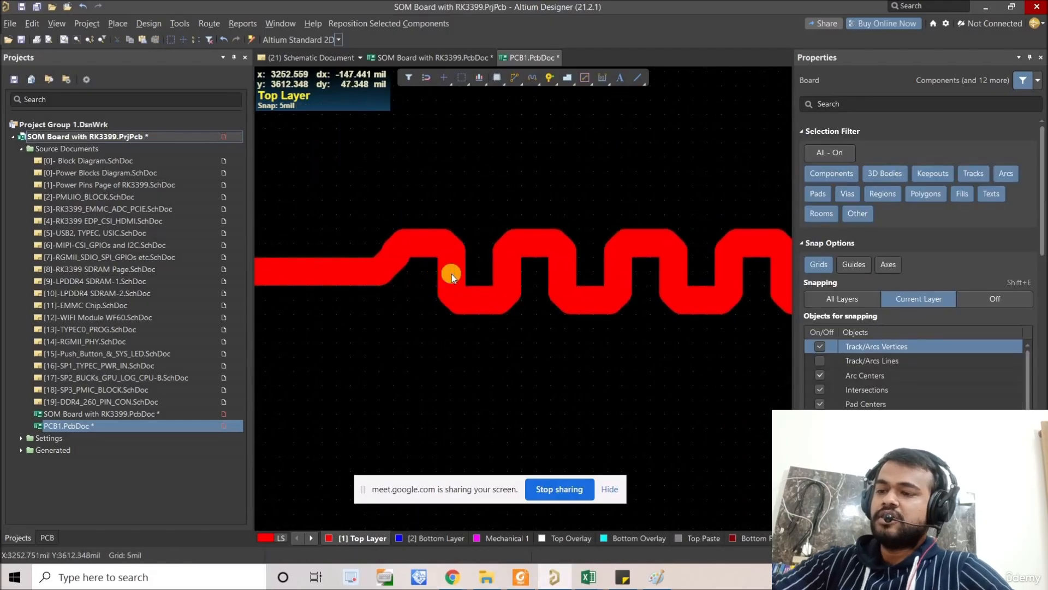
key(ctrl+m)
click(378, 233)
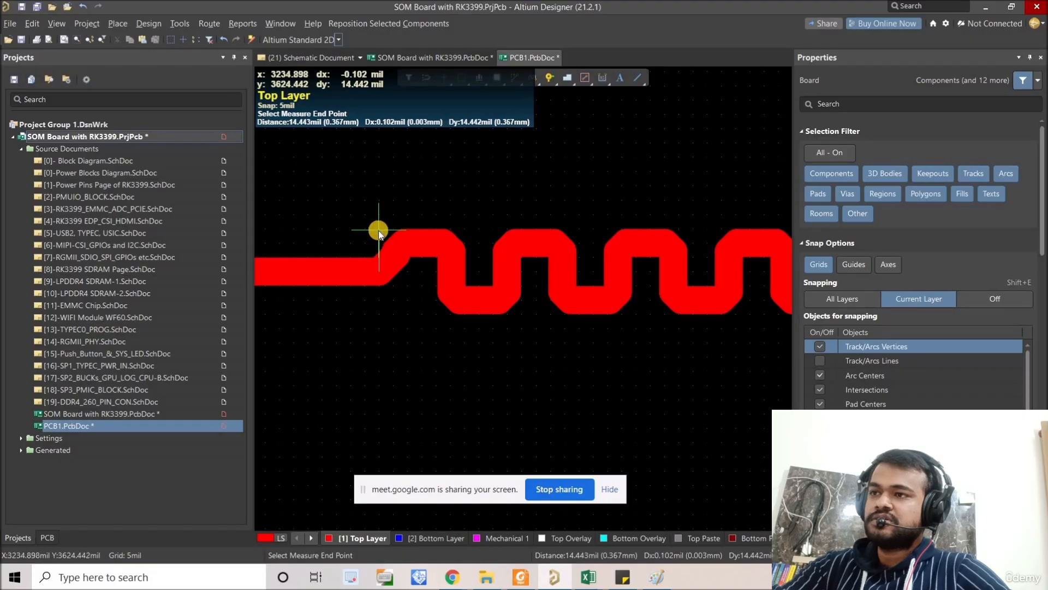
click(378, 230)
click(612, 225)
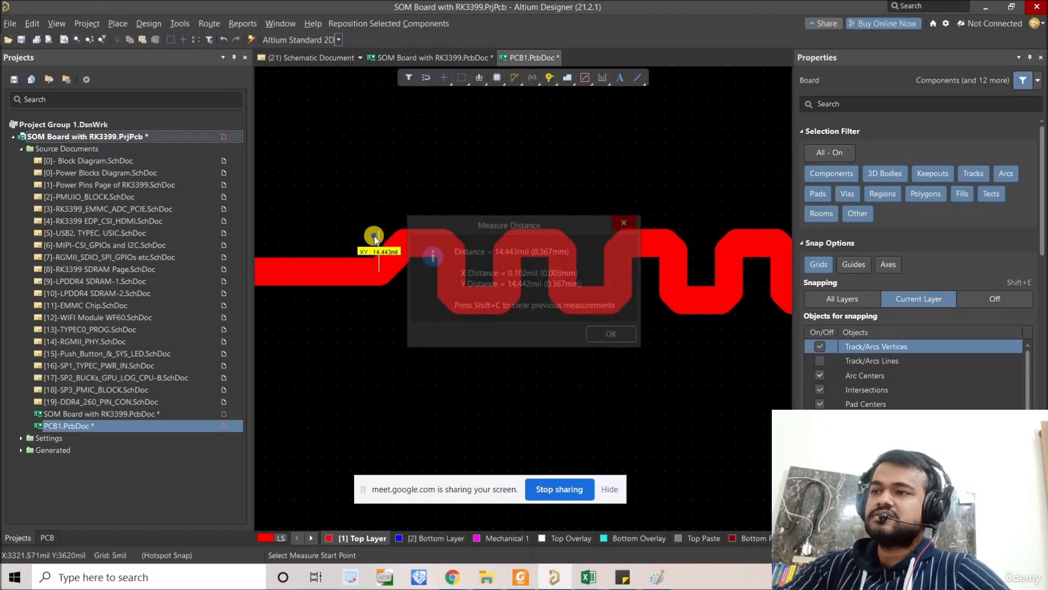
ctrl+scroll(372, 235, up, 6)
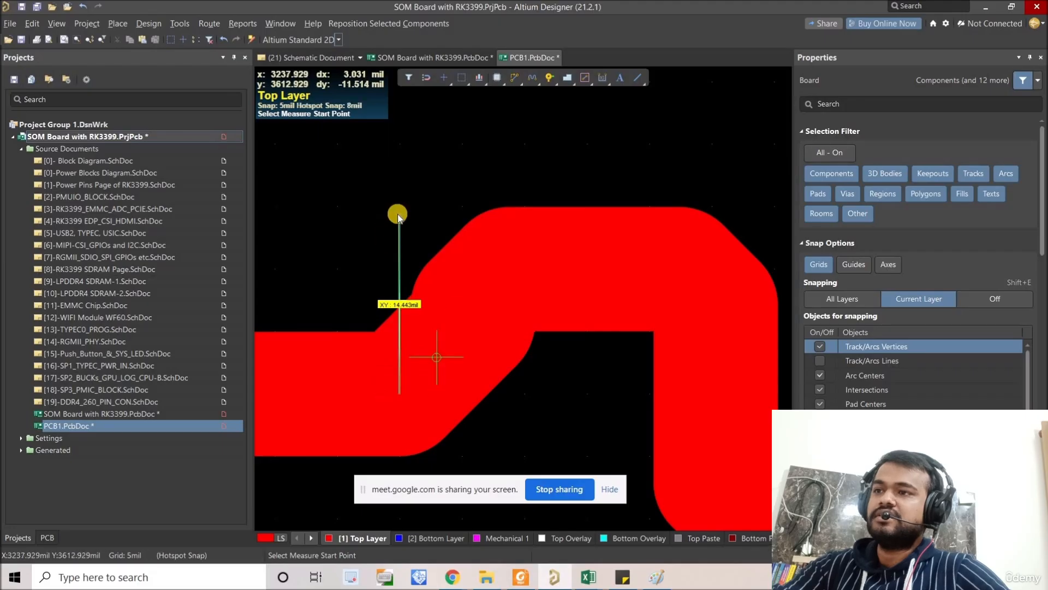
right_click(398, 188)
right_click(398, 187)
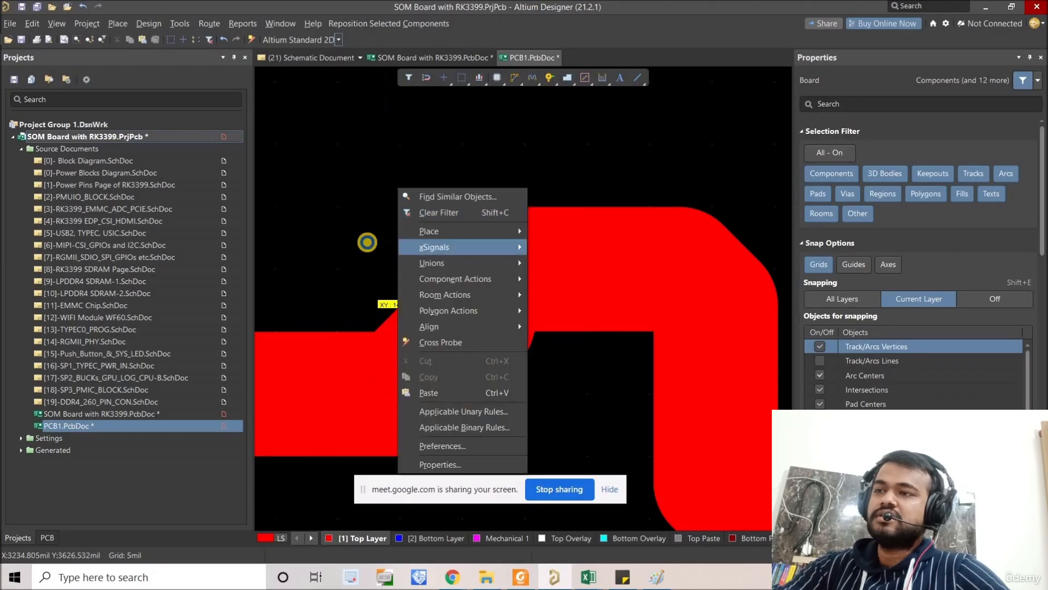
click(368, 240)
Step: Select the accordion and examine its Max Amplitude setting against the measured bend height
ctrl+scroll(367, 241, down, 4)
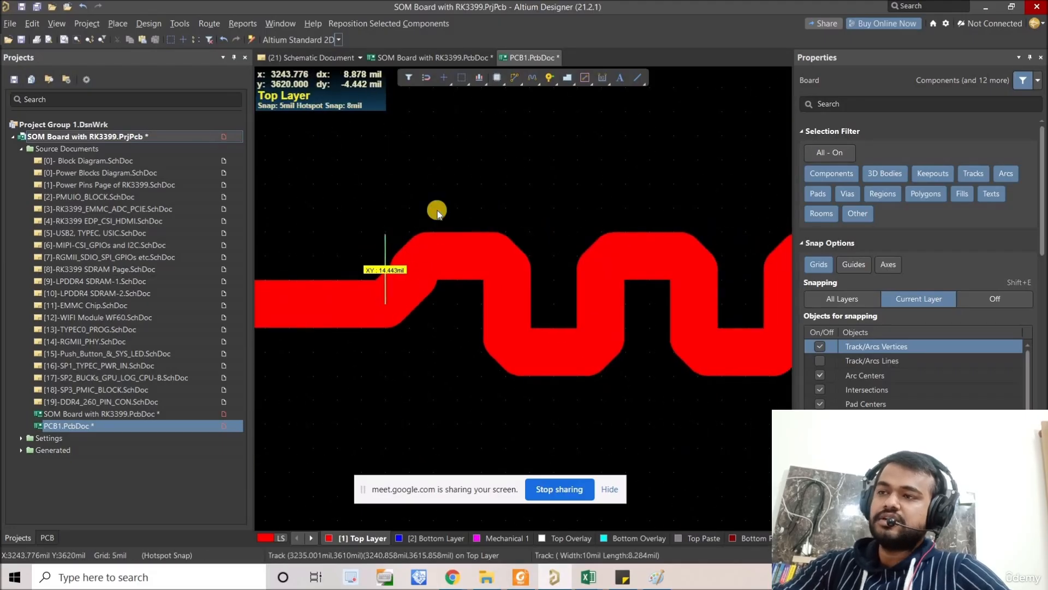
ctrl+scroll(415, 208, down, 3)
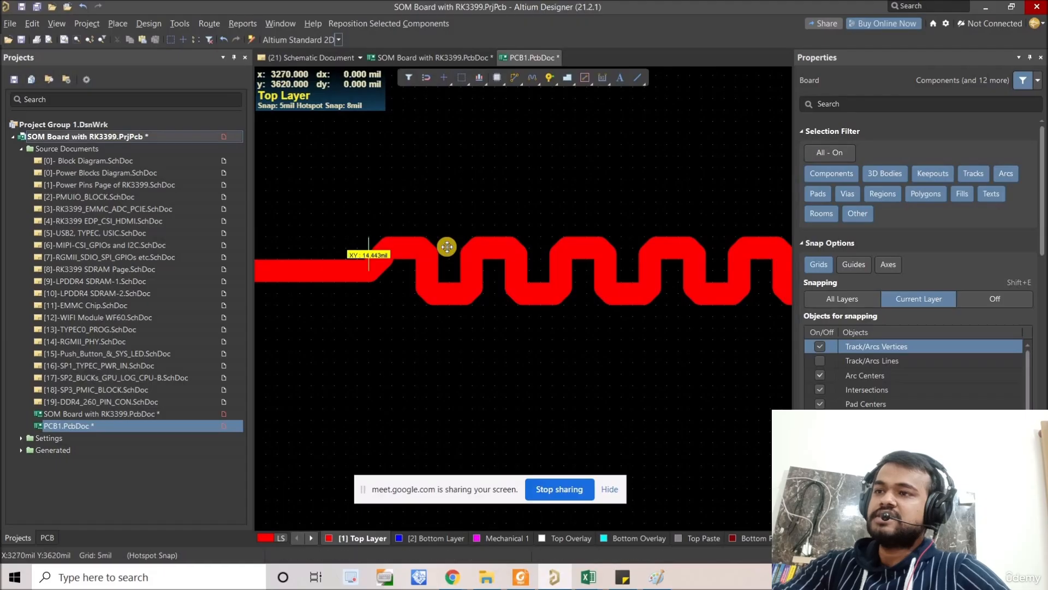
click(444, 245)
scroll(848, 350, down, 1)
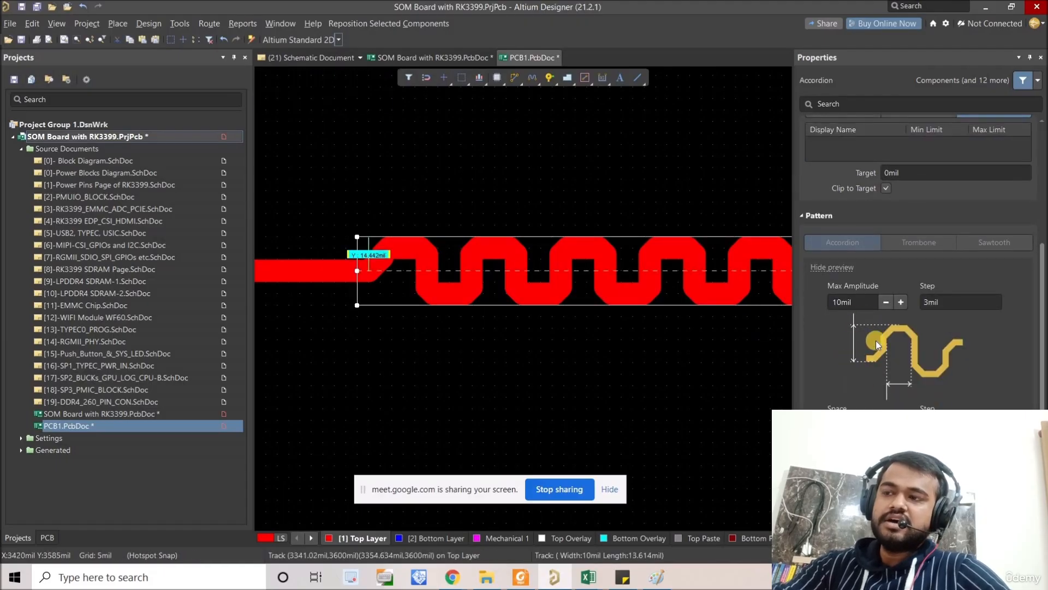
drag(851, 300, 828, 309)
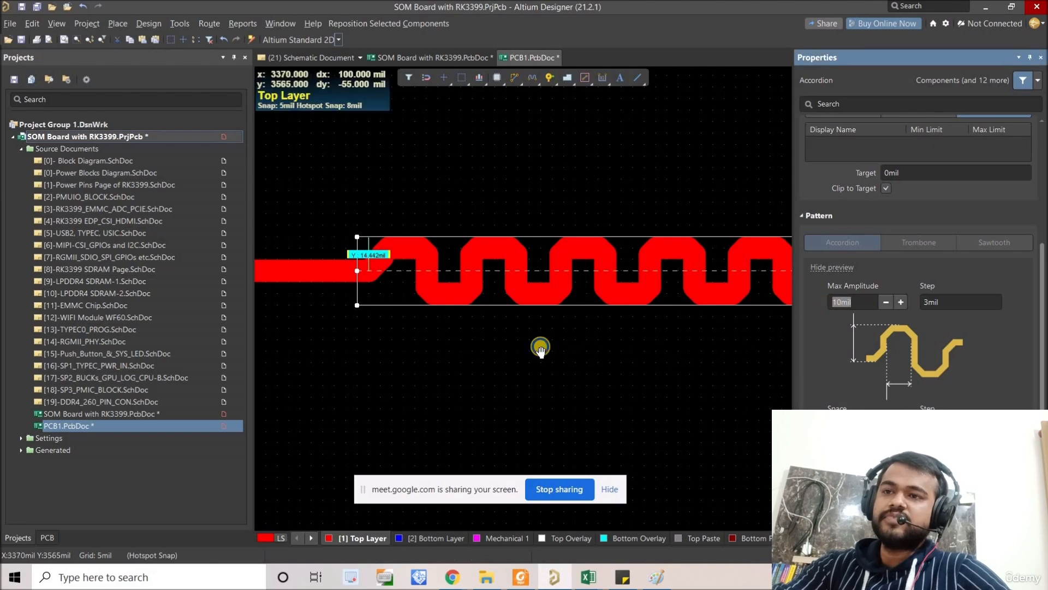
right_drag(777, 397, 655, 367)
Step: Try to measure the gap between the accordion's first two vertical legs, and clear all existing measurements
ctrl+scroll(566, 345, down, 3)
right_click(470, 327)
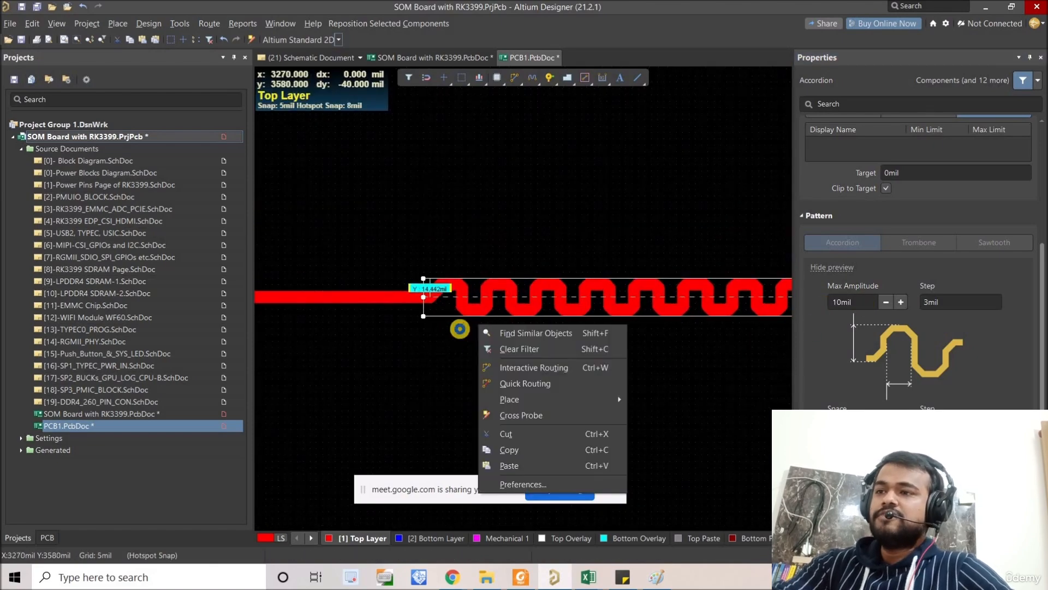
middle_drag(460, 330, 507, 226)
right_drag(508, 226, 468, 255)
ctrl+scroll(468, 253, up, 5)
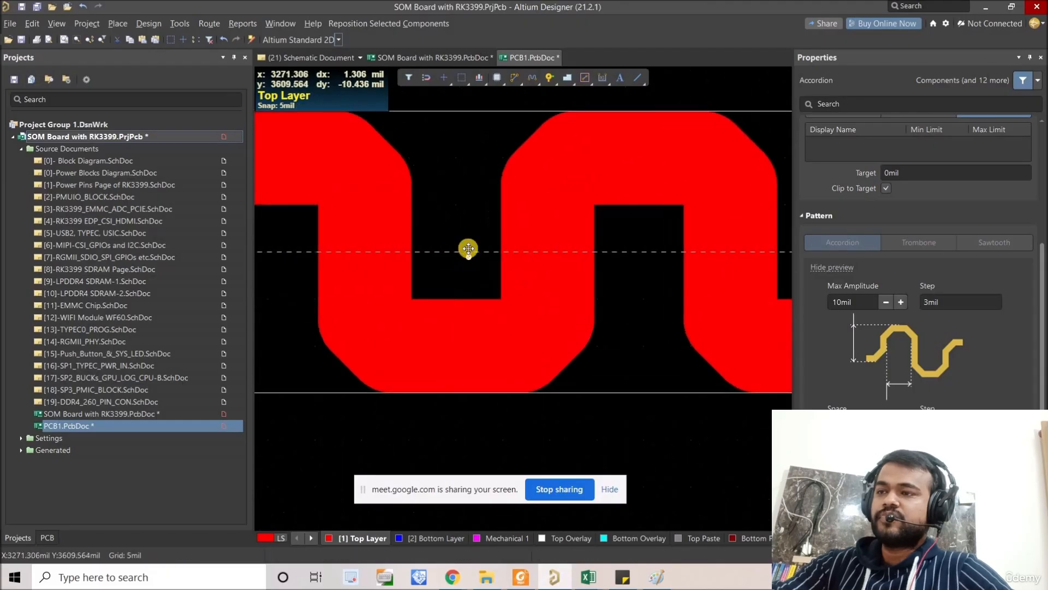
key(ctrl+m)
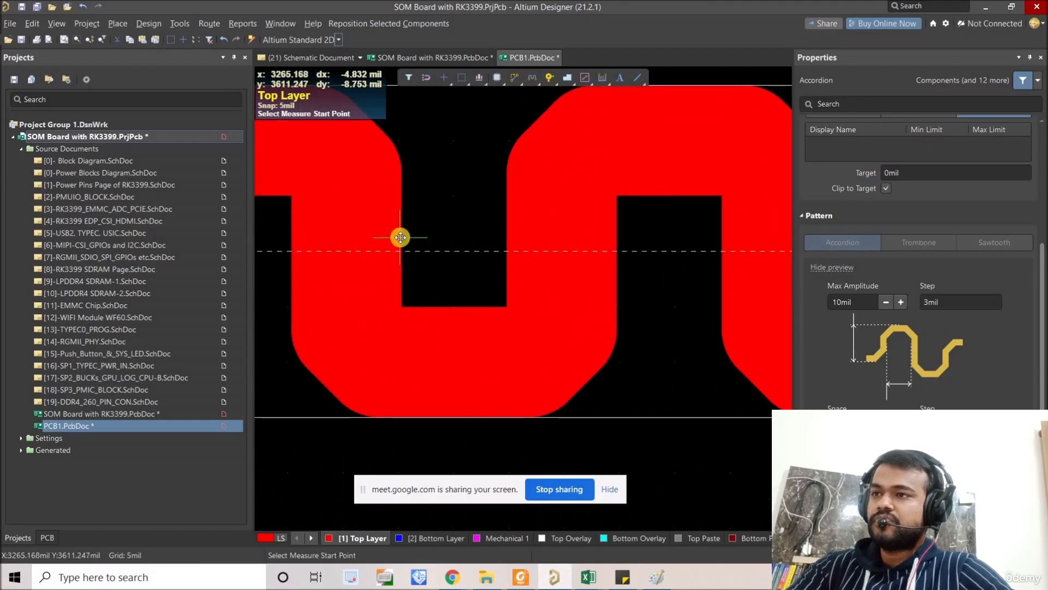
click(407, 241)
click(438, 248)
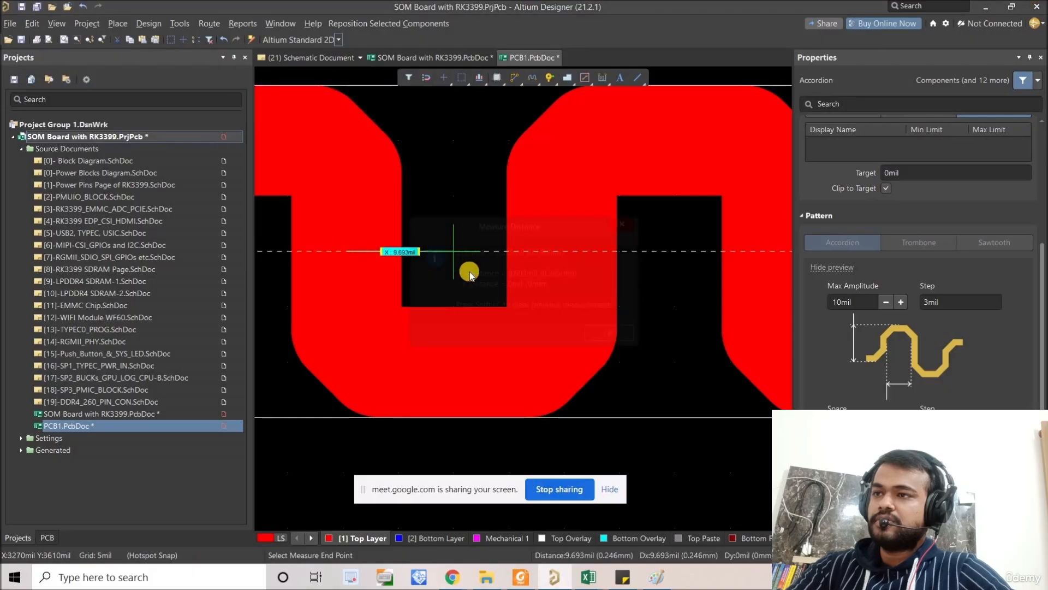
key(Escape)
key(Escape)
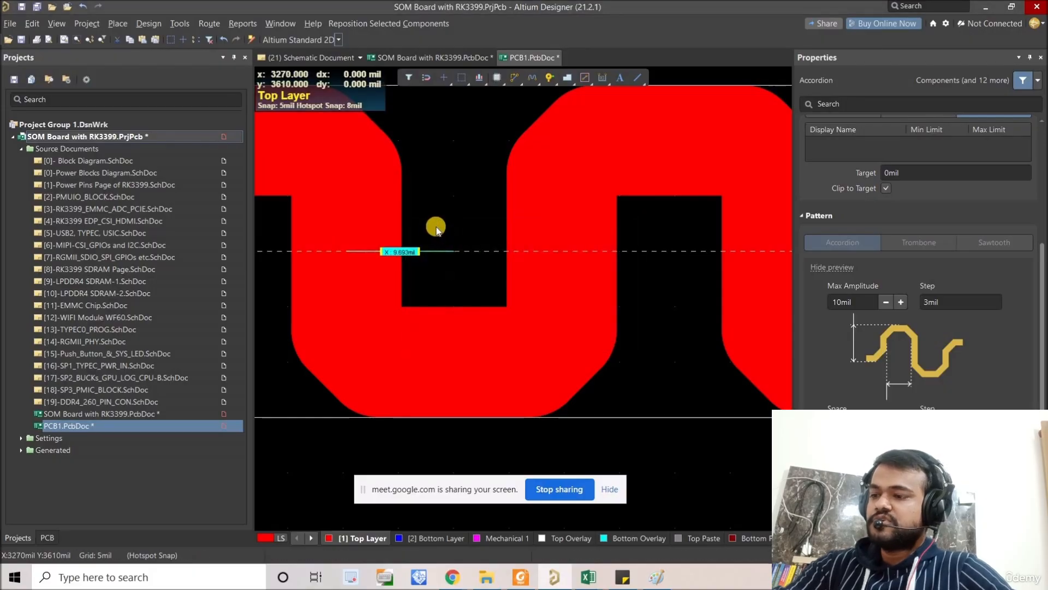
key(shift+c)
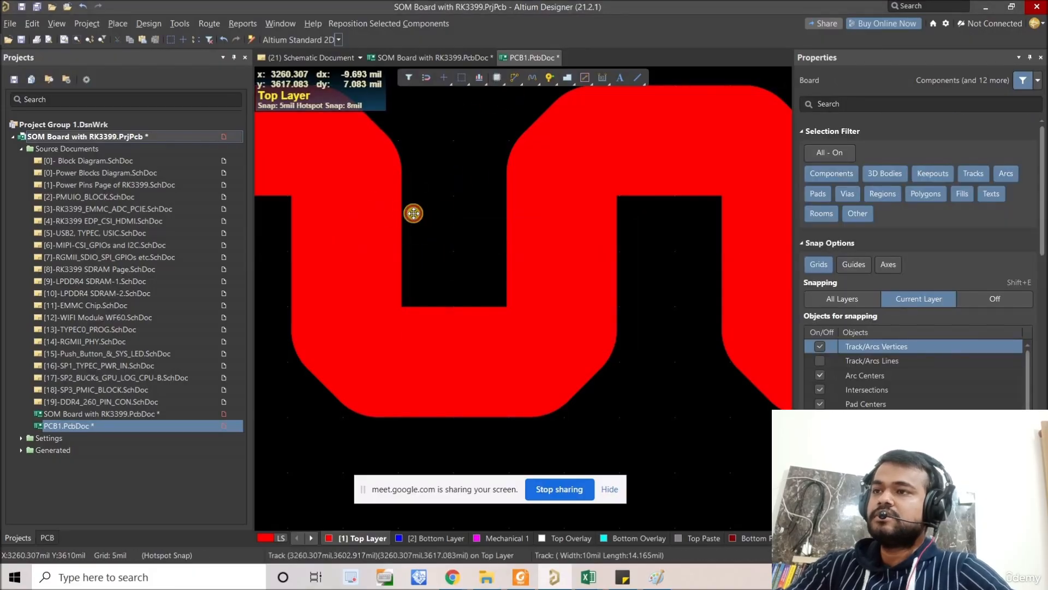
Step: Measure the horizontal edge-to-edge gap between the accordion's first two vertical legs
click(513, 81)
right_drag(478, 165, 493, 182)
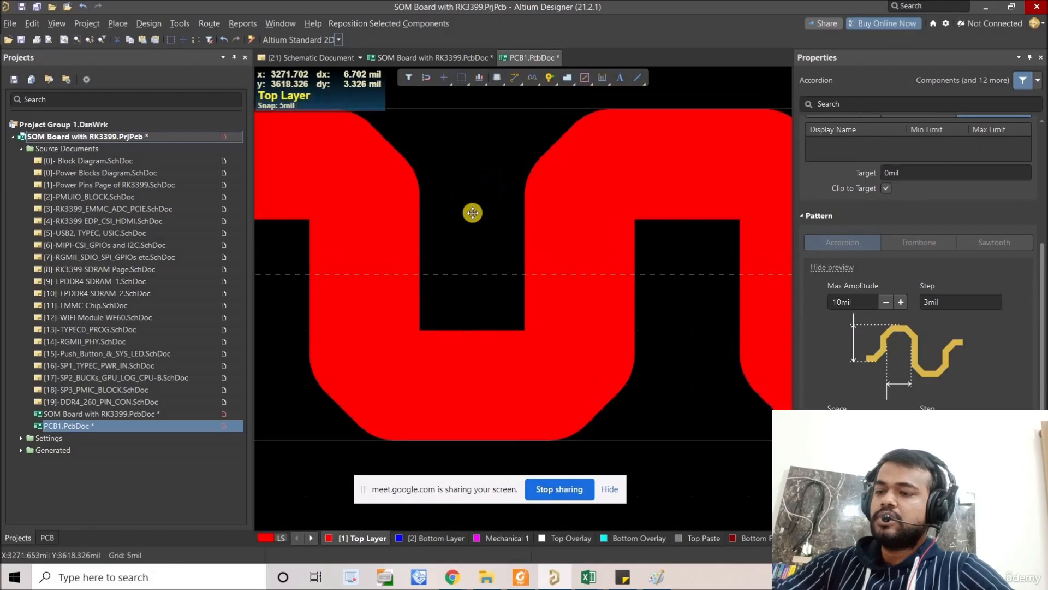
key(ctrl+m)
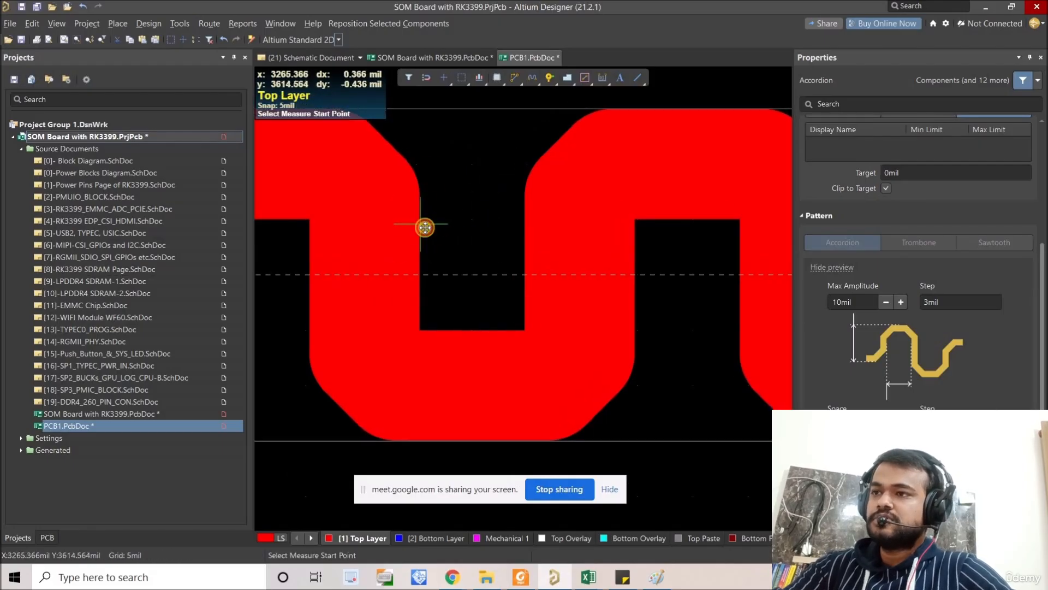
click(426, 227)
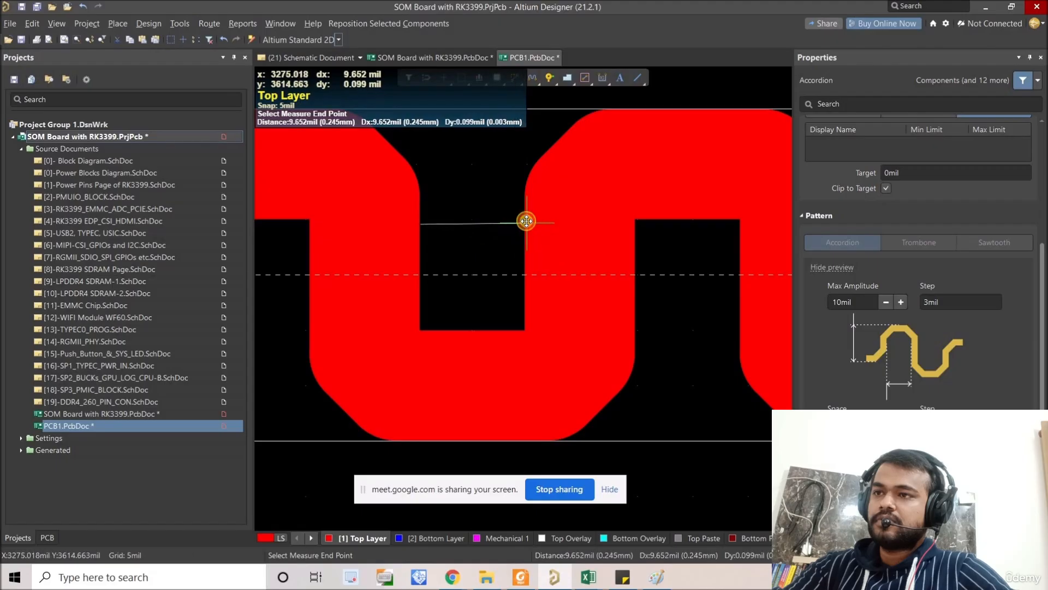
click(506, 241)
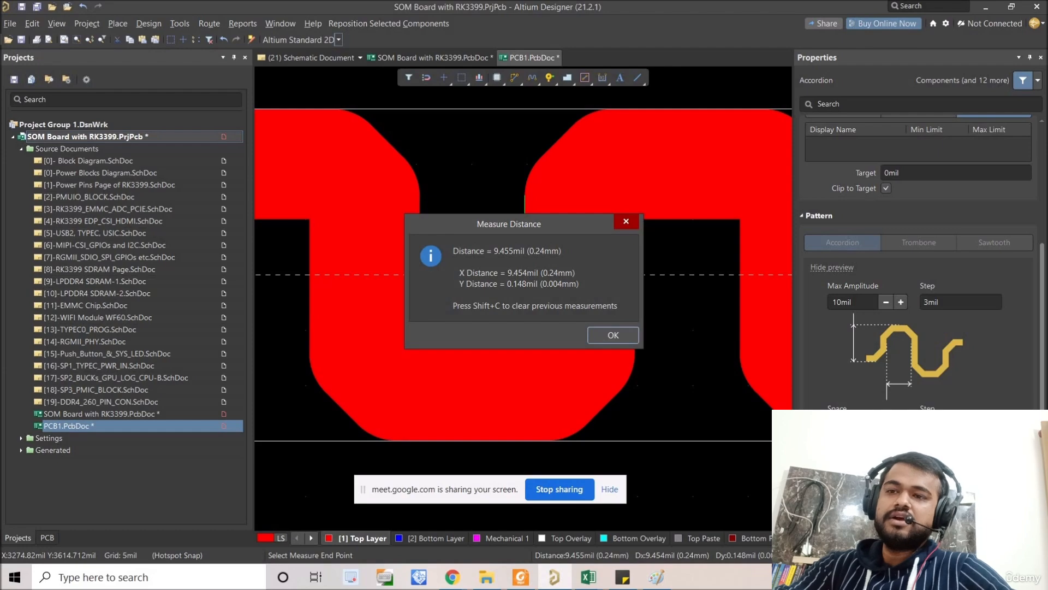
key(Return)
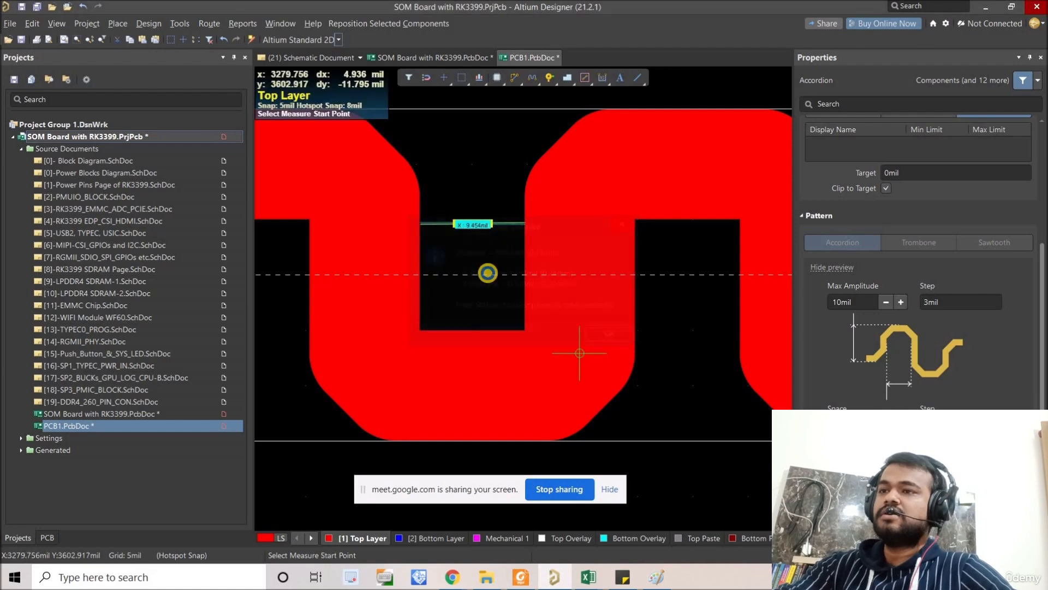
ctrl+scroll(483, 257, down, 2)
ctrl+scroll(770, 335, down, 3)
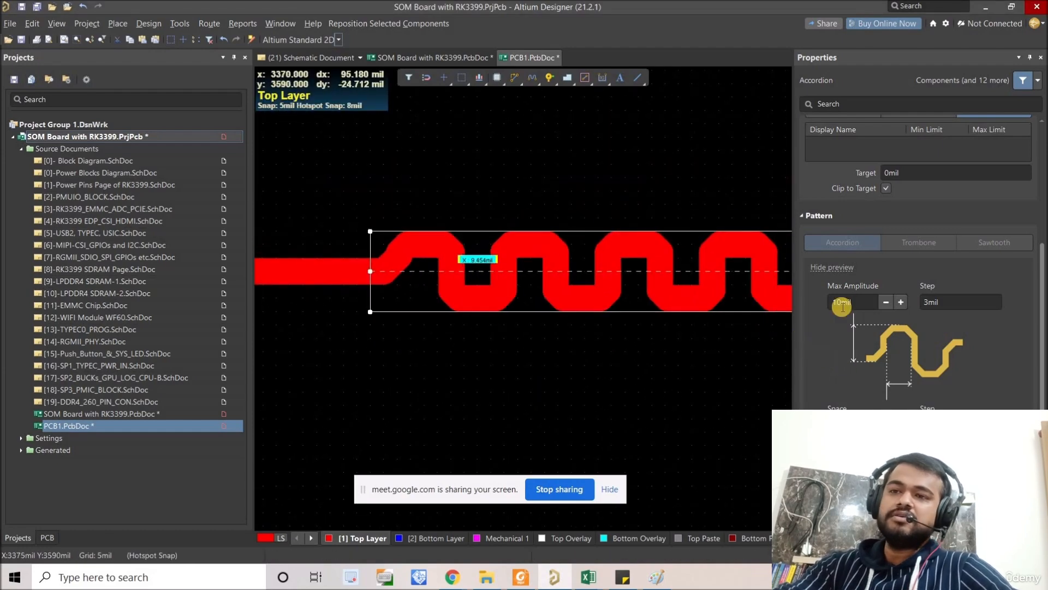
Step: Examine the accordion's bends along the track against its max amplitude and pattern preview
click(864, 310)
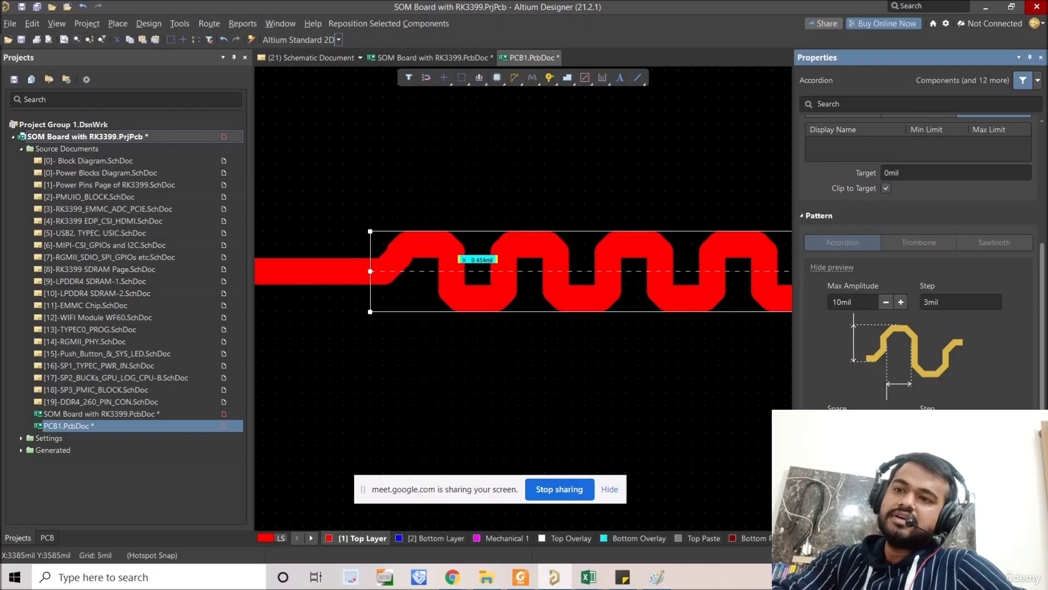
mouse_move(403, 253)
mouse_down()
mouse_move(382, 251)
mouse_move(384, 265)
mouse_up()
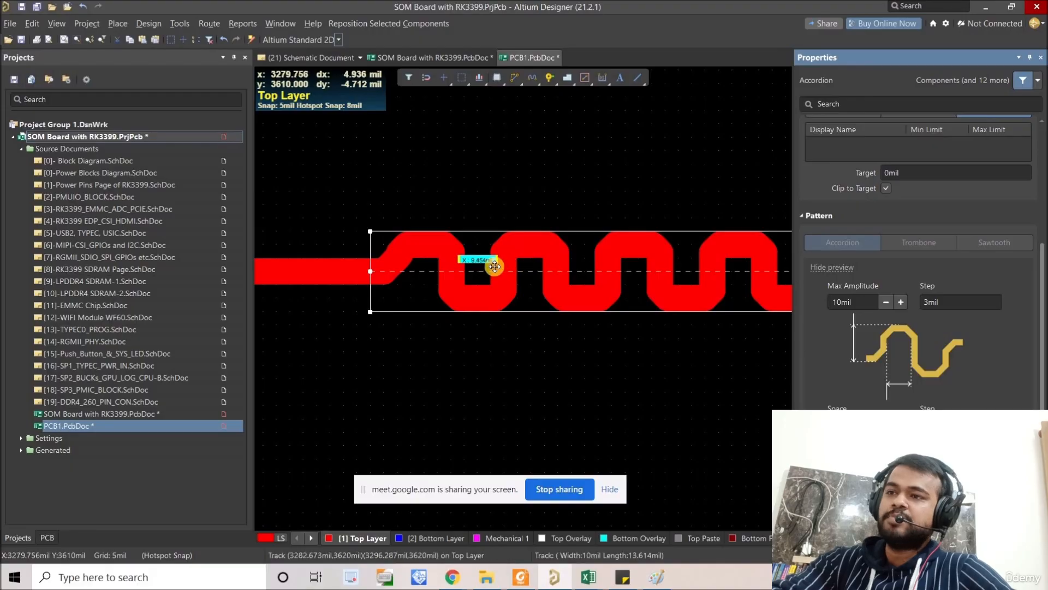
ctrl+scroll(505, 266, down, 4)
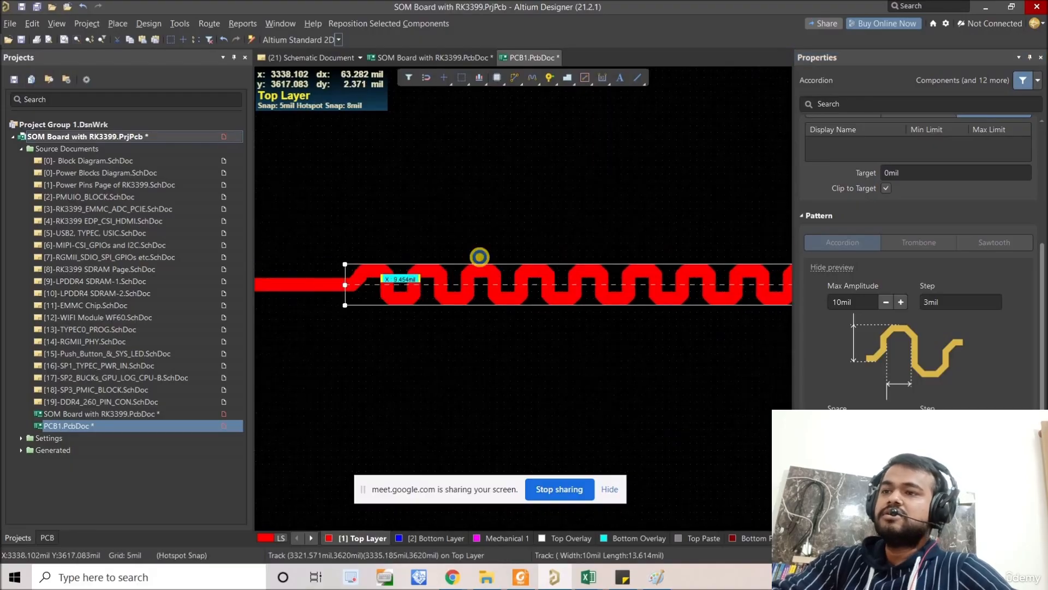
click(523, 250)
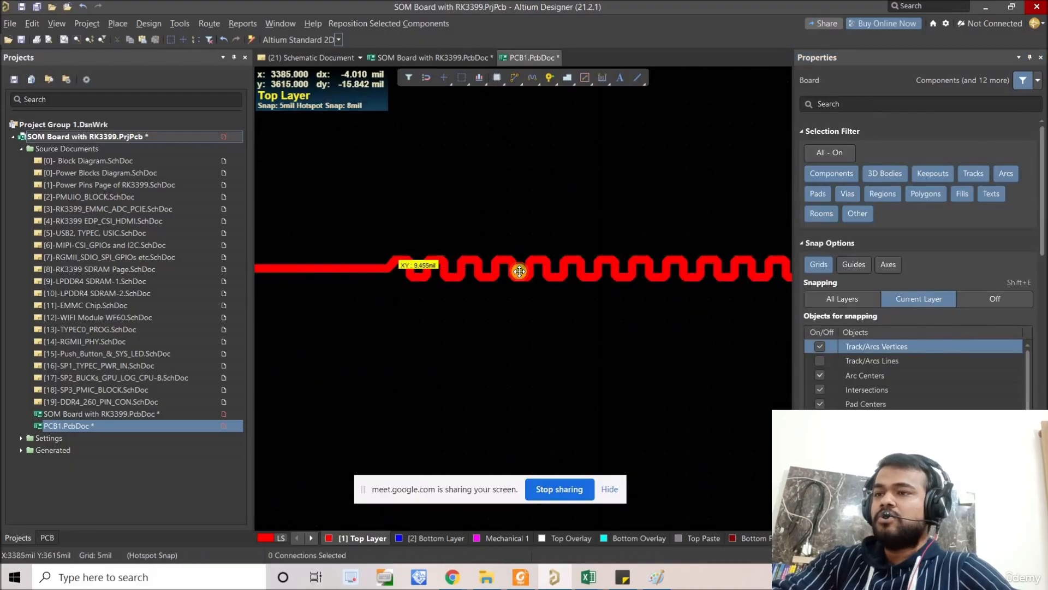
click(518, 269)
ctrl+scroll(518, 268, up, 1)
ctrl+scroll(538, 261, up, 2)
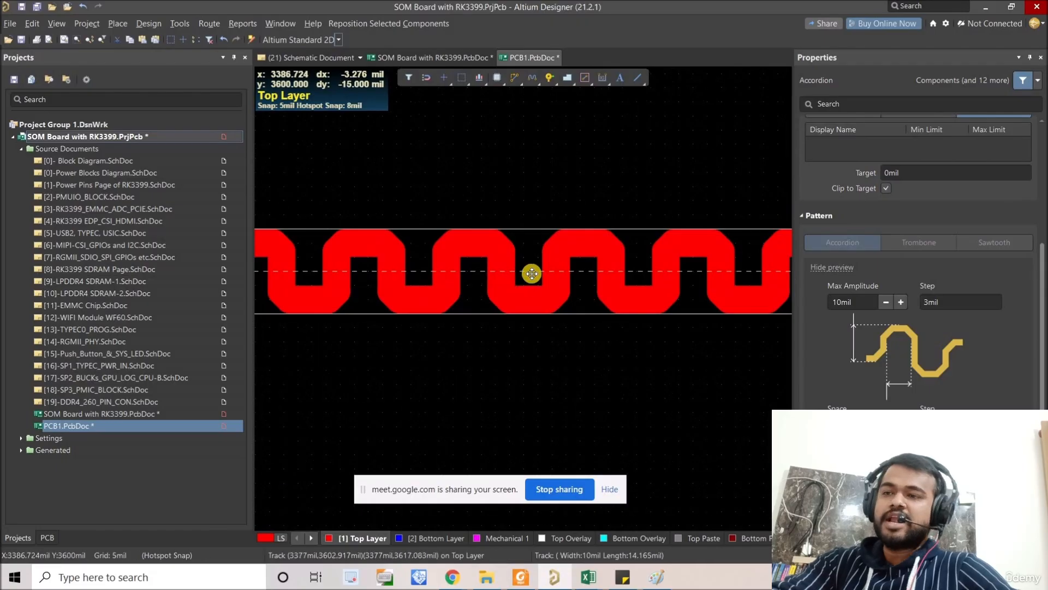
ctrl+scroll(532, 273, down, 1)
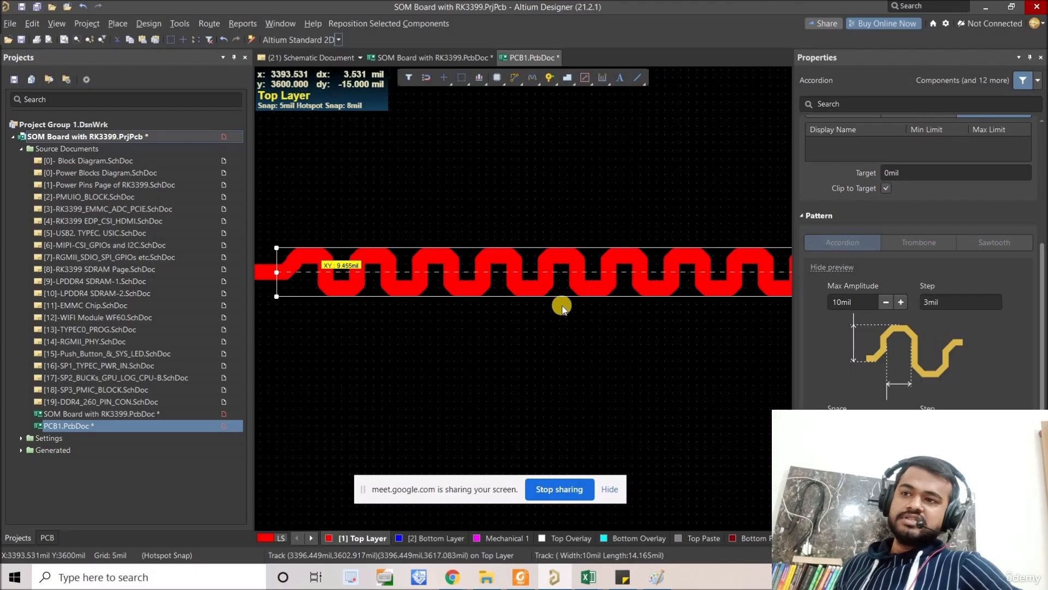
right_drag(557, 323, 531, 327)
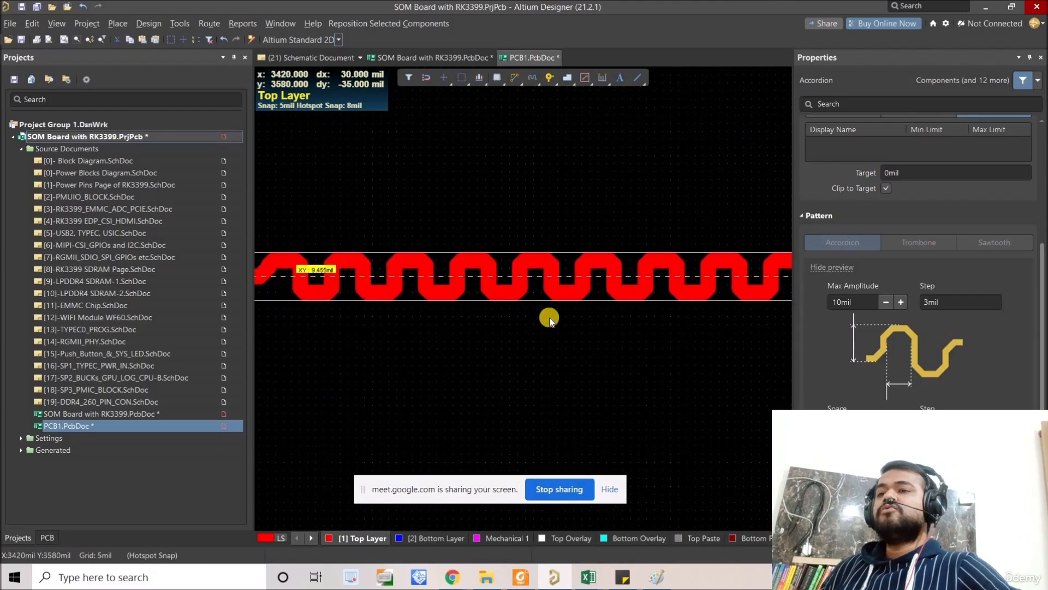
Step: Examine the gaps between the accordion's vertical legs and the shape of its bends up close
ctrl+scroll(550, 316, down, 2)
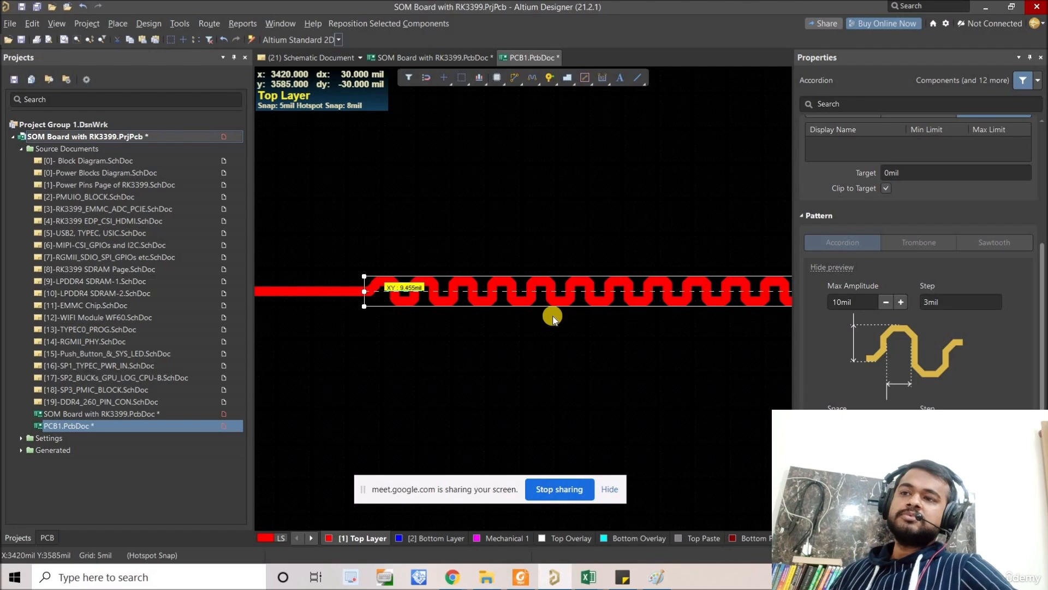
right_drag(545, 323, 523, 325)
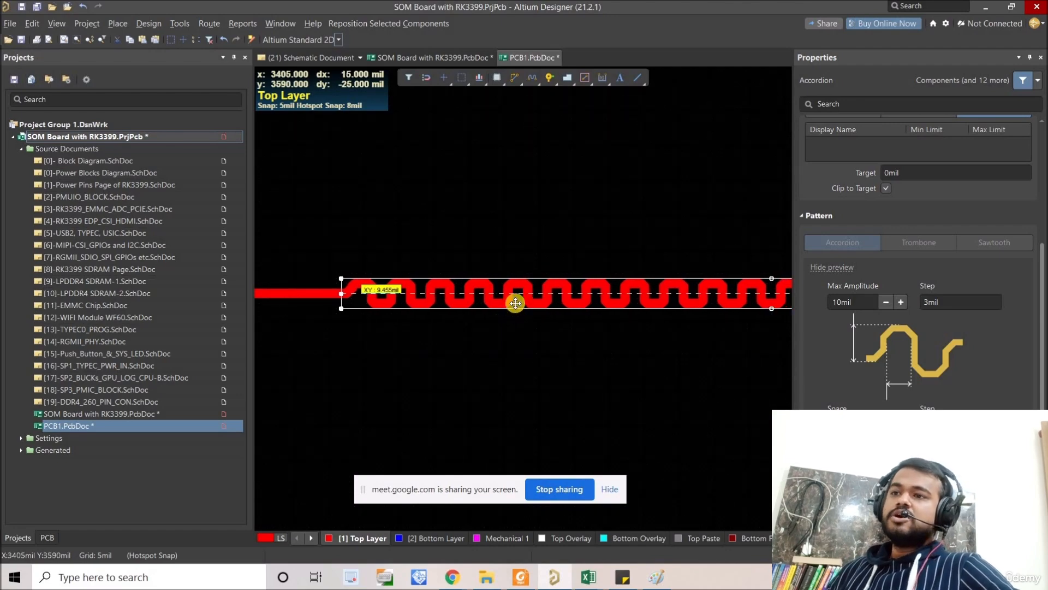
ctrl+scroll(498, 297, up, 2)
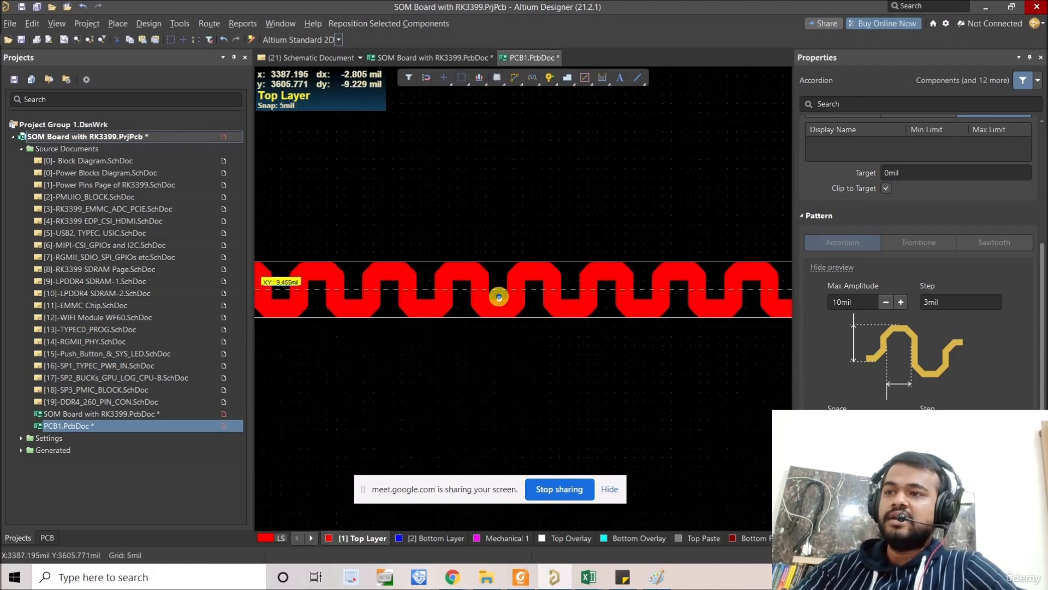
ctrl+scroll(498, 297, up, 4)
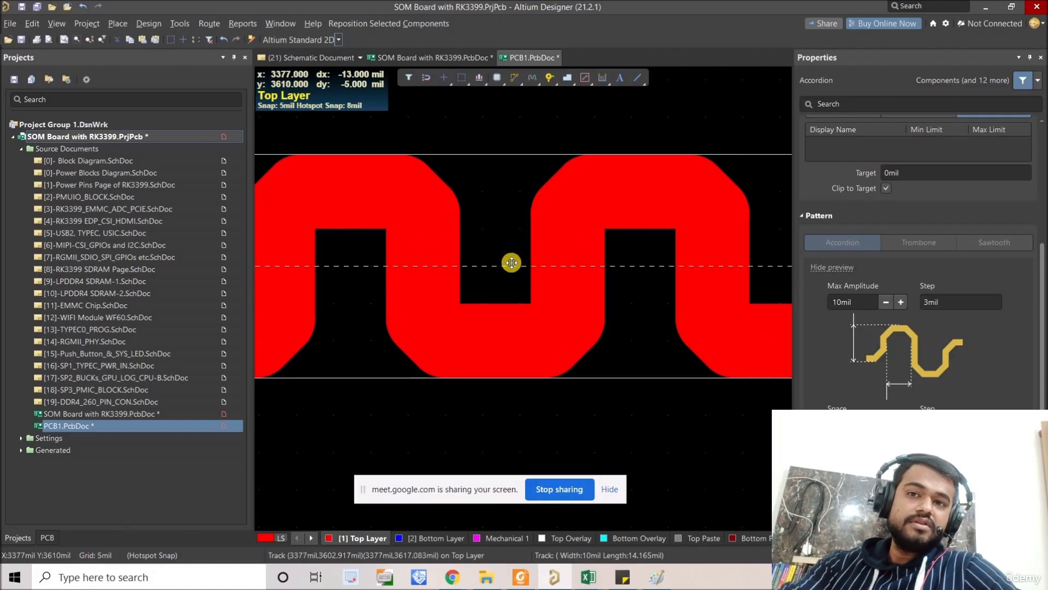
ctrl+scroll(519, 258, down, 4)
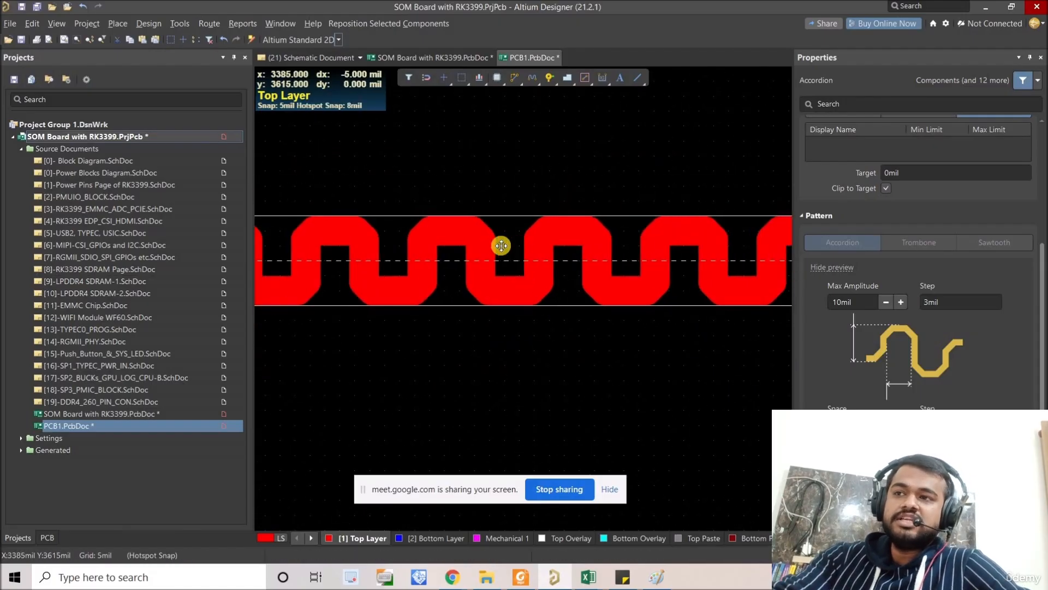
ctrl+scroll(552, 257, up, 4)
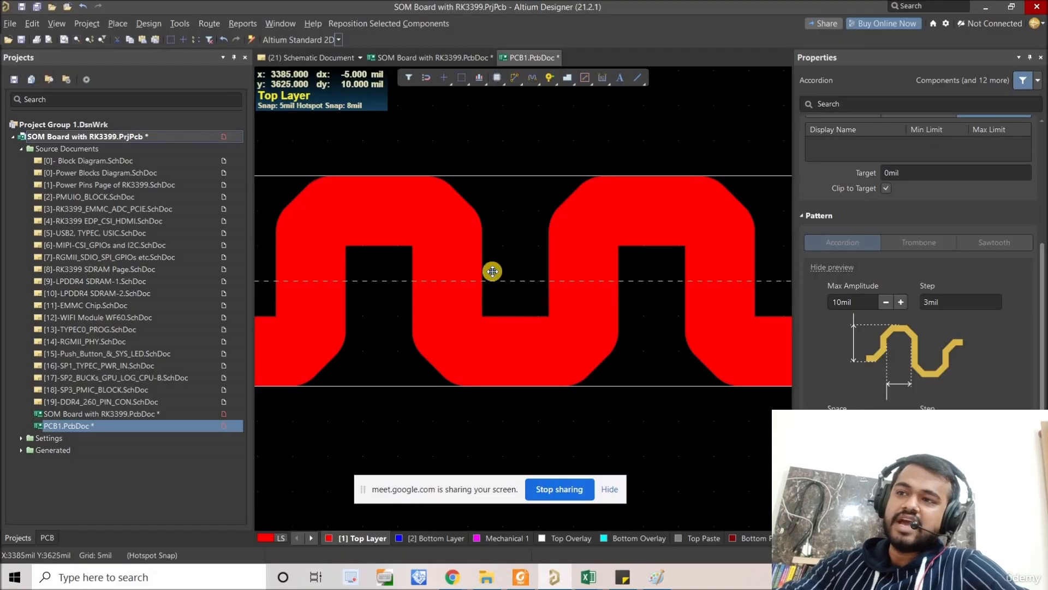
ctrl+scroll(475, 267, up, 2)
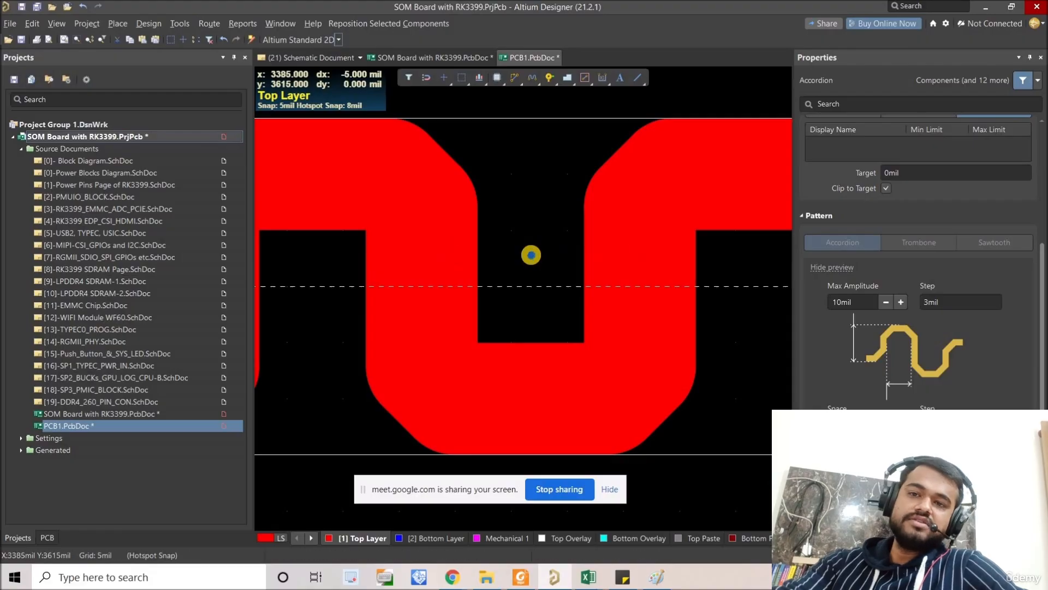
ctrl+scroll(531, 253, down, 5)
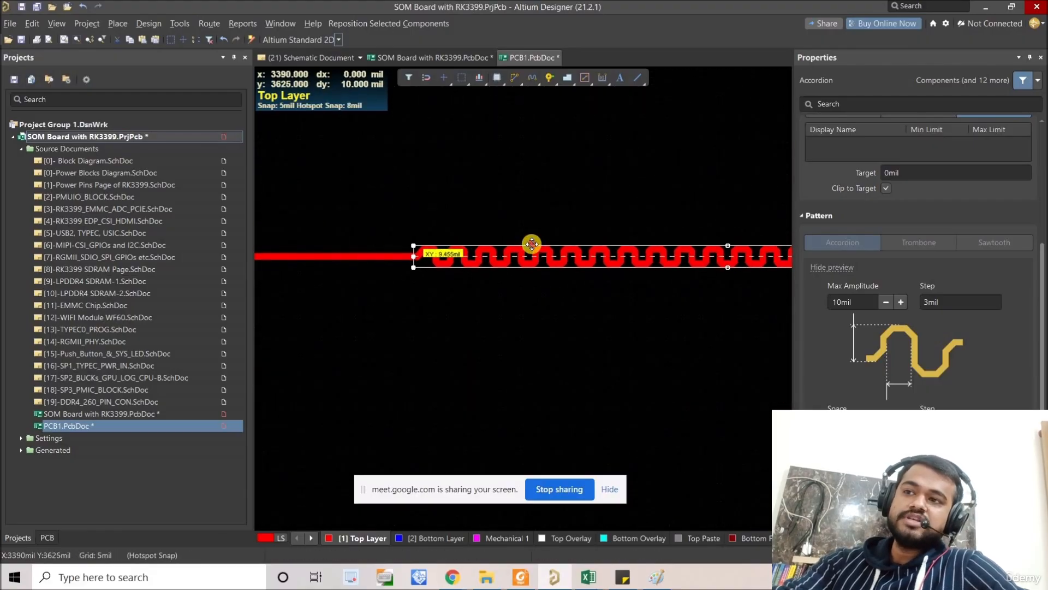
drag(532, 244, 513, 220)
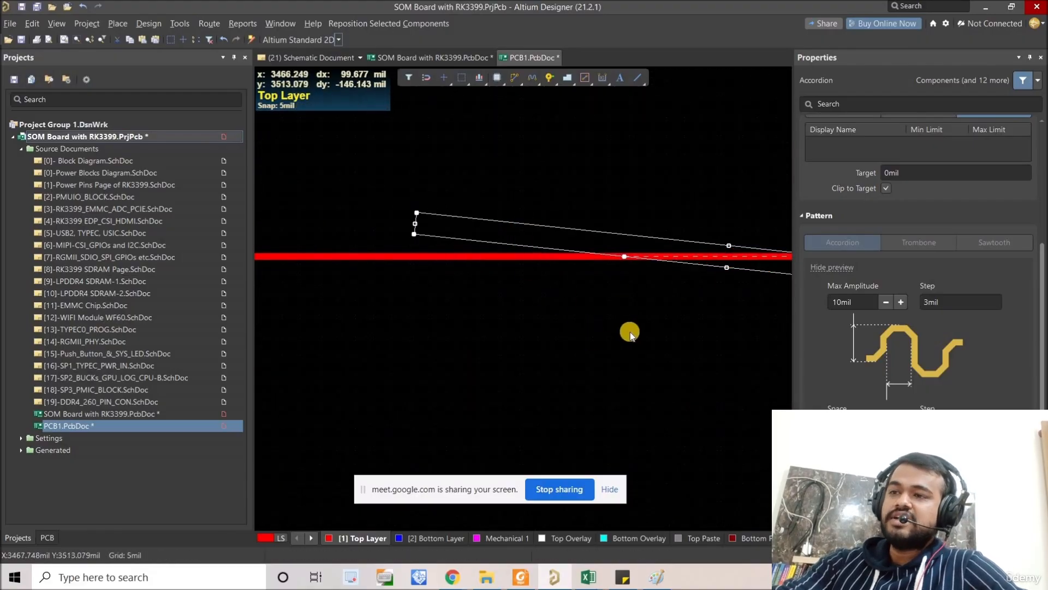
key(ctrl+z)
click(857, 303)
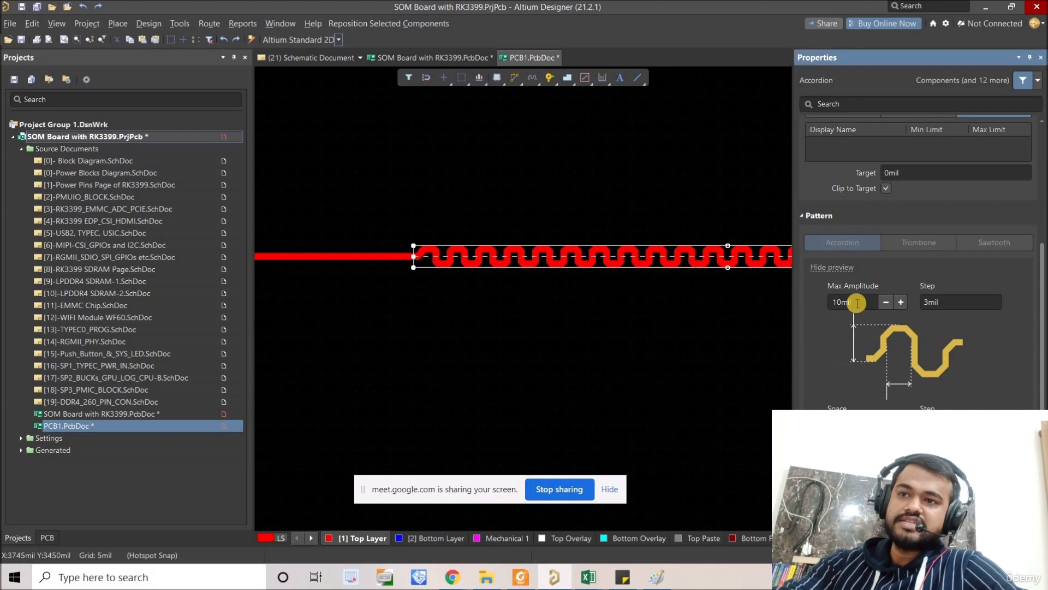
Step: Reshape the accordion into a much shorter section with tall bends extending mostly above the track
right_drag(631, 308, 533, 308)
ctrl+scroll(566, 276, down, 2)
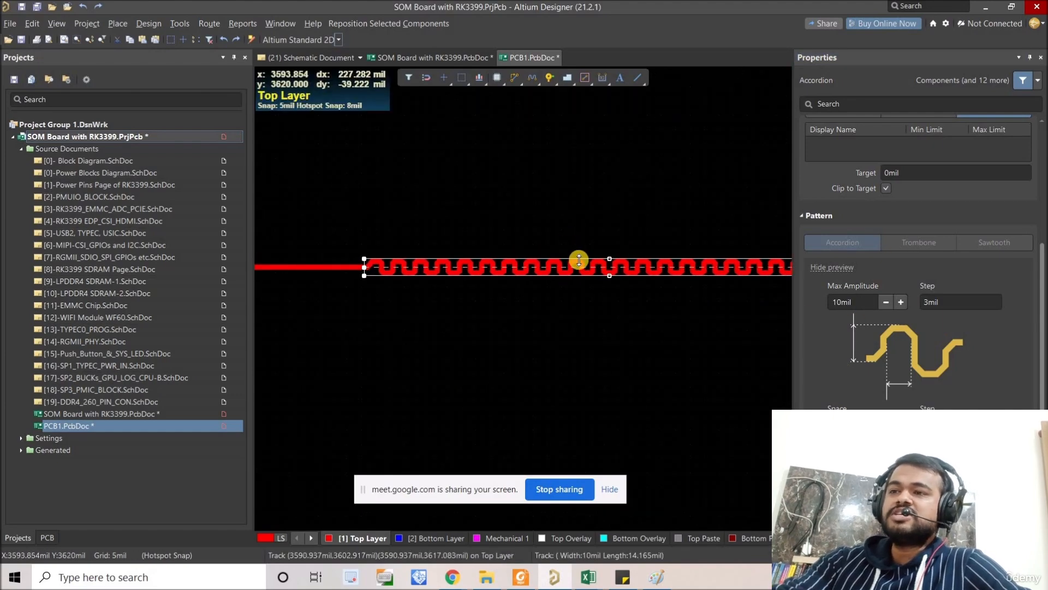
right_drag(662, 278, 574, 266)
ctrl+scroll(574, 266, down, 2)
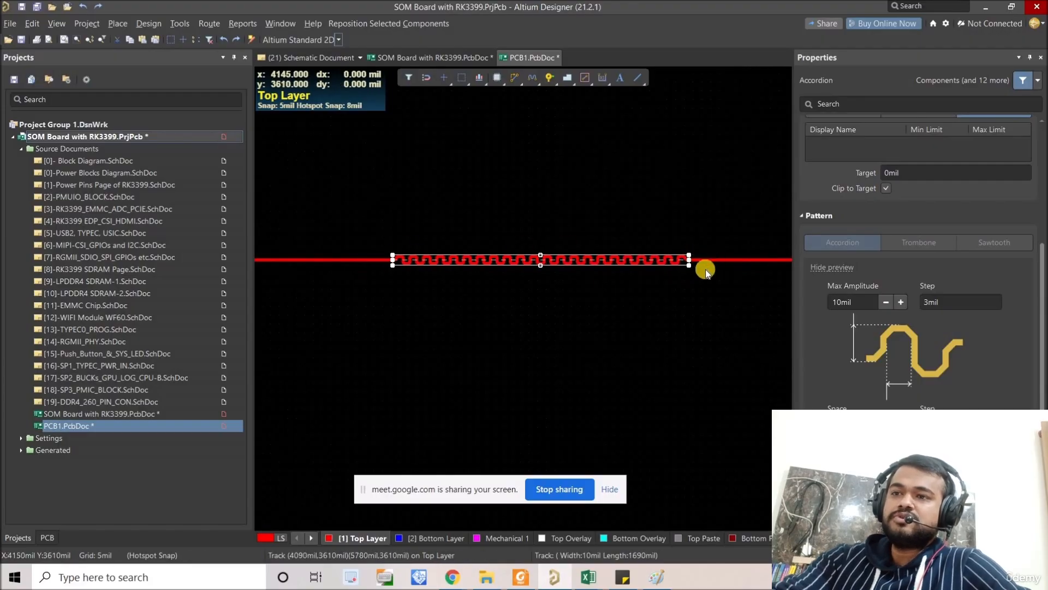
click(698, 267)
right_drag(691, 290, 692, 300)
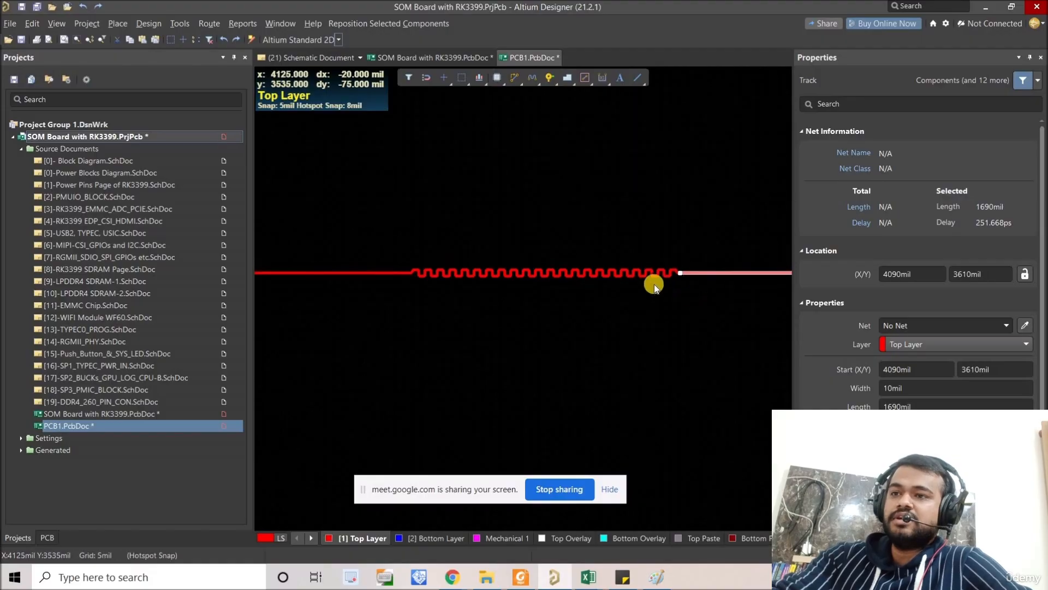
click(650, 278)
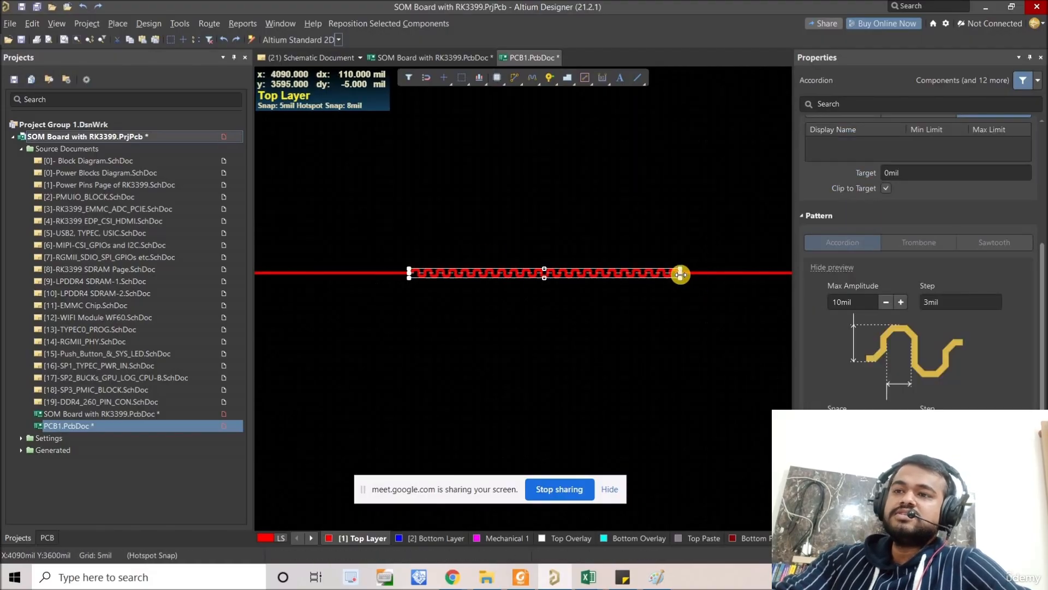
drag(639, 272, 464, 236)
click(450, 302)
right_drag(492, 317, 497, 315)
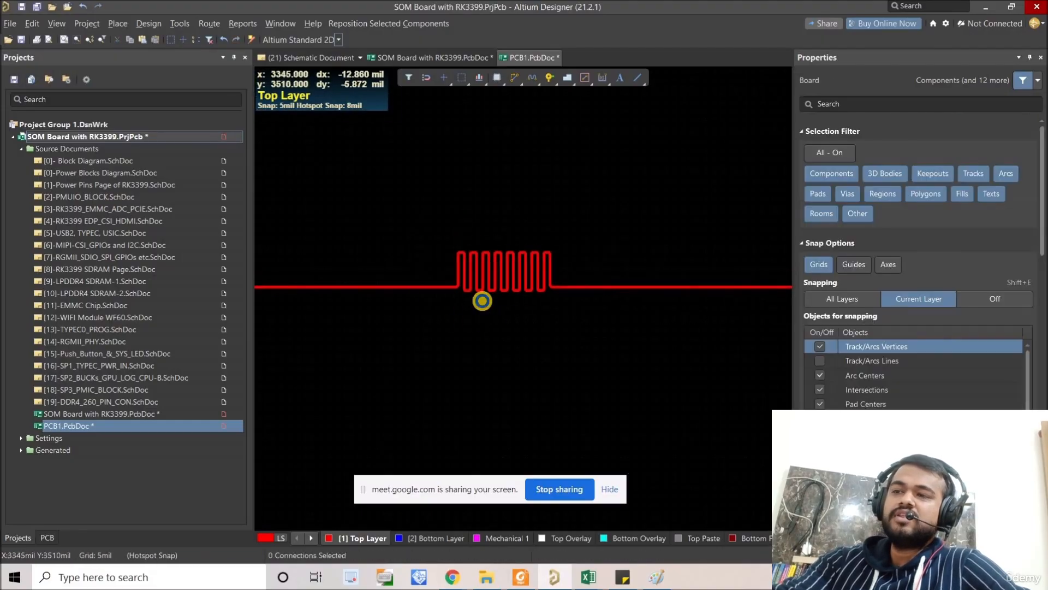
Step: Increase the accordion's Space setting so its vertical legs sit clearly farther apart
ctrl+scroll(483, 300, up, 3)
click(525, 257)
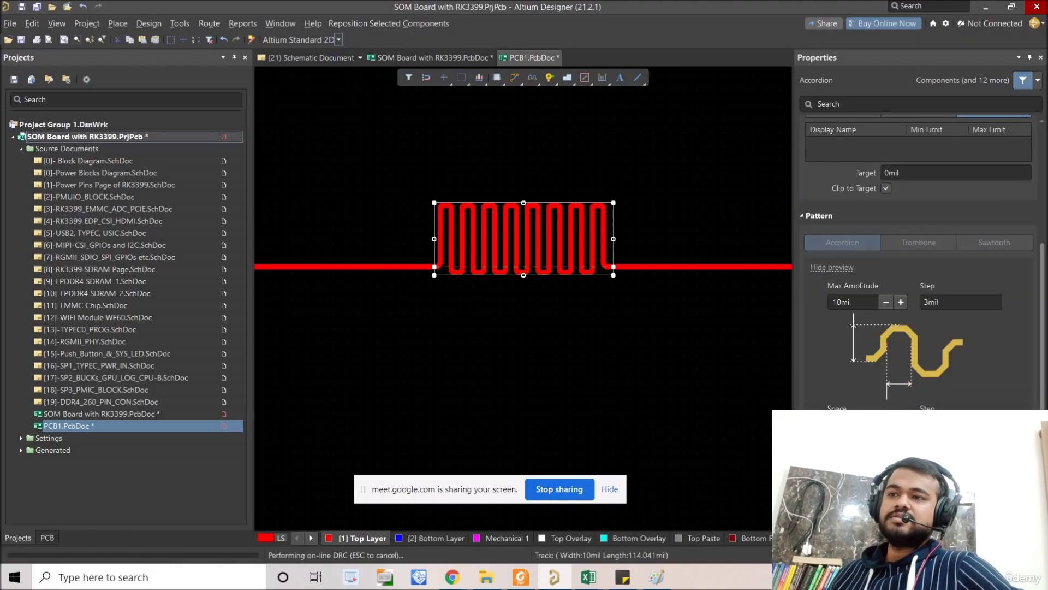
click(900, 425)
click(900, 425)
click(900, 425)
click(901, 424)
click(901, 424)
click(901, 425)
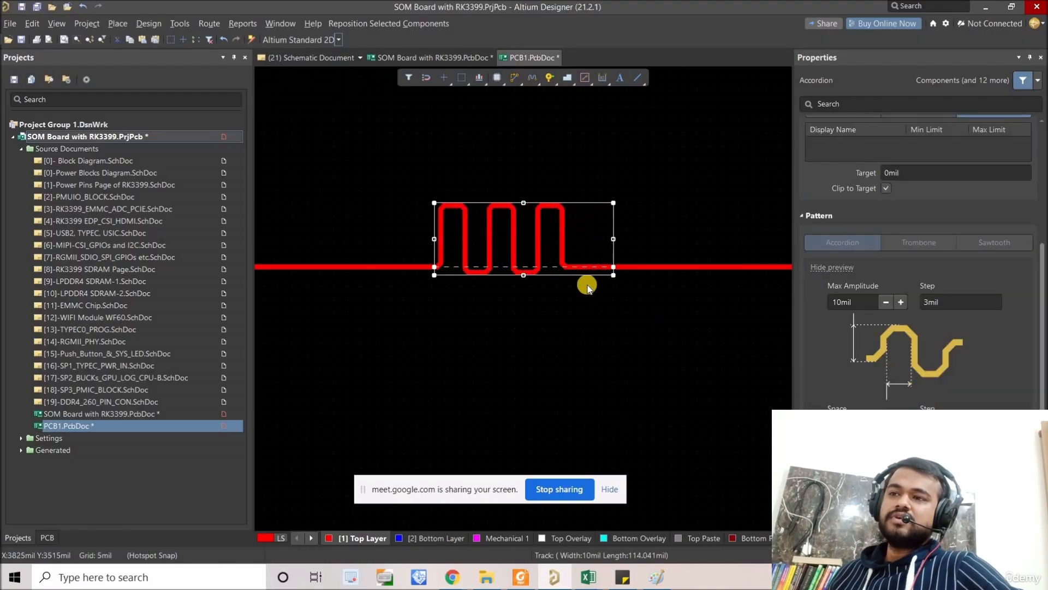
right_drag(603, 272, 570, 259)
right_drag(619, 320, 610, 315)
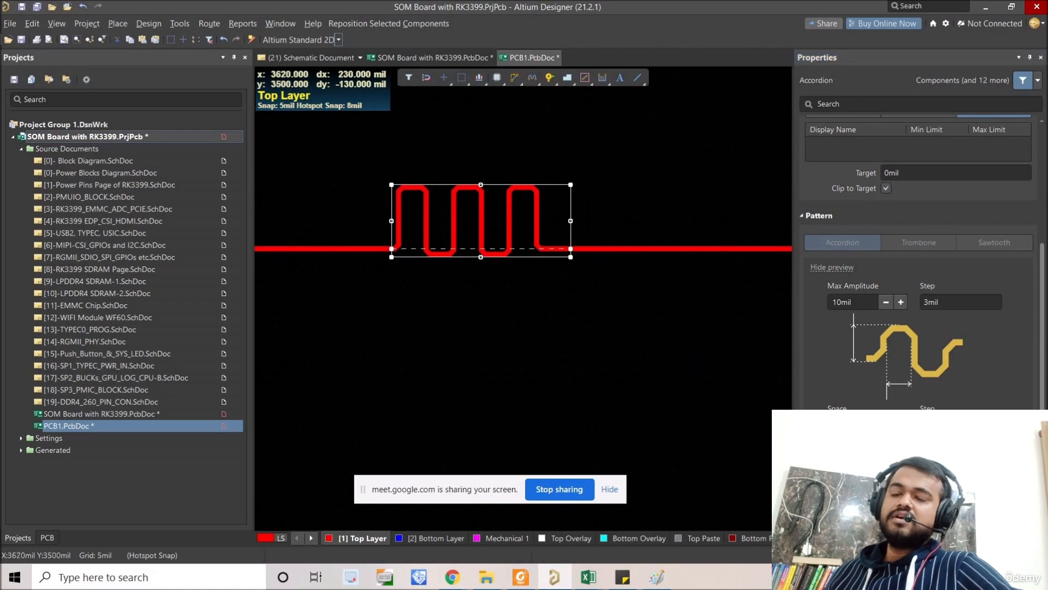
click(901, 425)
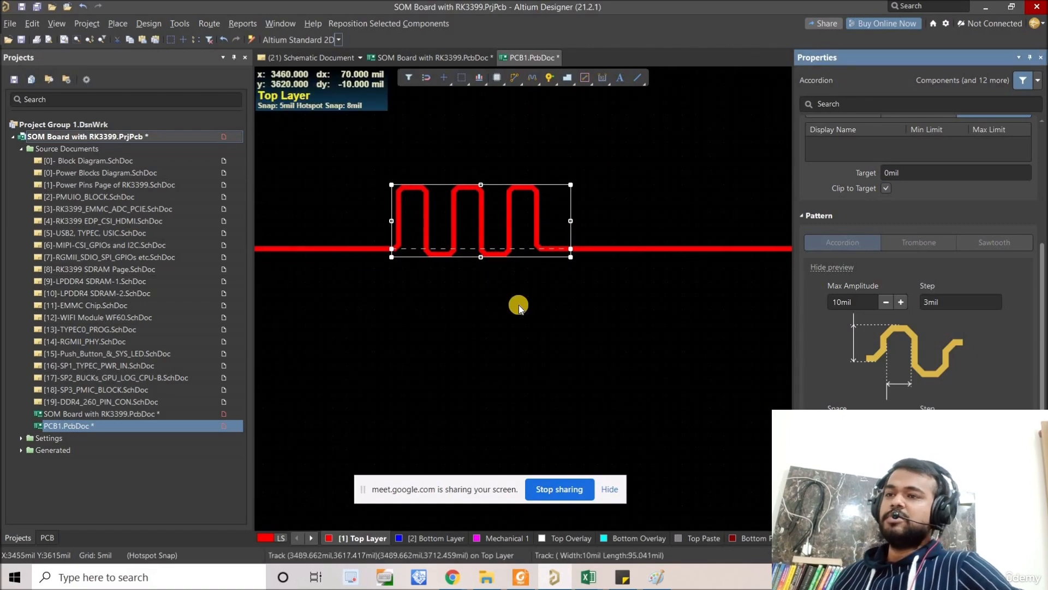
Step: Reduce the accordion's corner miter until the bends have square corners, and inspect the first bend's corner
click(510, 316)
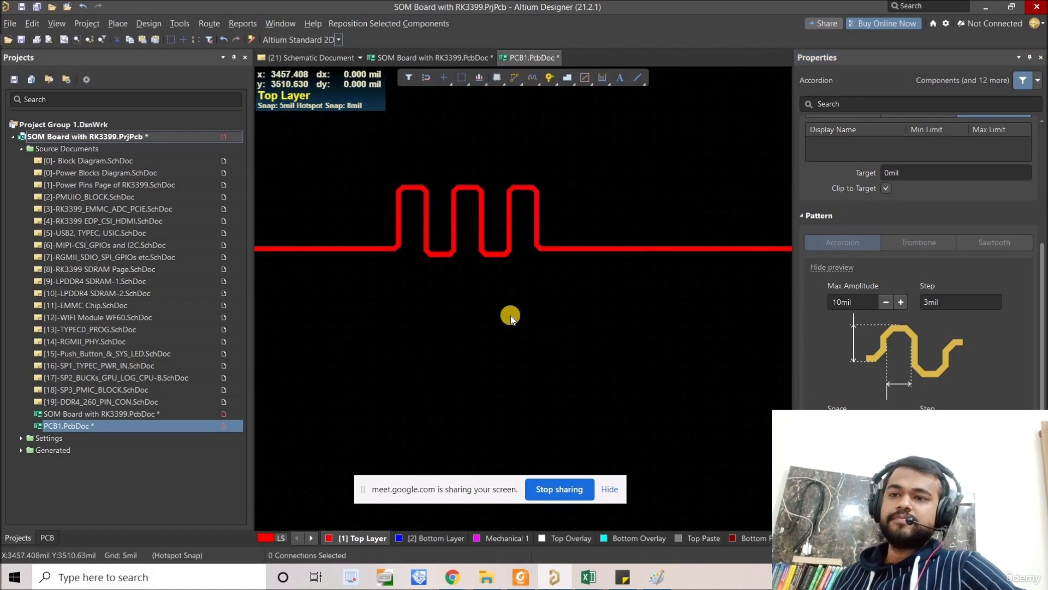
click(500, 234)
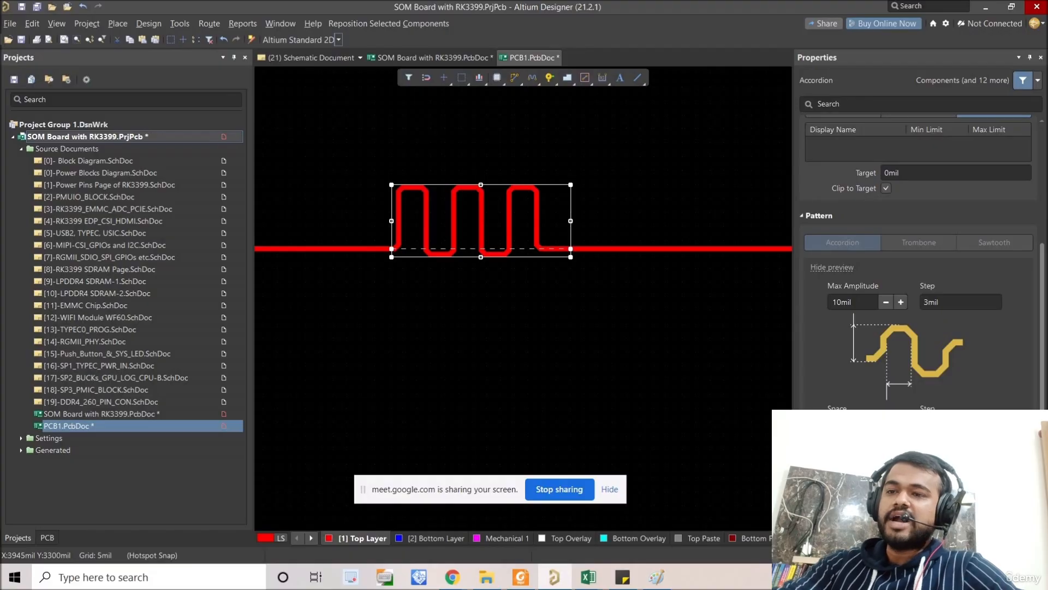
click(854, 425)
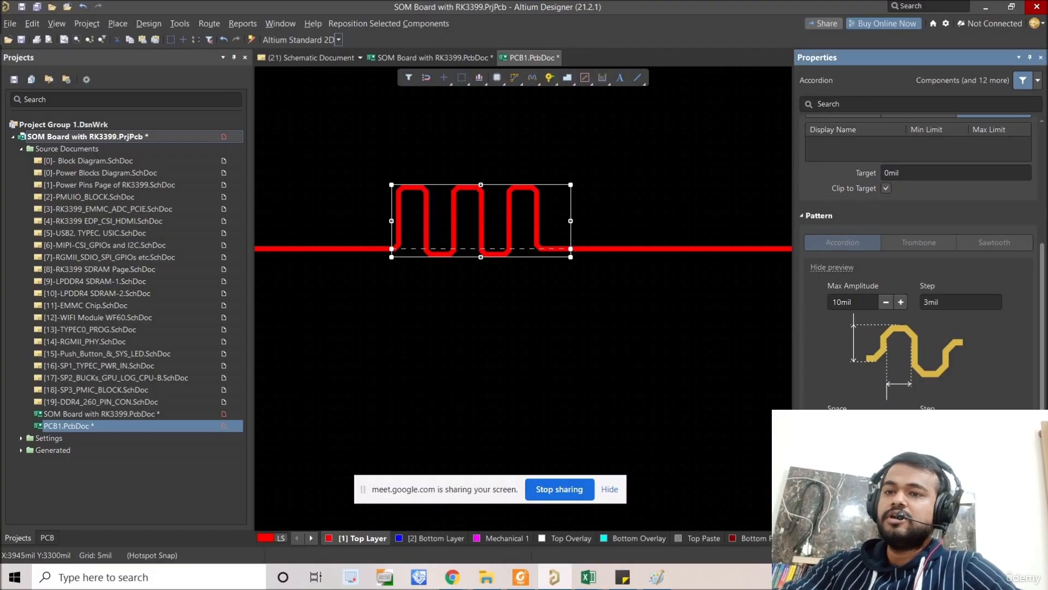
click(885, 481)
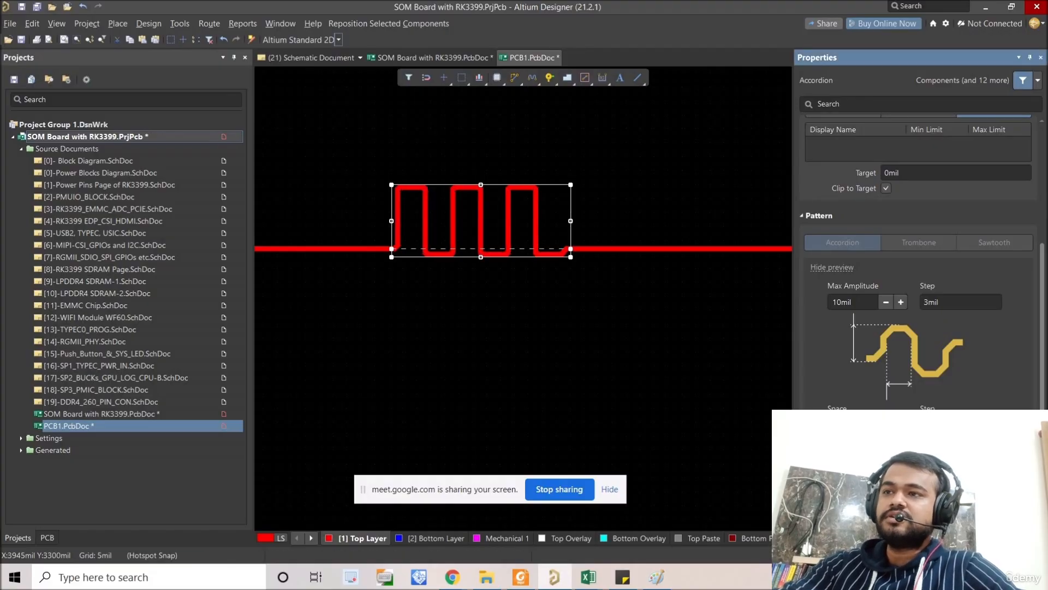
click(886, 480)
ctrl+scroll(394, 186, up, 5)
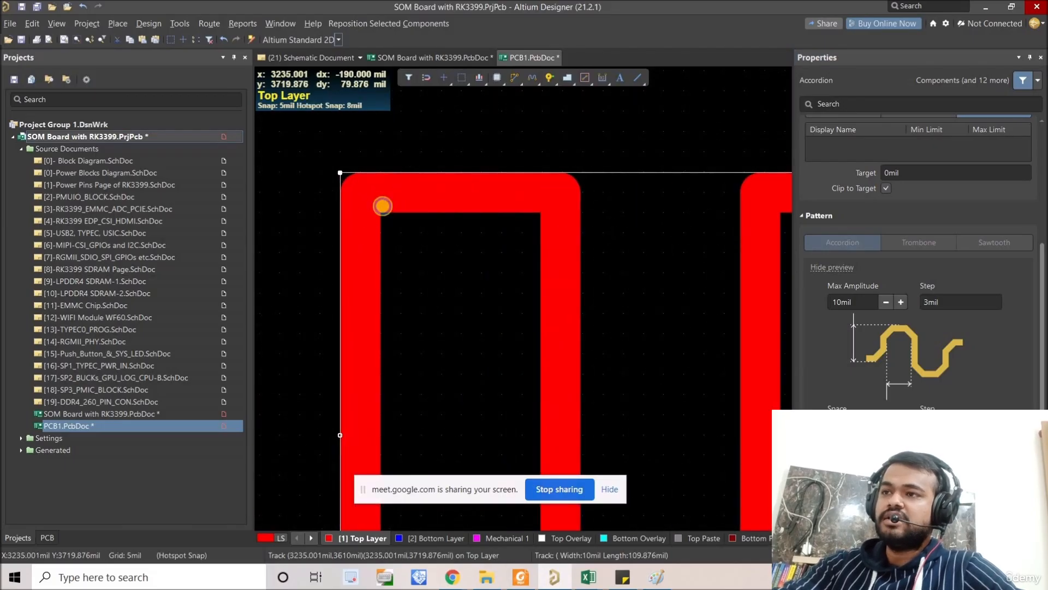
ctrl+scroll(382, 204, down, 2)
ctrl+scroll(398, 219, down, 1)
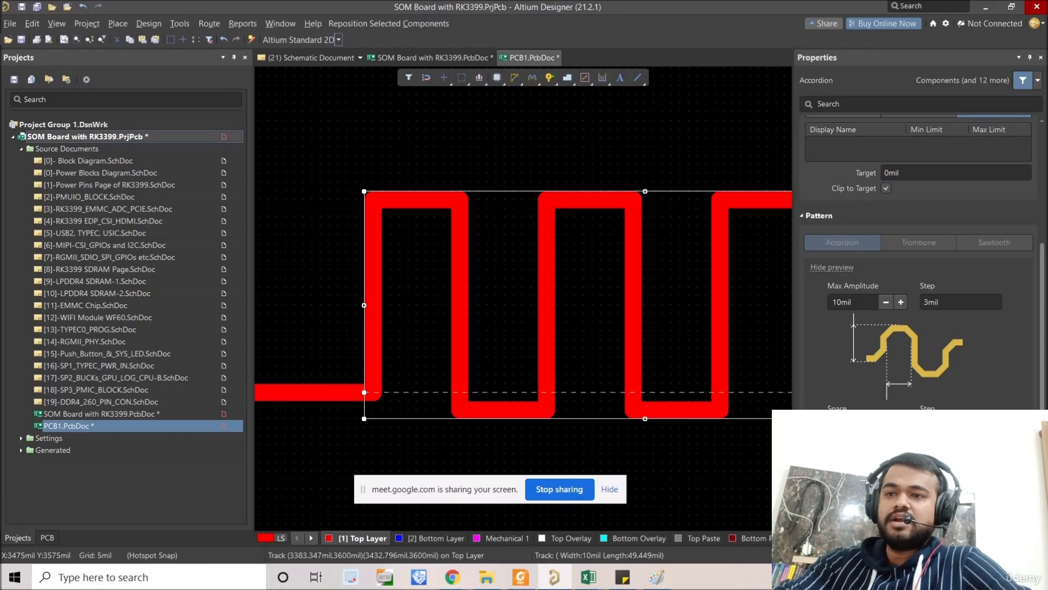
Step: Increase the accordion's corner miter until the bends form pointed peaks, and reduce it again to moderate chamfers
drag(885, 470, 945, 470)
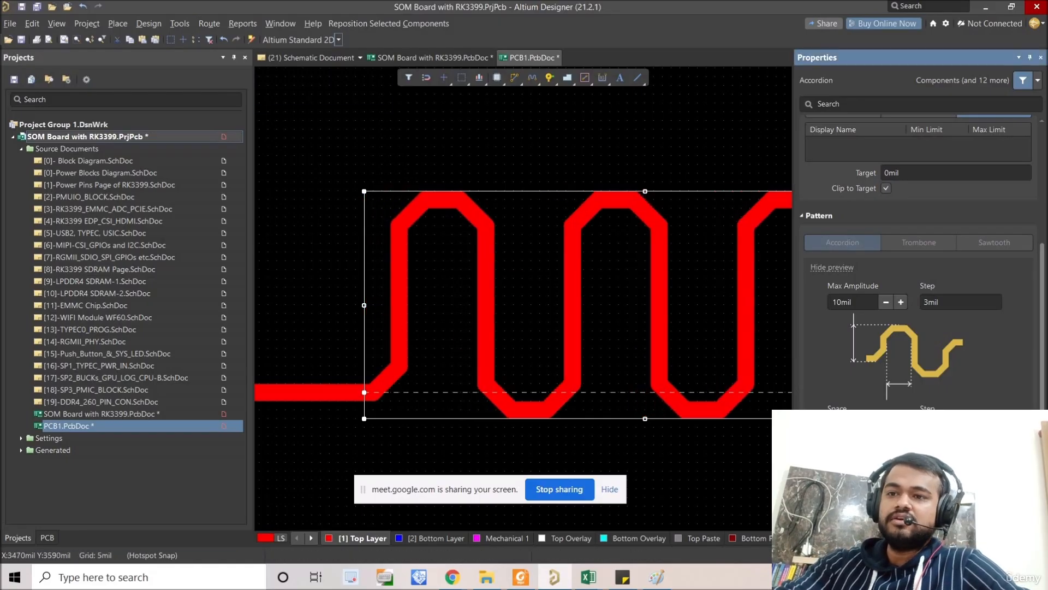
drag(945, 470, 999, 471)
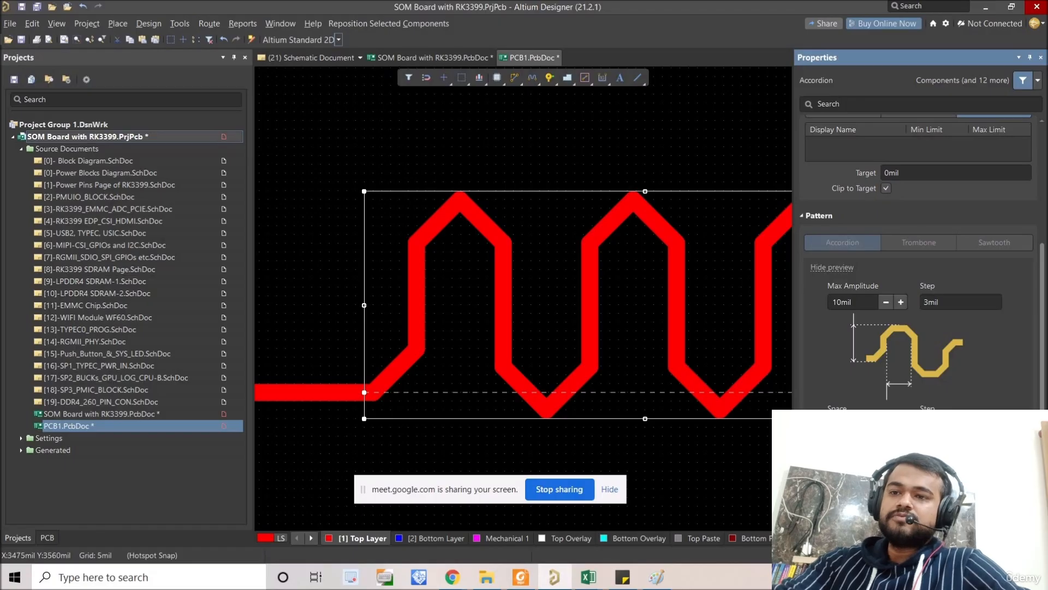
click(886, 481)
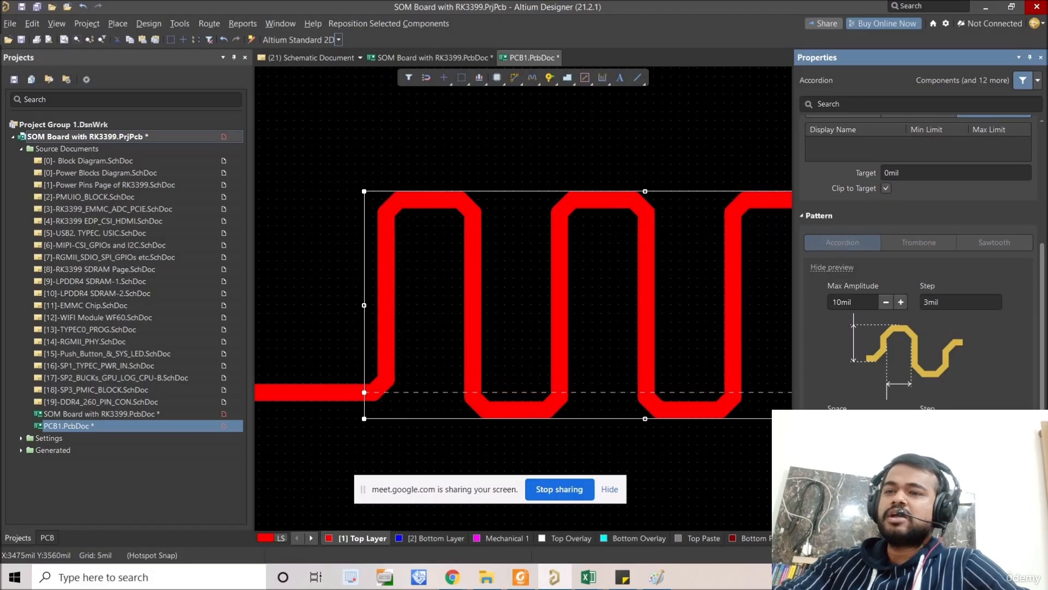
click(901, 481)
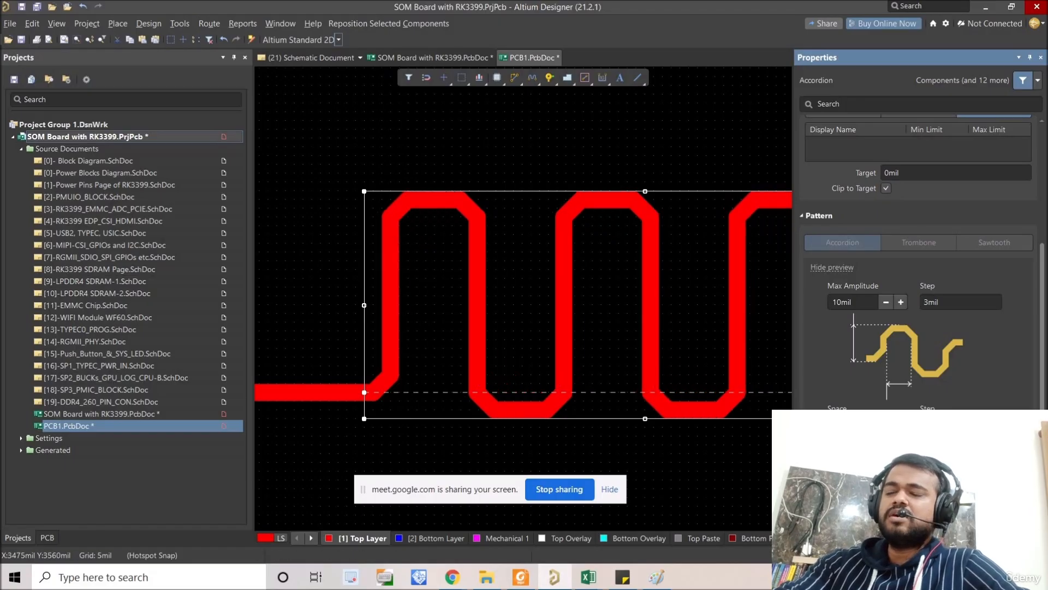
Step: Raise the accordion's corner miter in increments until the bends narrow to nearly pointed peaks
ctrl+scroll(464, 277, down, 4)
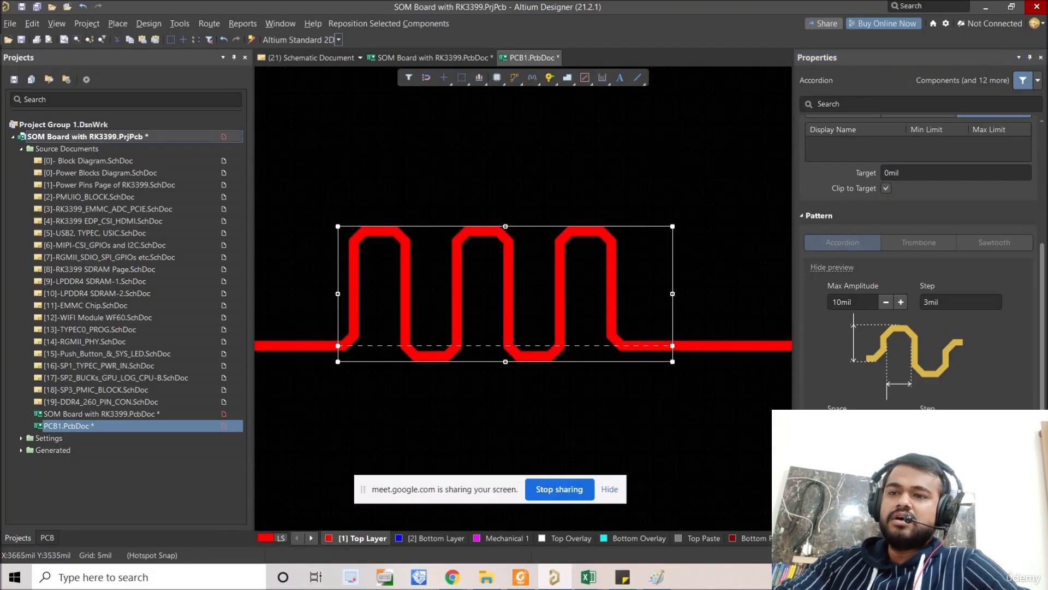
click(900, 481)
click(901, 481)
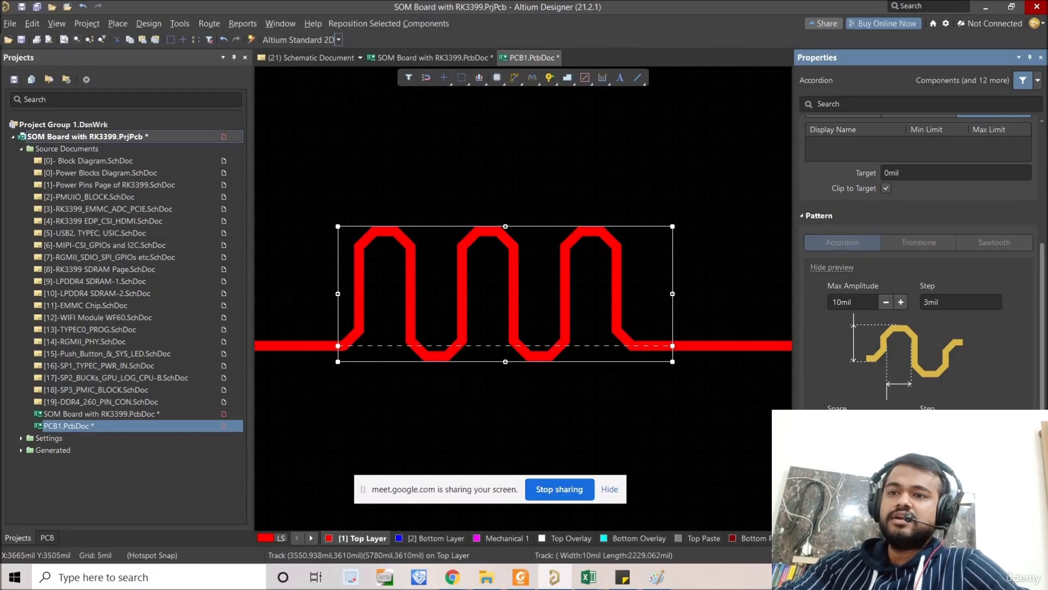
click(901, 480)
click(901, 481)
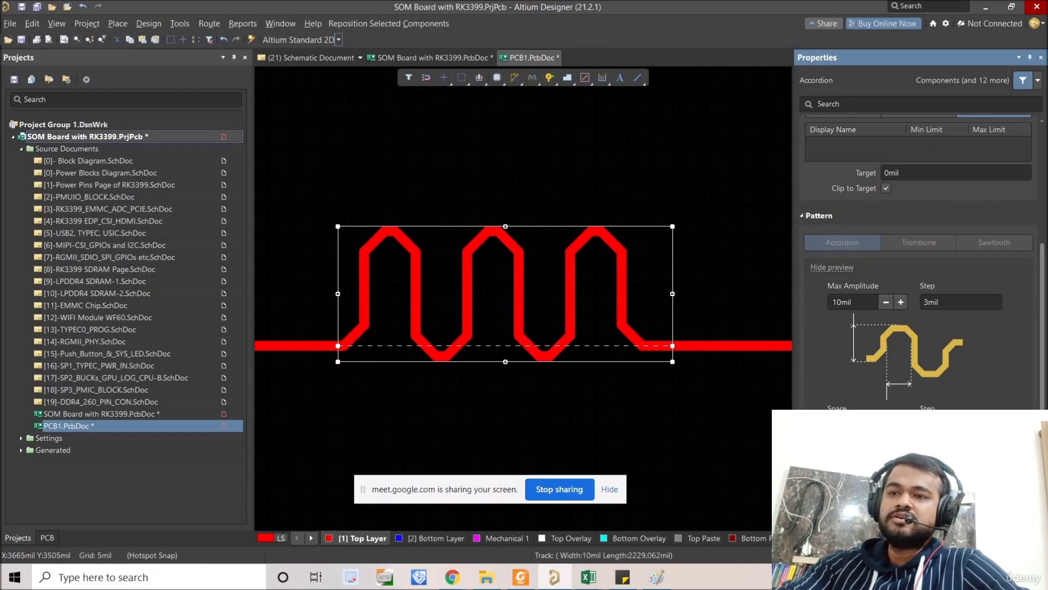
click(901, 480)
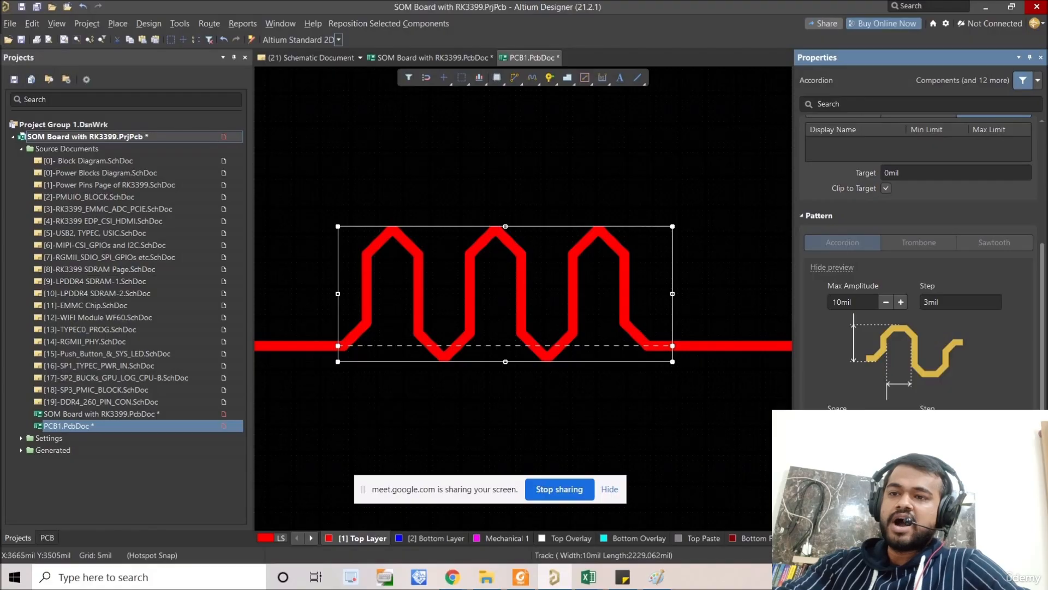
Step: Lower the accordion's corner miter in increments until the bends have flat tops with small chamfers
click(885, 481)
click(885, 480)
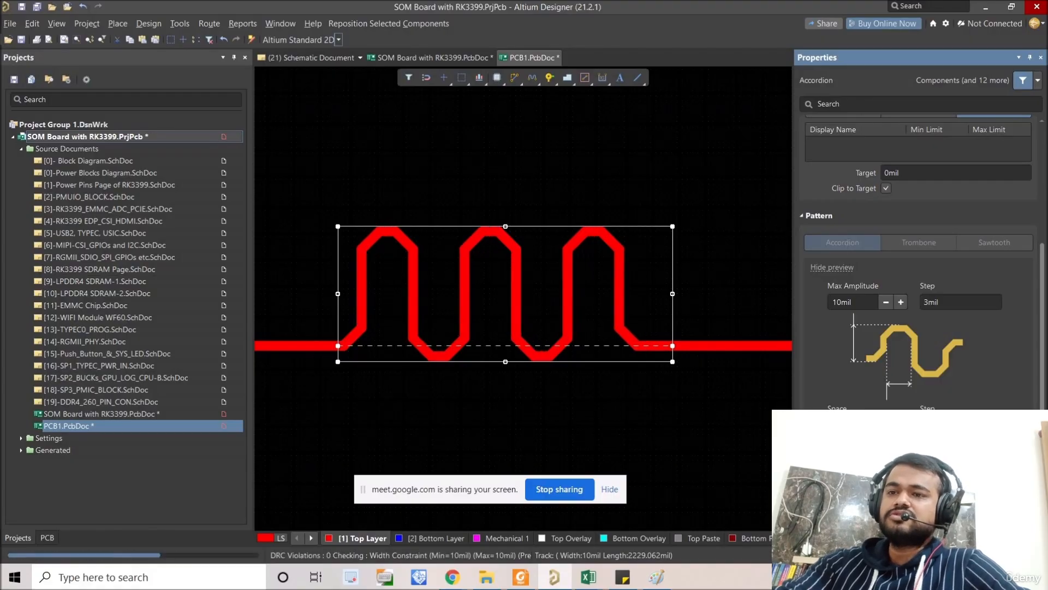
click(886, 480)
click(886, 481)
click(885, 480)
click(885, 480)
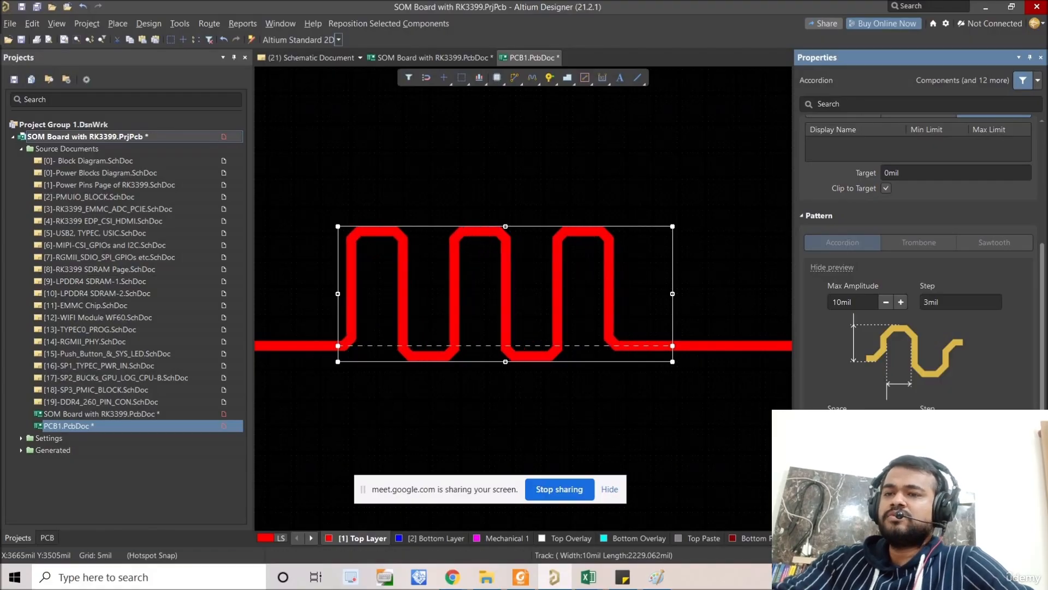
Step: Examine the finished accordion on the test track, checking its bend shape and its pattern settings
click(637, 413)
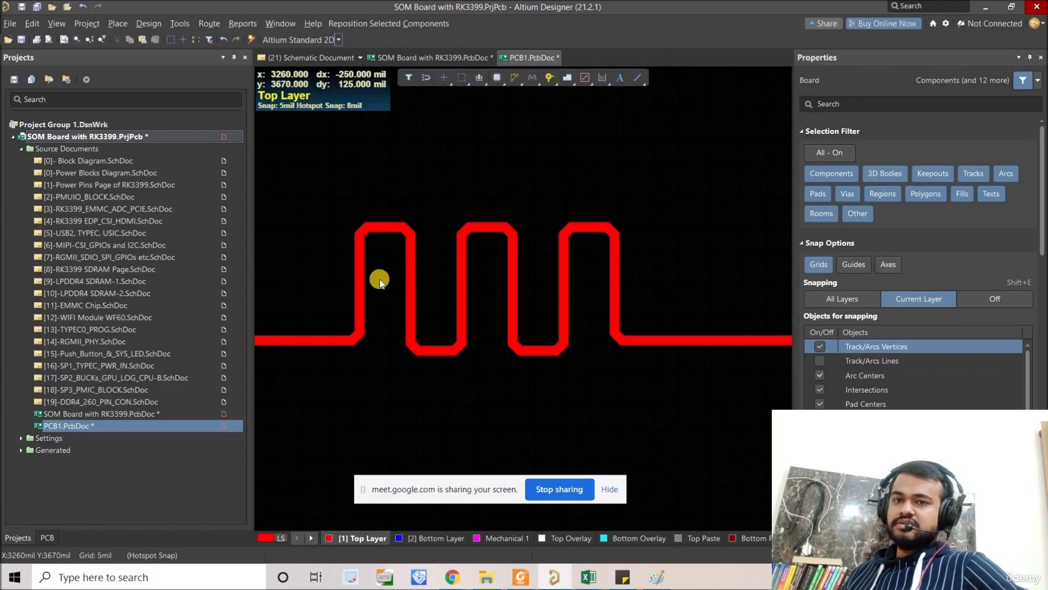
click(393, 311)
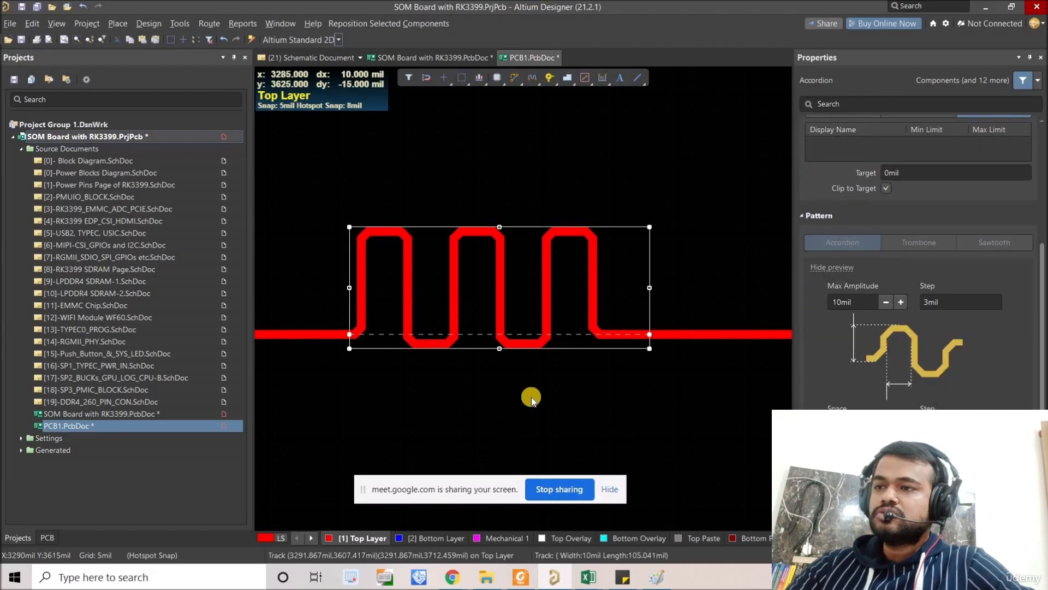
middle_drag(532, 399, 699, 436)
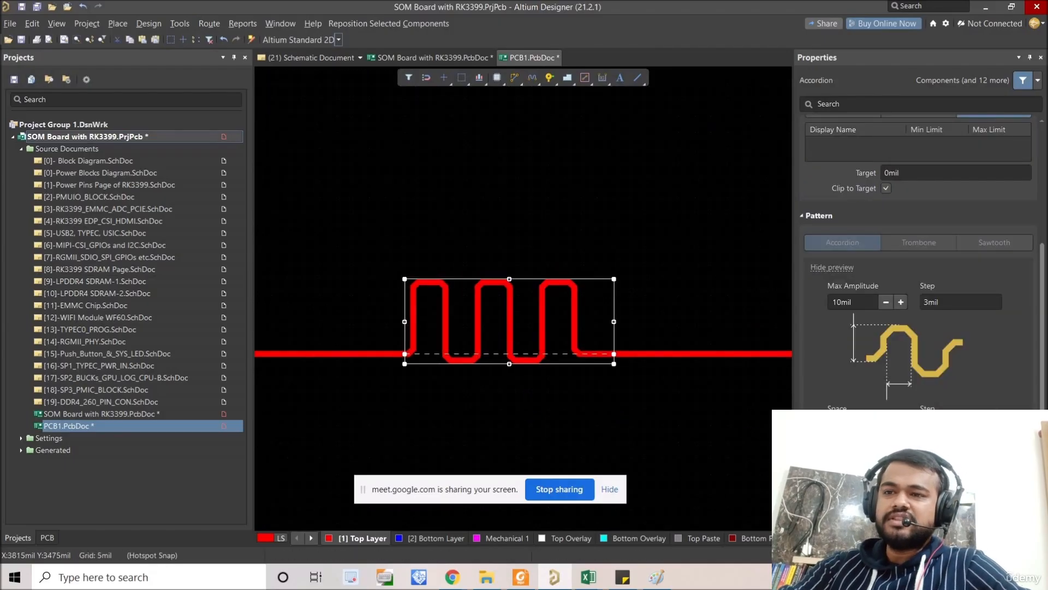
scroll(918, 272, up, 2)
scroll(919, 273, down, 2)
scroll(918, 273, up, 1)
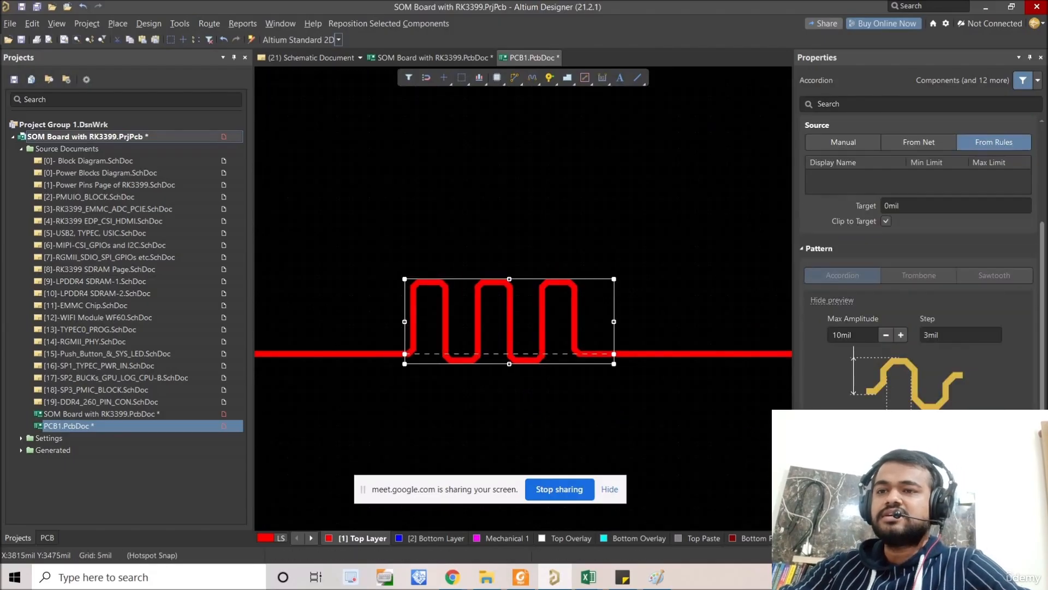
scroll(918, 273, down, 1)
right_drag(627, 405, 609, 406)
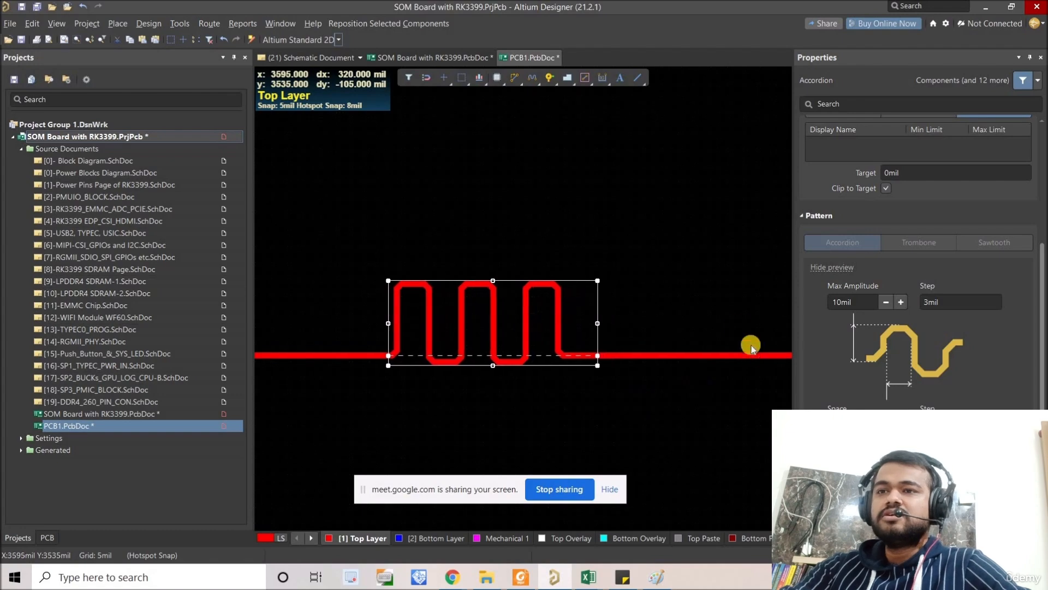
right_drag(567, 332, 573, 325)
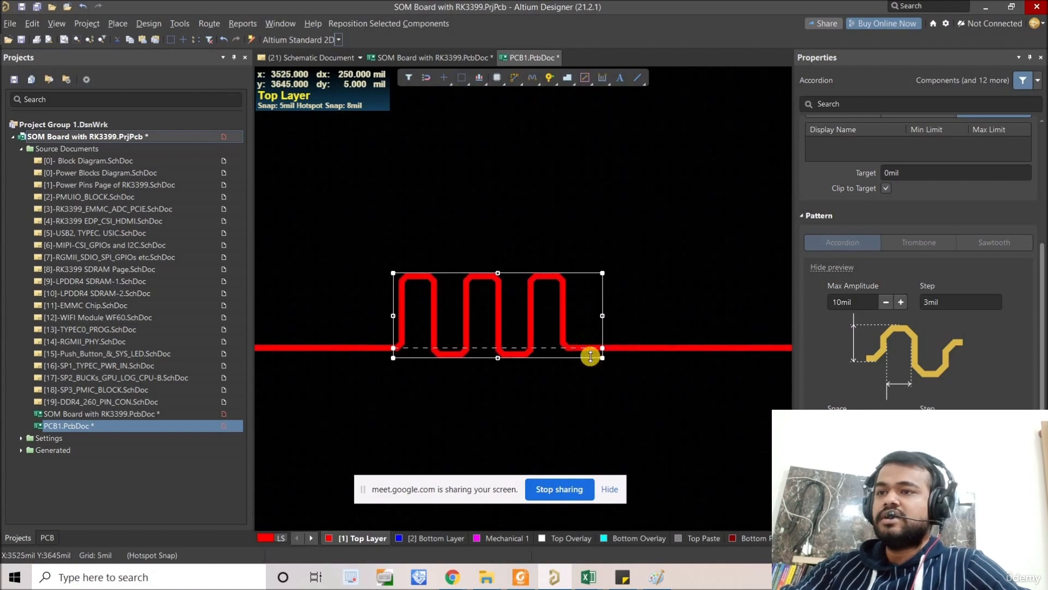
right_drag(577, 366, 549, 317)
ctrl+scroll(586, 376, down, 1)
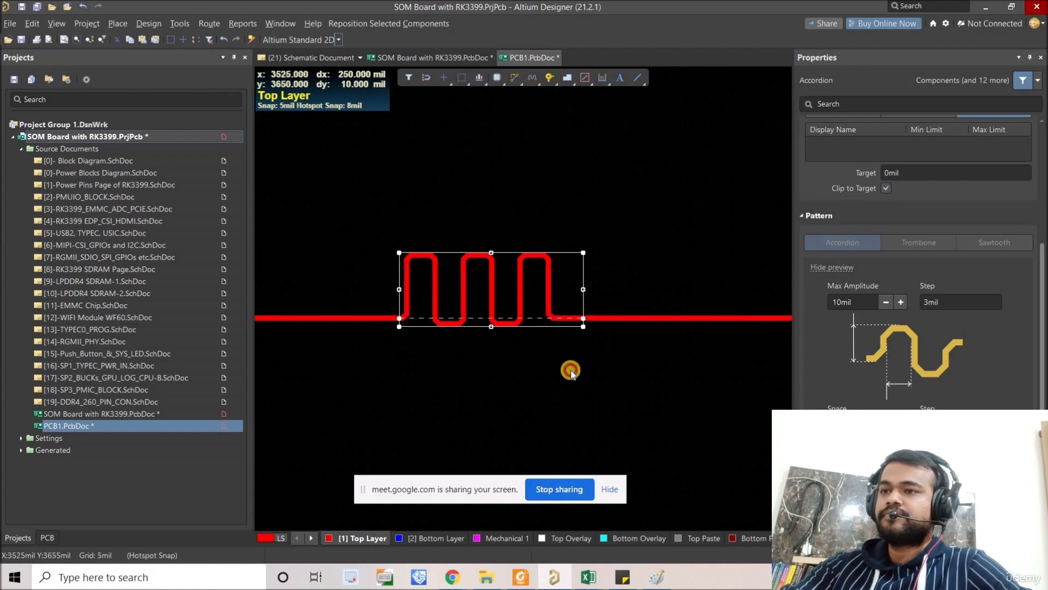
Step: Delete the accordion length-tuning pattern from the test track
click(569, 290)
click(569, 291)
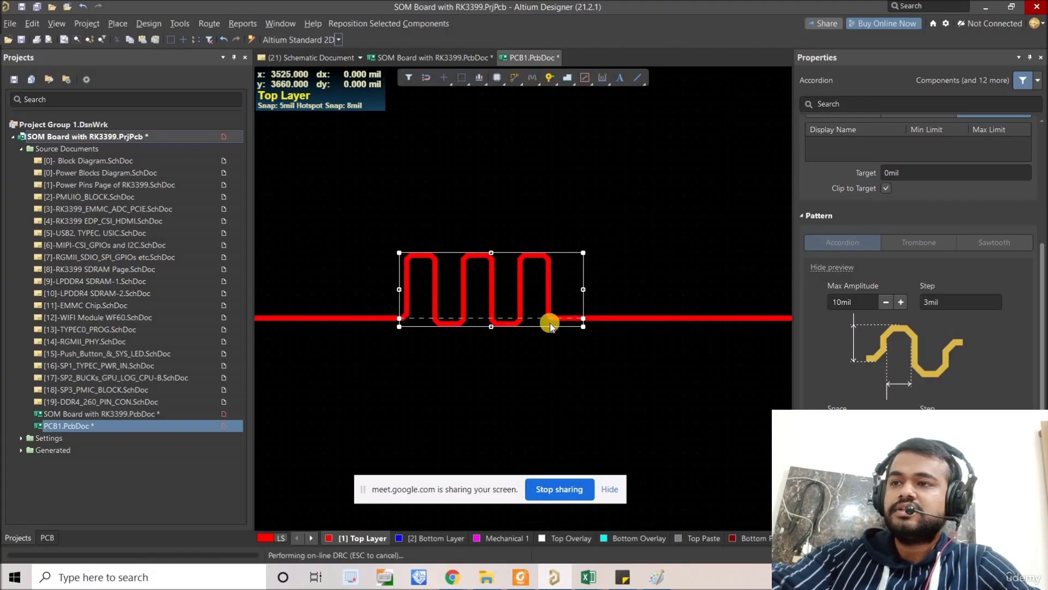
key(Delete)
right_drag(555, 304, 532, 271)
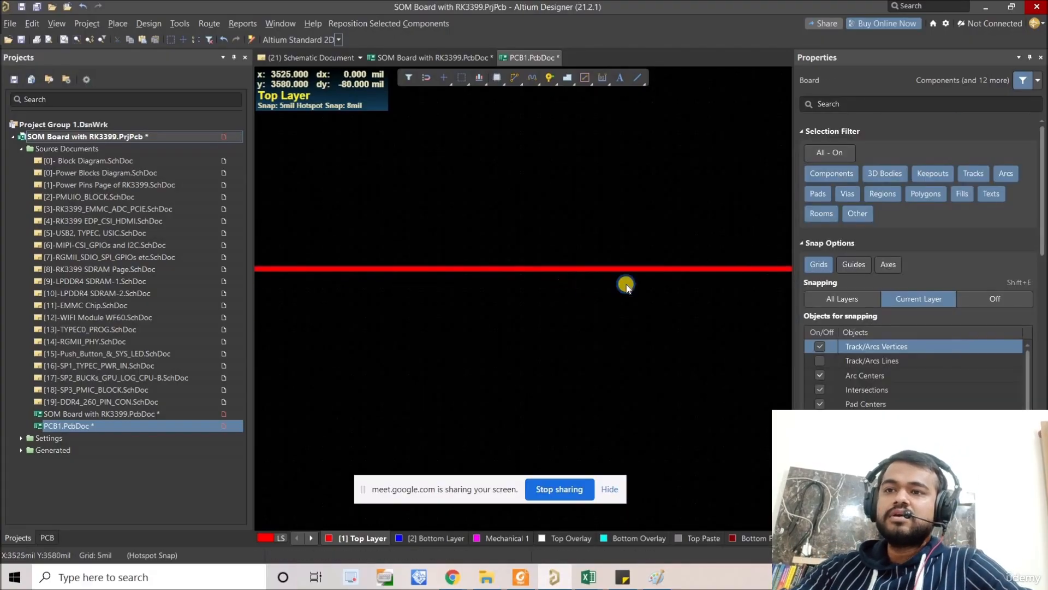
Step: Place a Rounded Trombone pattern about 780 mil long on the straight test track with Interactive Length Tuning
scroll(849, 391, down, 1)
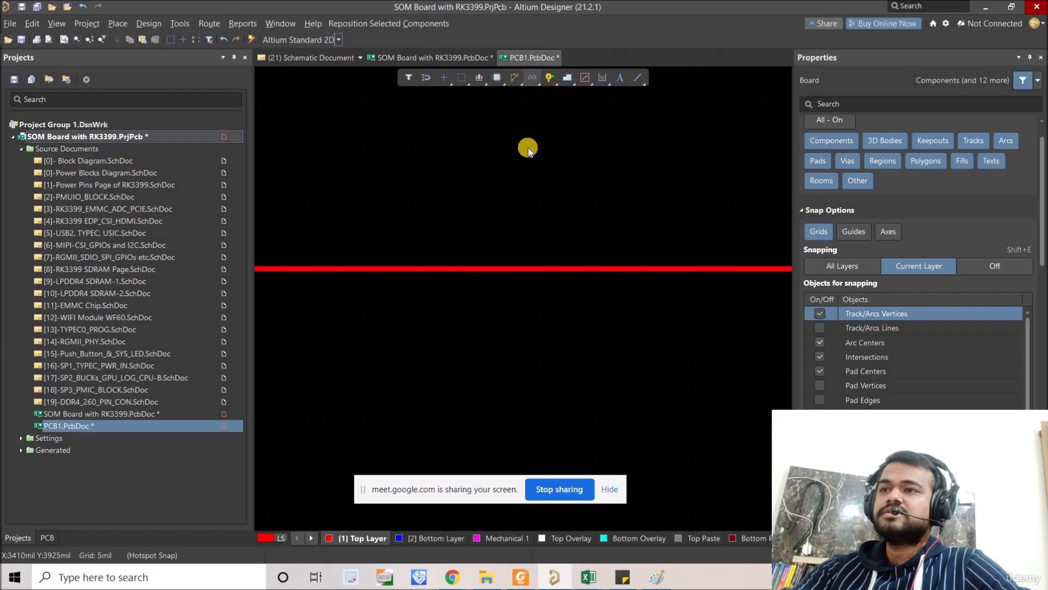
click(531, 77)
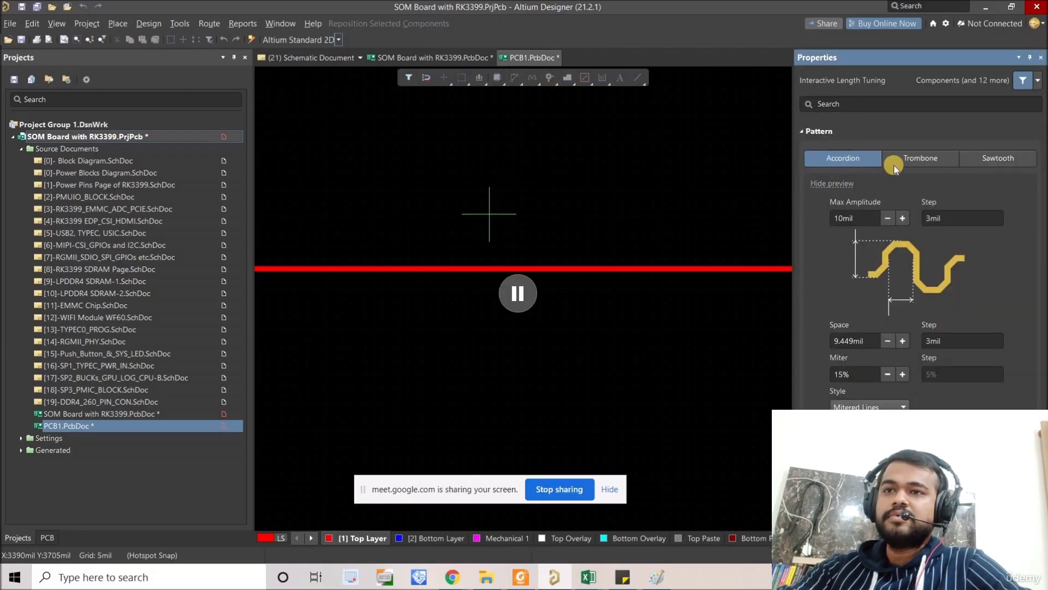
click(916, 160)
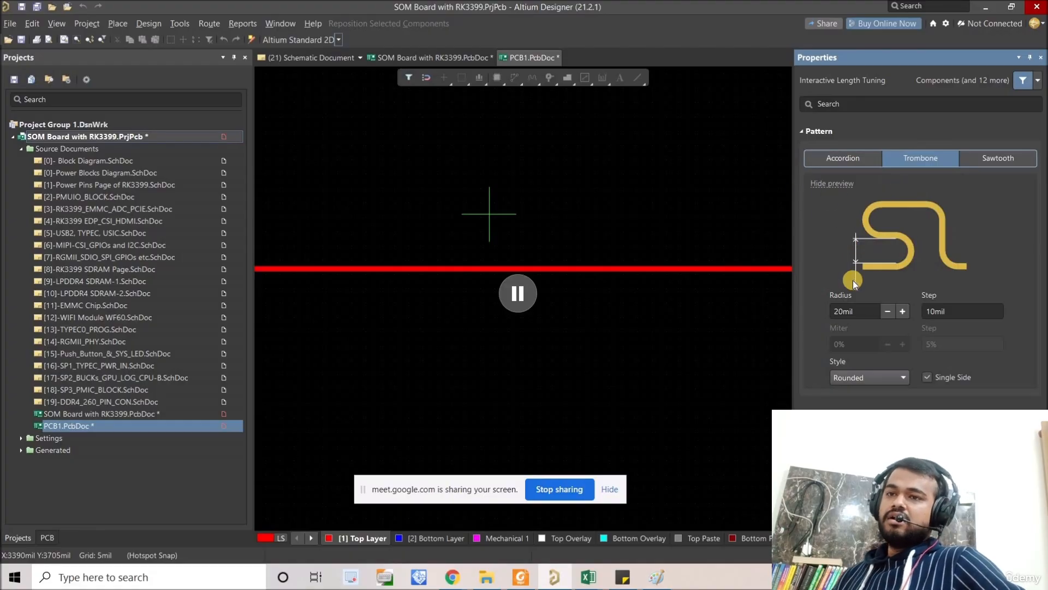
click(517, 296)
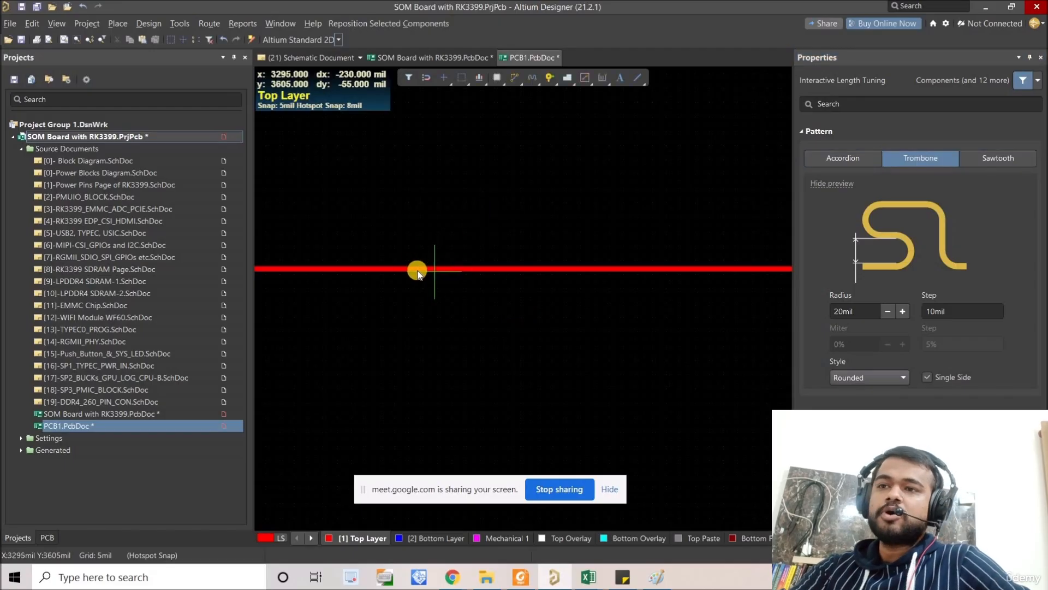
click(329, 269)
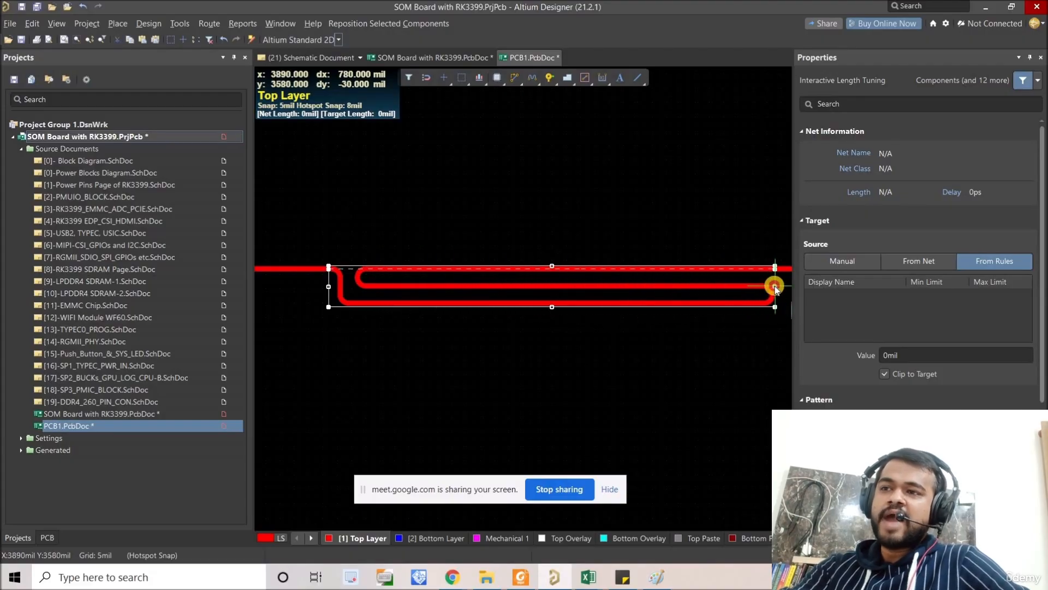
click(775, 287)
right_drag(757, 285, 650, 282)
right_click(685, 287)
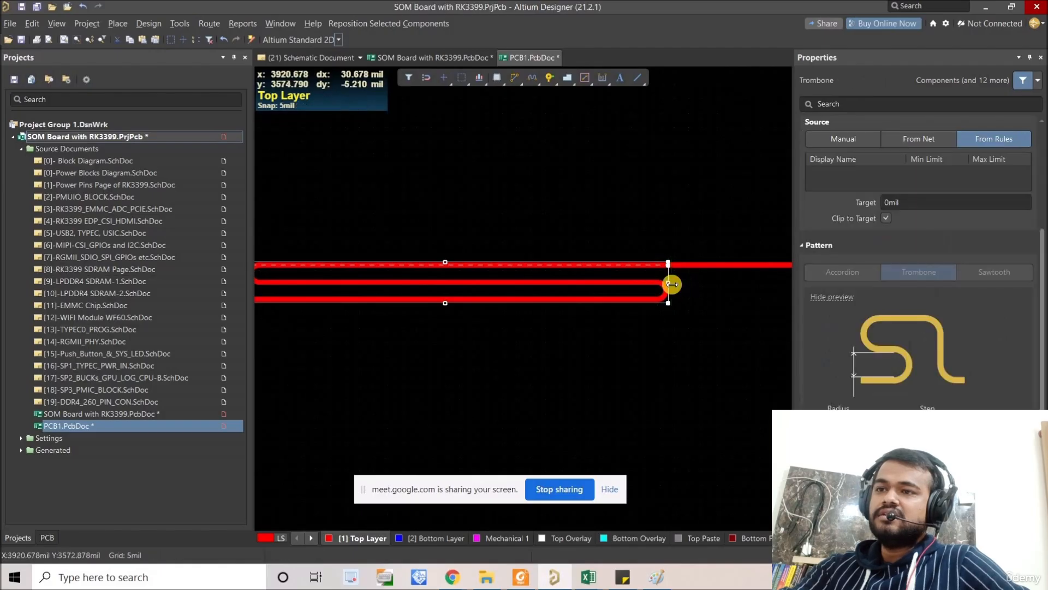
Step: Lengthen the trombone by stretching its end further along the track, and inspect its rounded folds
ctrl+scroll(672, 284, down, 1)
drag(672, 284, 725, 289)
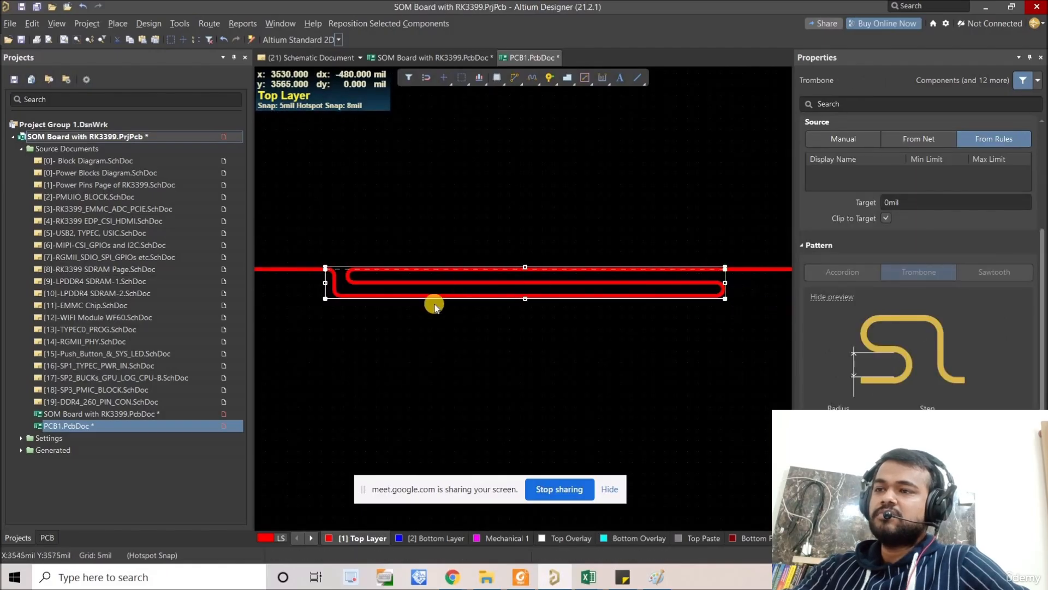
ctrl+scroll(370, 276, up, 4)
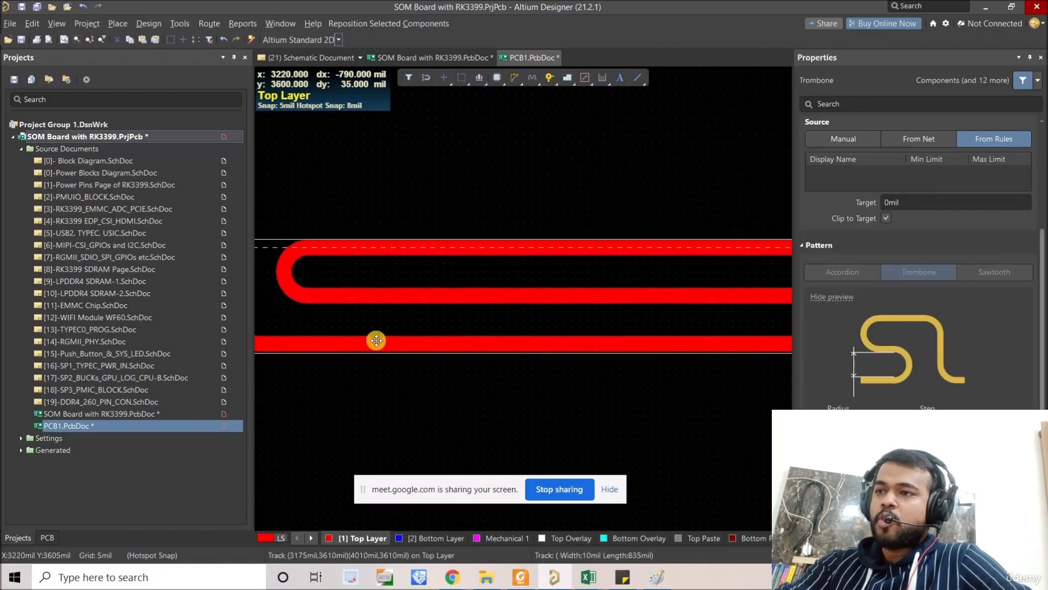
ctrl+scroll(375, 298, down, 3)
ctrl+scroll(588, 282, up, 2)
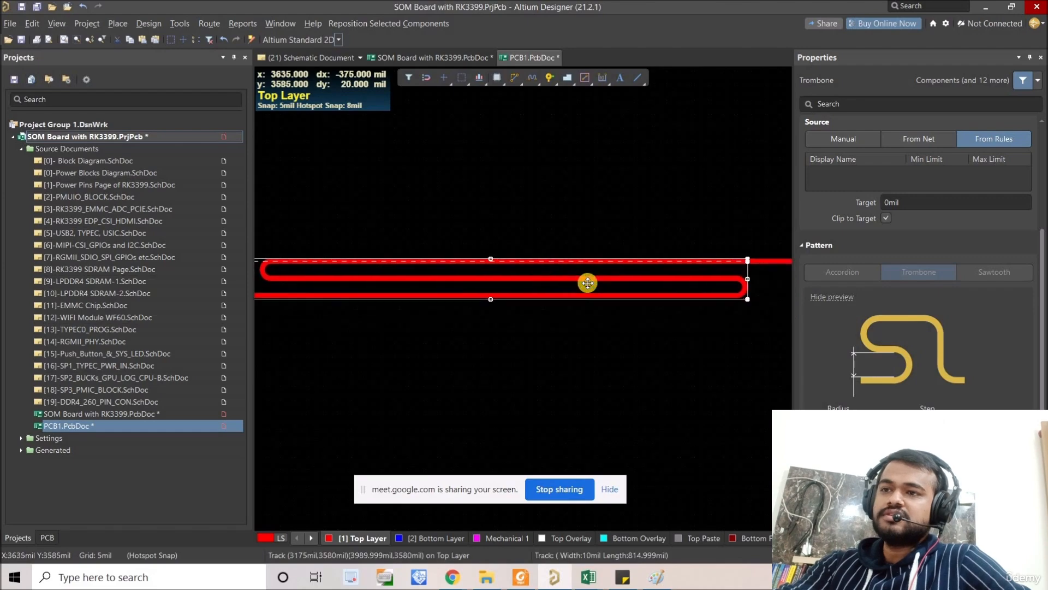
ctrl+scroll(587, 282, down, 1)
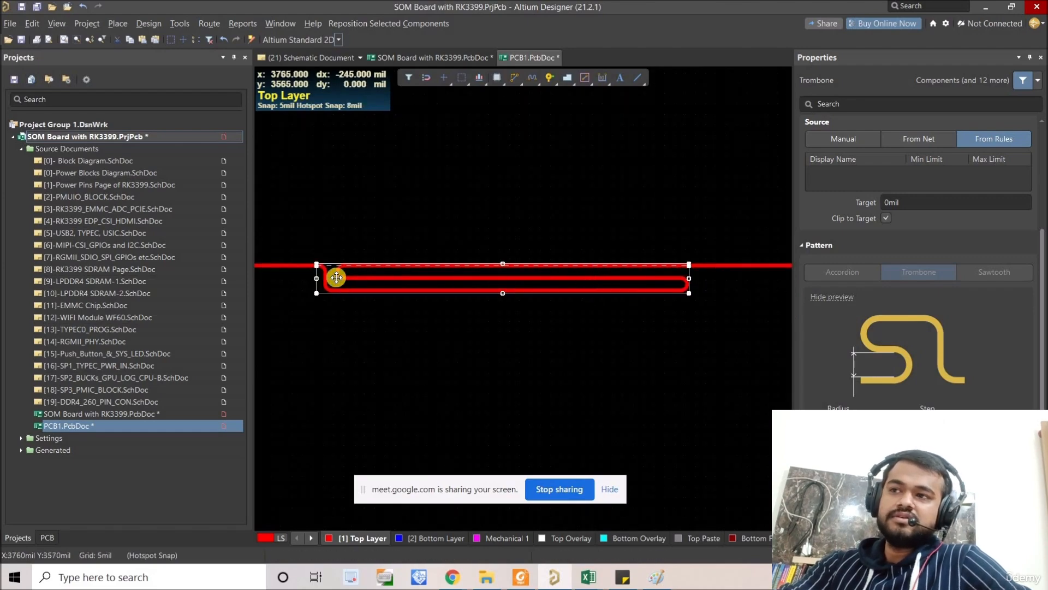
Step: Examine the trombone's parallel runs and its outline on the track, with and without the pattern selected
click(359, 266)
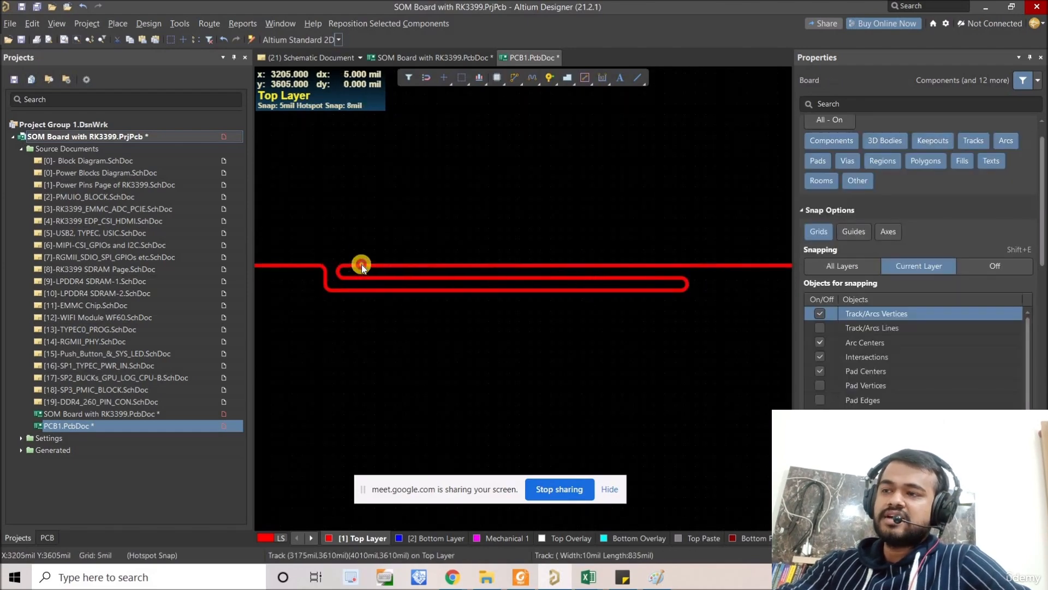
click(362, 265)
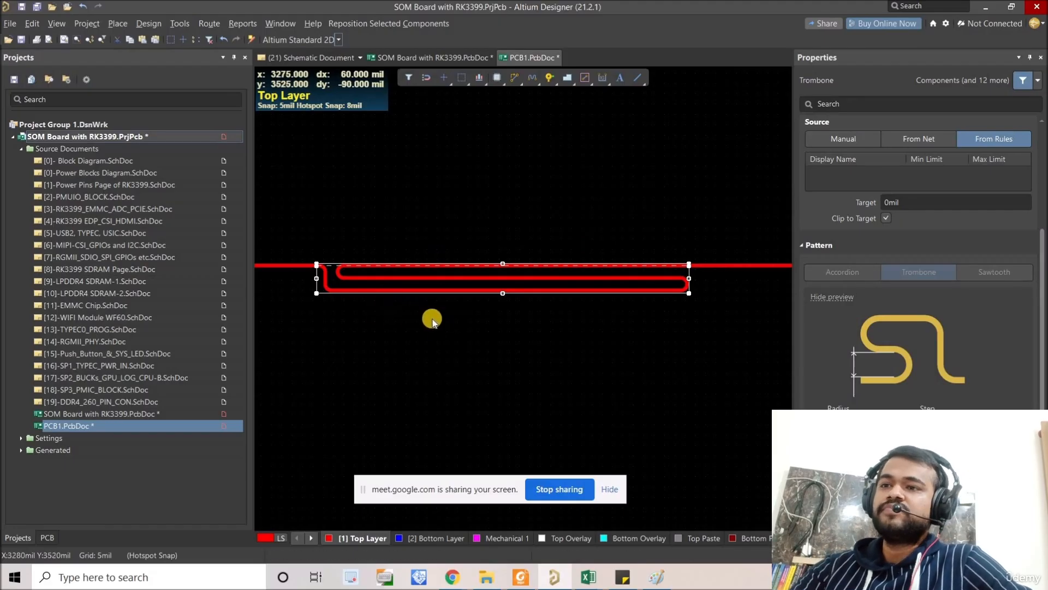
right_drag(435, 328, 437, 330)
ctrl+scroll(437, 329, down, 1)
click(489, 307)
click(491, 298)
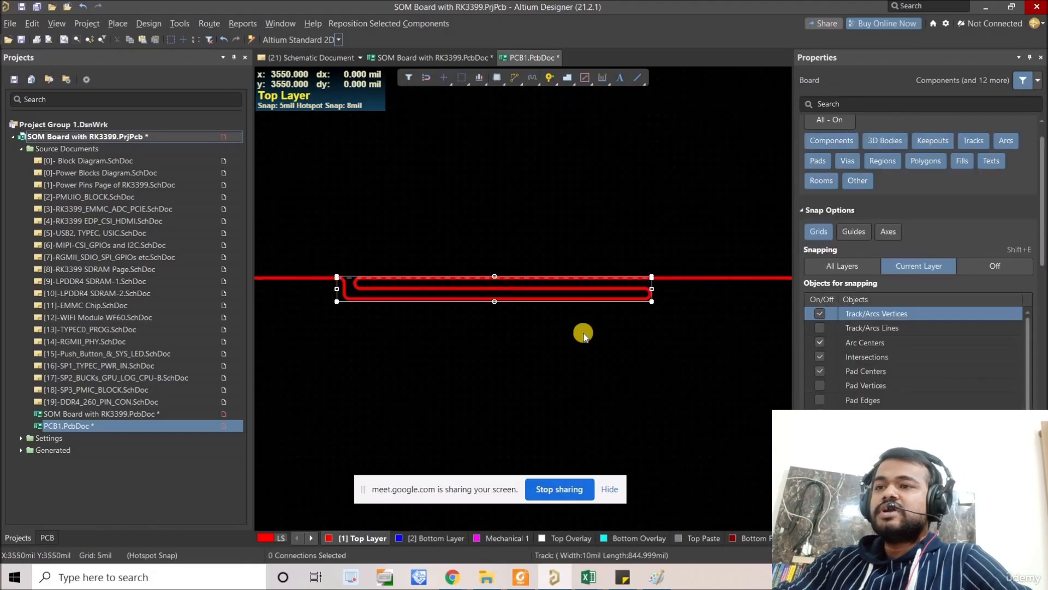
right_drag(637, 334, 621, 338)
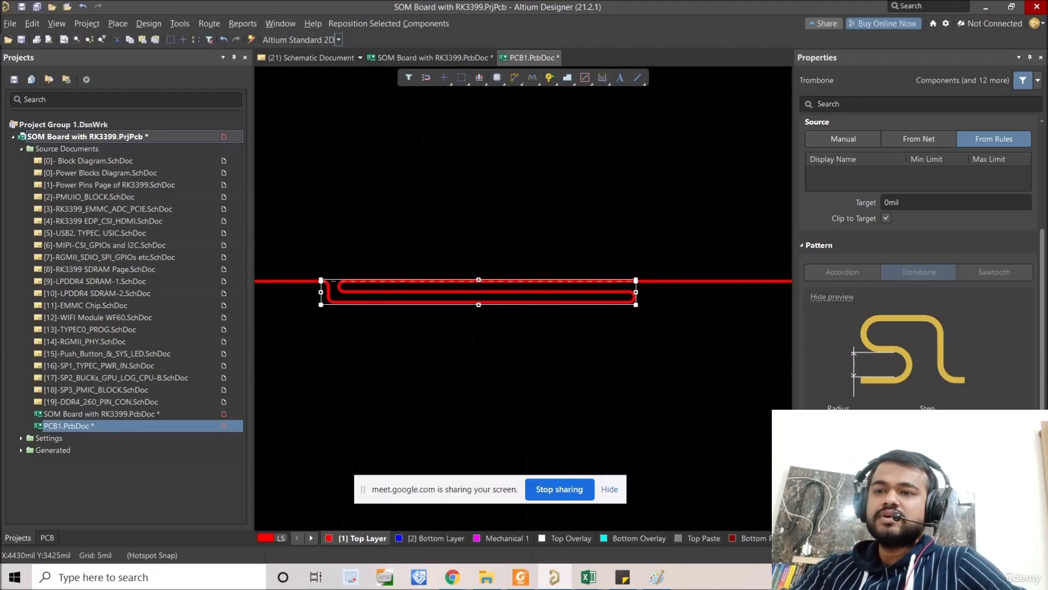
click(1042, 322)
click(617, 374)
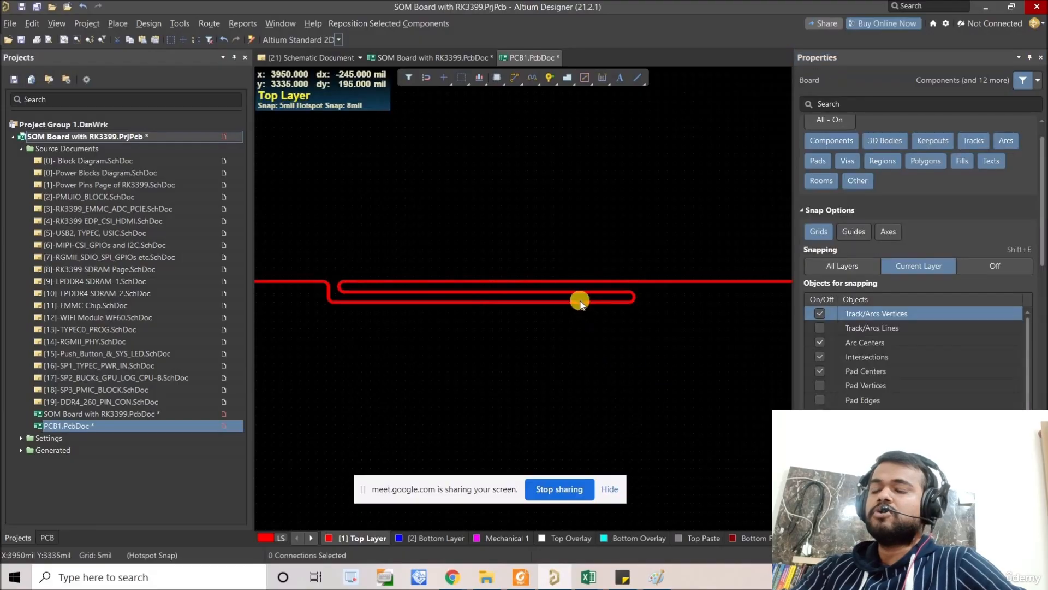
Step: Increase the selected trombone's radius, and extend its boundary downward by about 250 mil to fit several folds
click(579, 300)
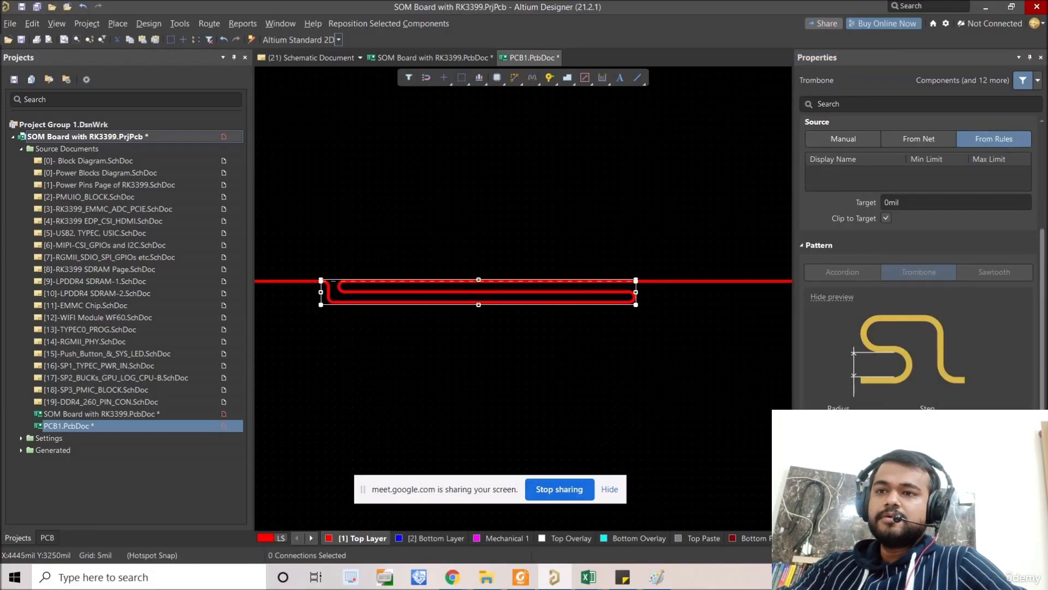
click(902, 420)
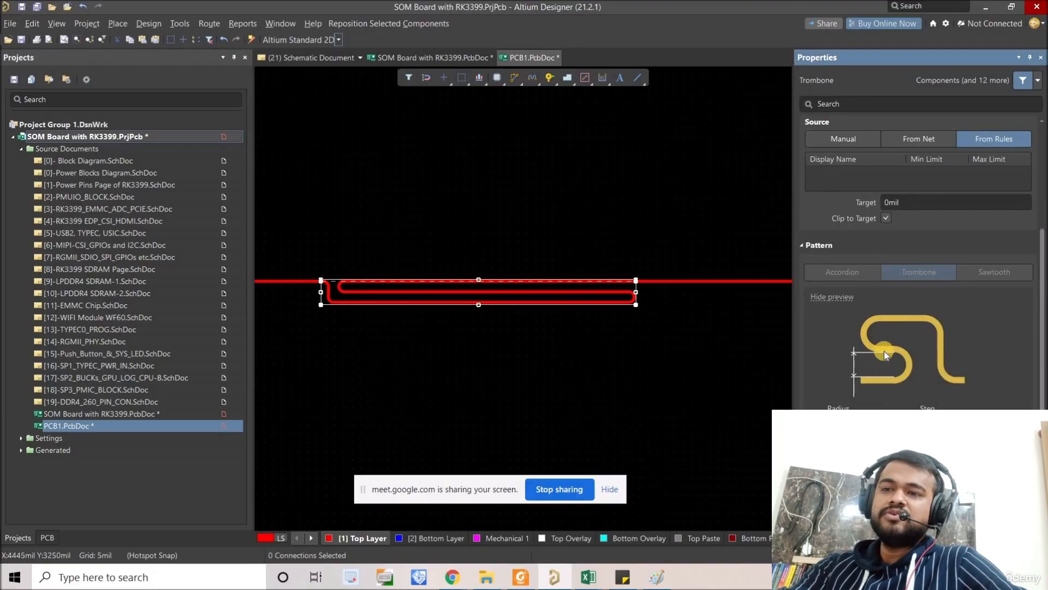
key(Return)
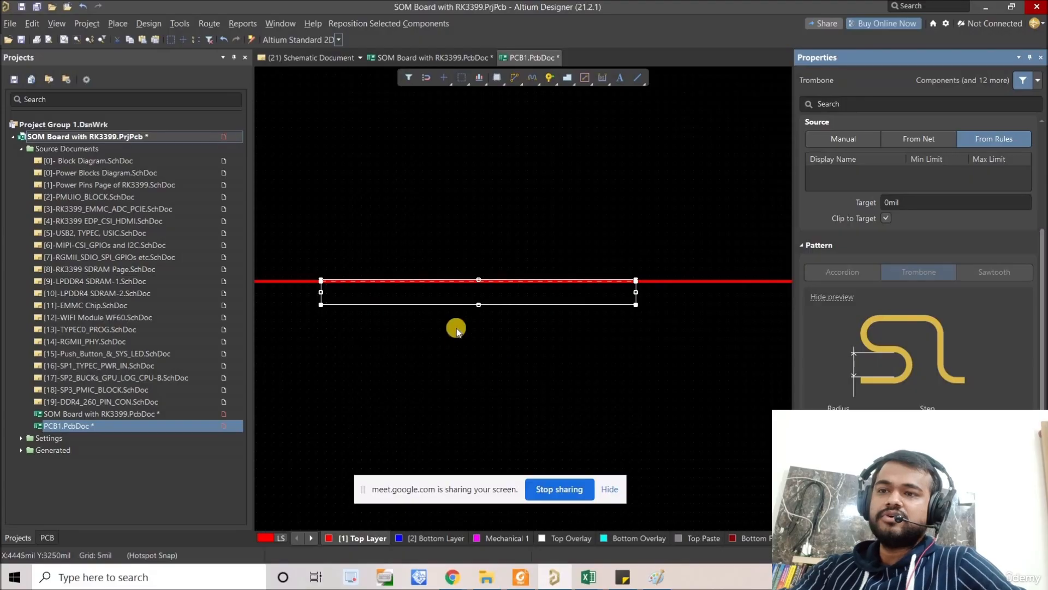
drag(478, 305, 479, 390)
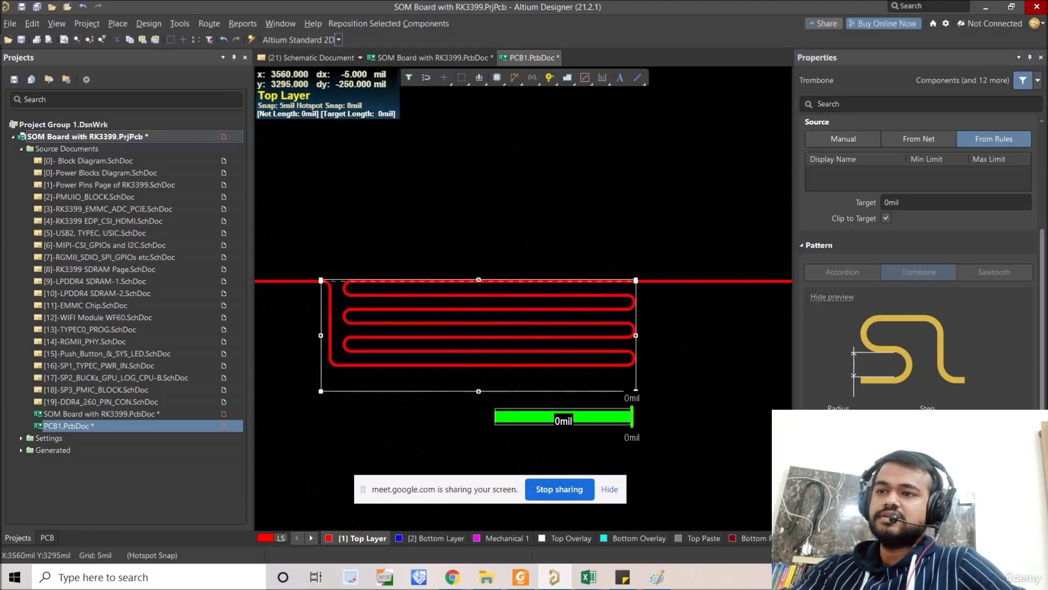
Step: Raise the trombone's radius in increments until a single wide fold remains, and reduce it again to tight folds
click(902, 420)
click(902, 421)
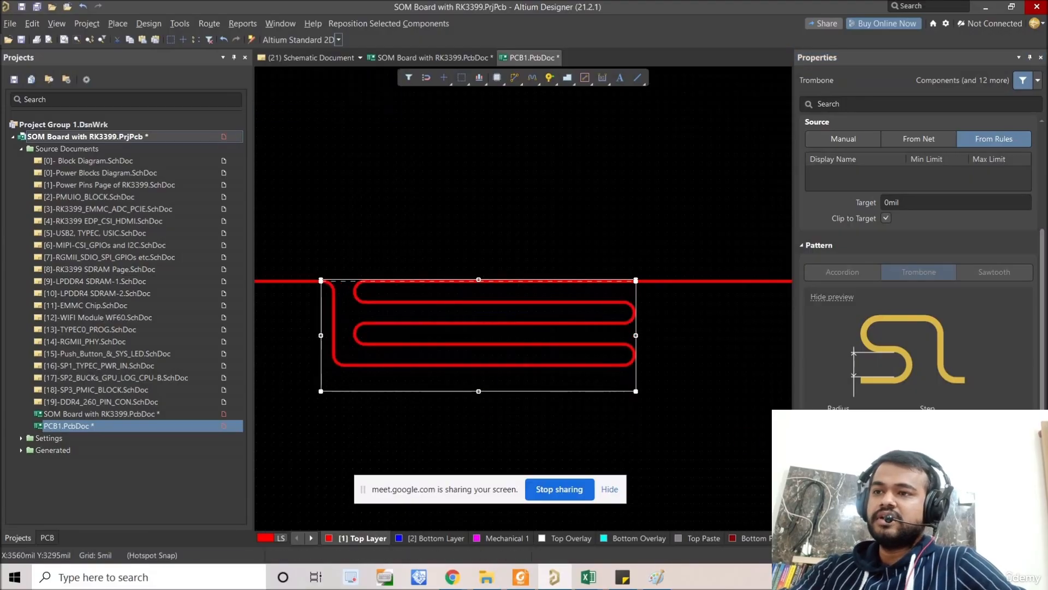
click(902, 420)
click(902, 420)
click(902, 420)
click(902, 426)
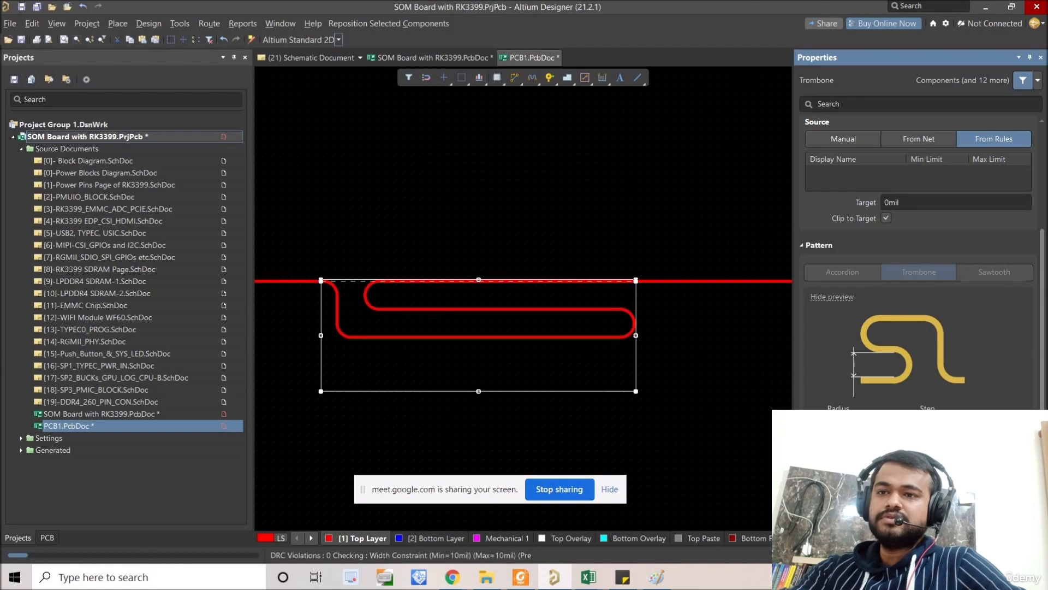
click(902, 425)
click(902, 425)
click(901, 425)
click(902, 425)
Step: Change the trombone's style to Mitered Lines, raise its miter in increments, and switch the style to Mitered Arcs
scroll(918, 246, up, 2)
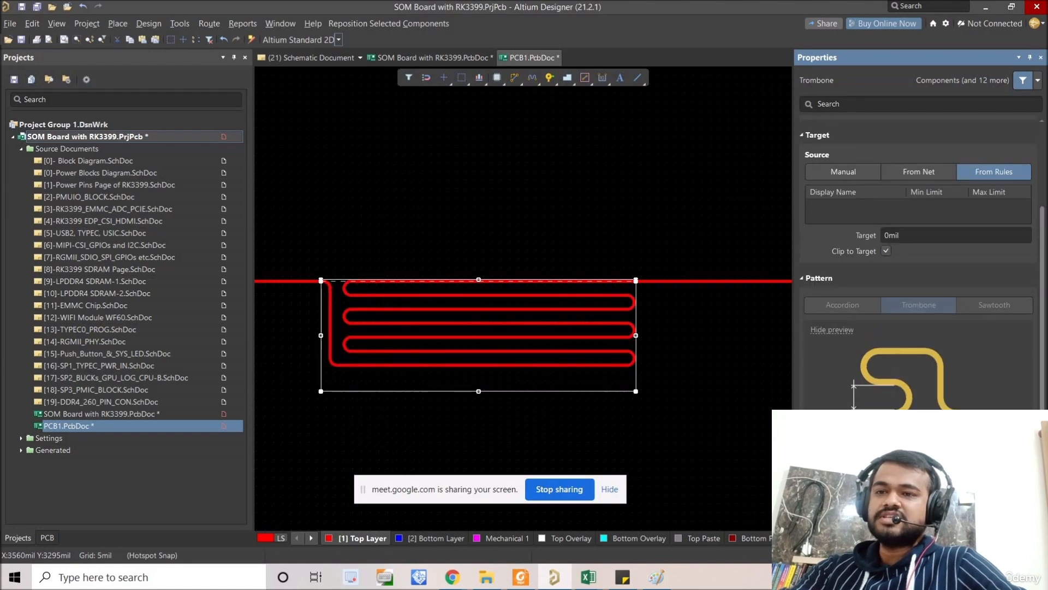
scroll(917, 246, down, 2)
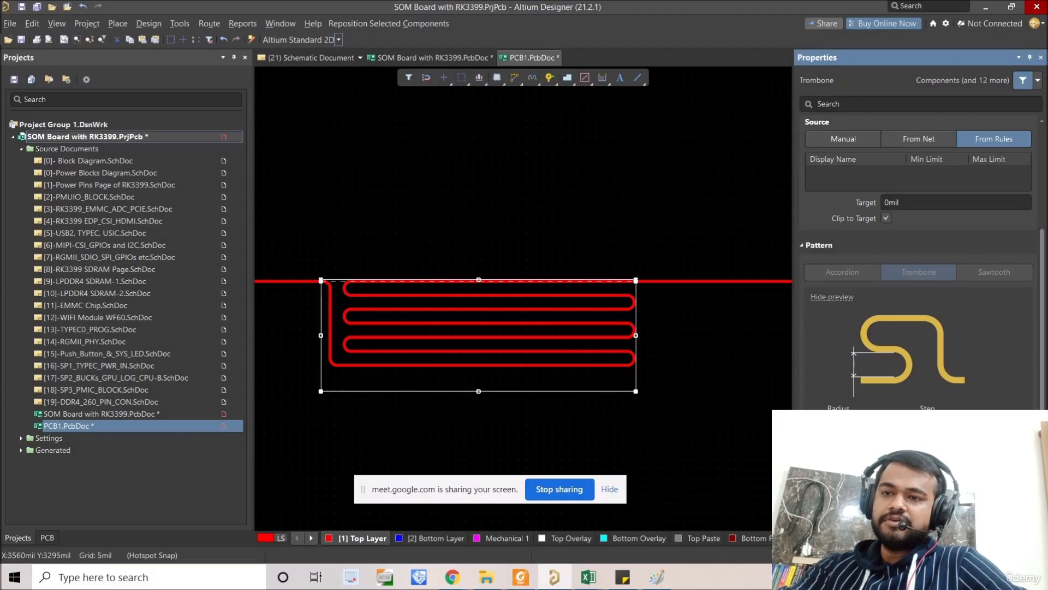
click(901, 426)
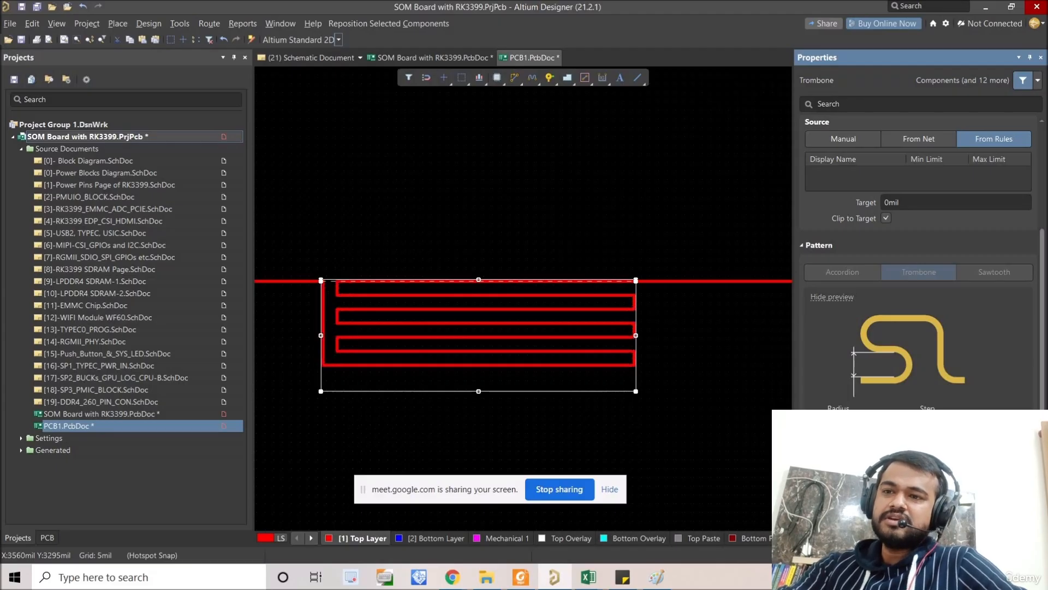
ctrl+scroll(513, 357, up, 2)
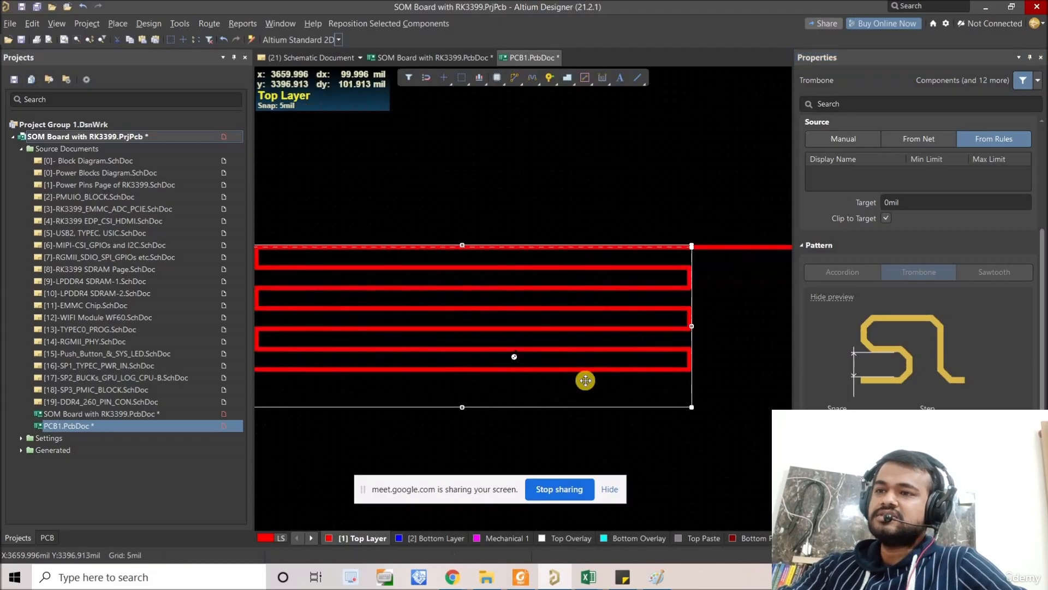
ctrl+scroll(513, 357, down, 2)
click(902, 426)
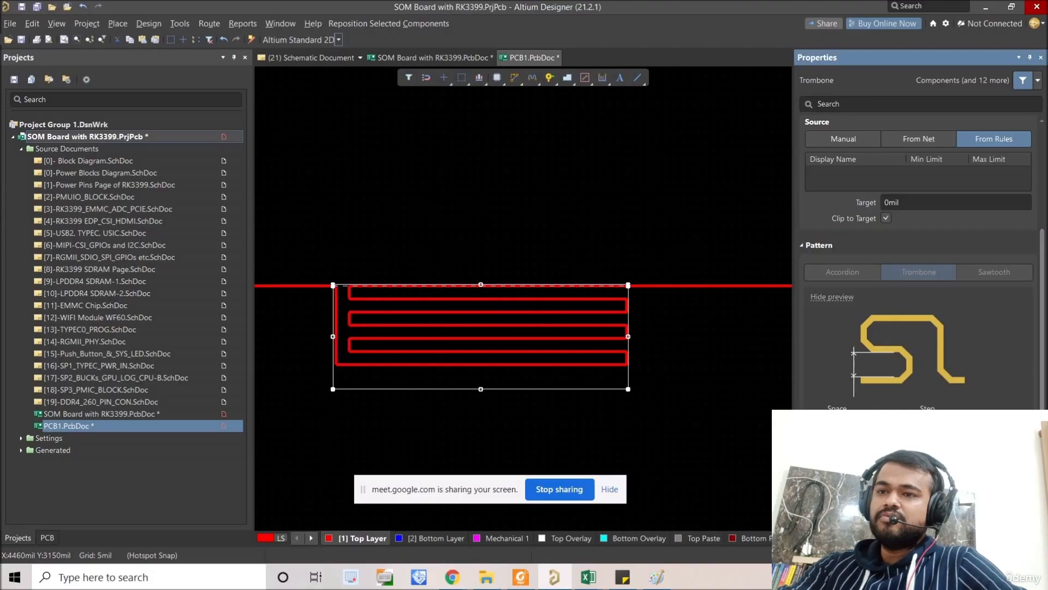
click(902, 425)
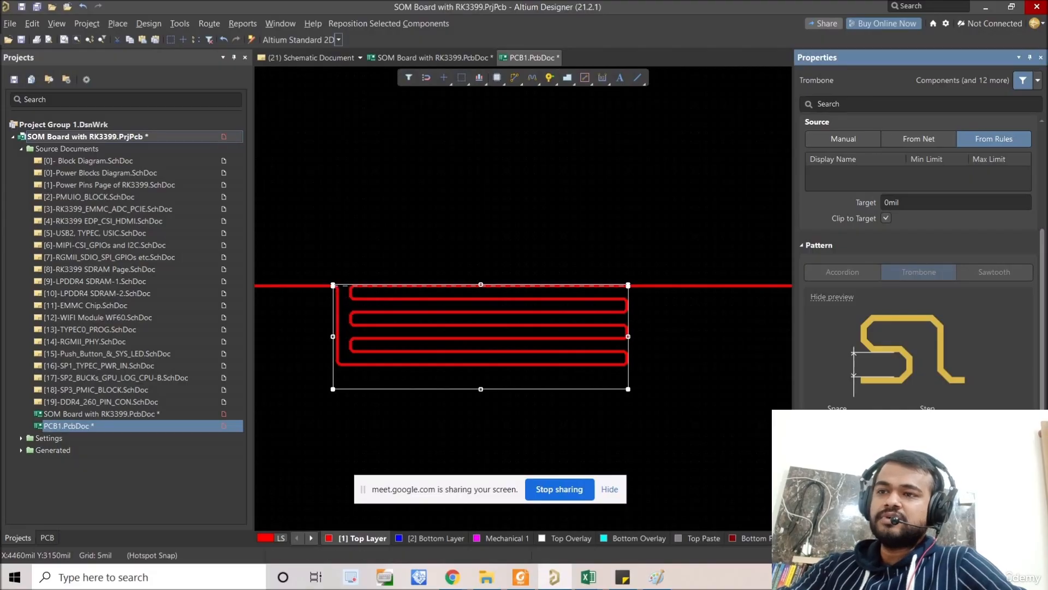
click(902, 425)
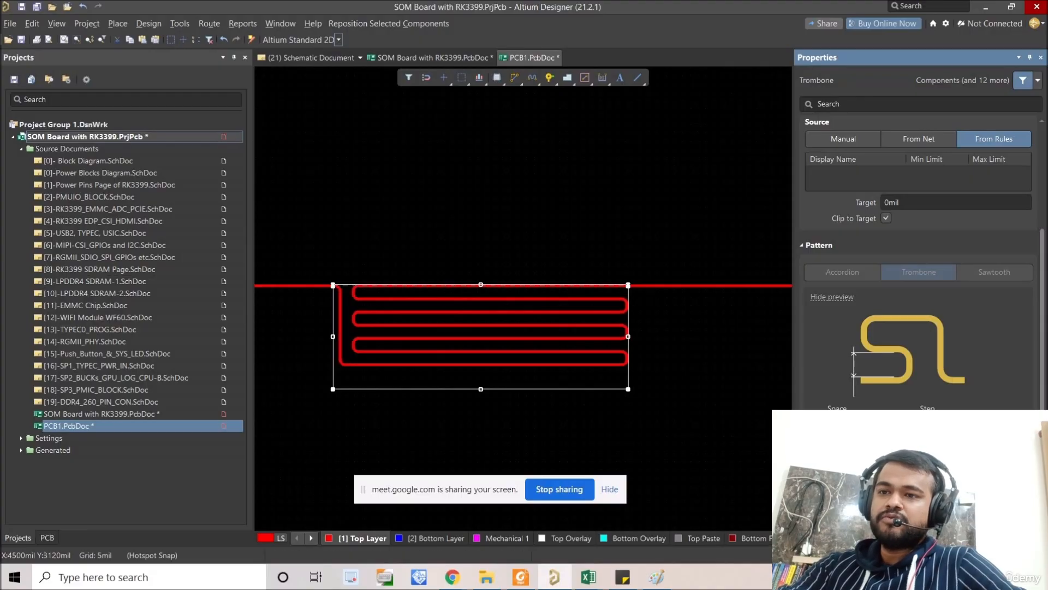
Step: Deselect the trombone to inspect its folds, and delete the pattern so the track is straight again
click(704, 427)
click(624, 361)
right_drag(652, 363, 644, 323)
ctrl+scroll(668, 359, down, 1)
click(669, 469)
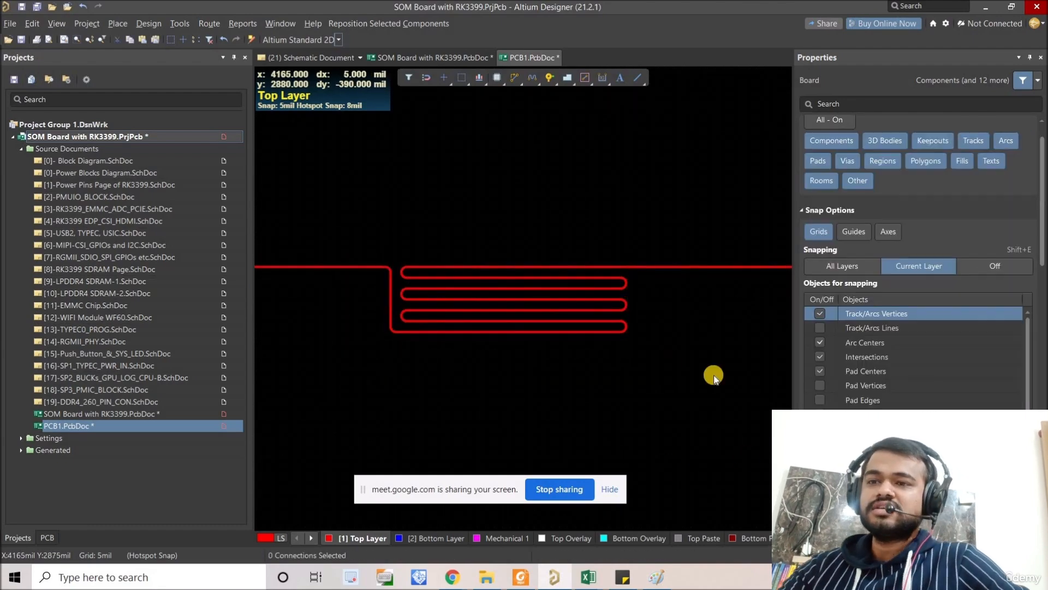
click(613, 359)
scroll(612, 359, up, 1)
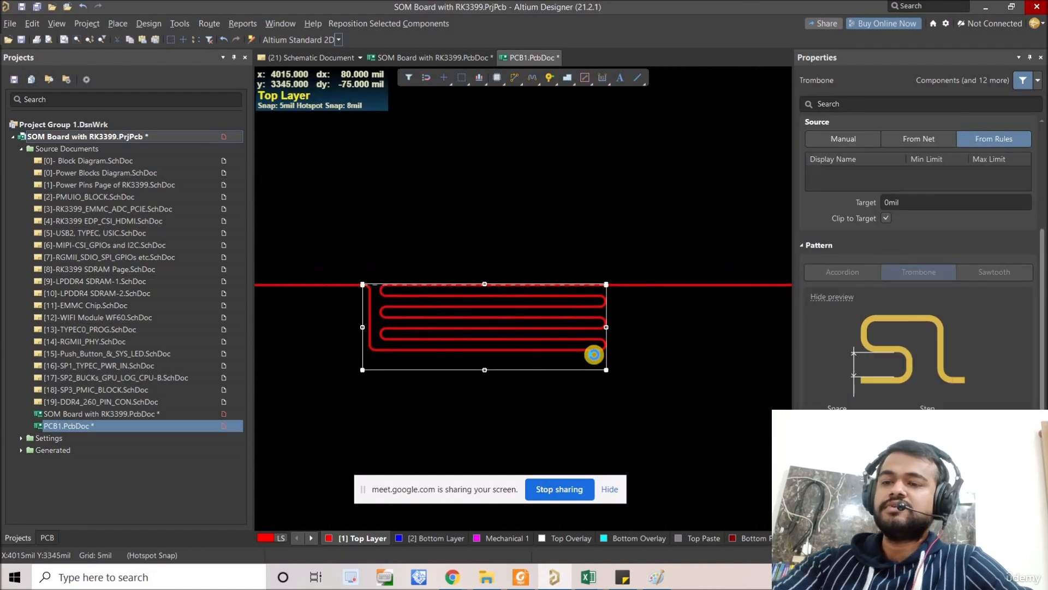
key(Delete)
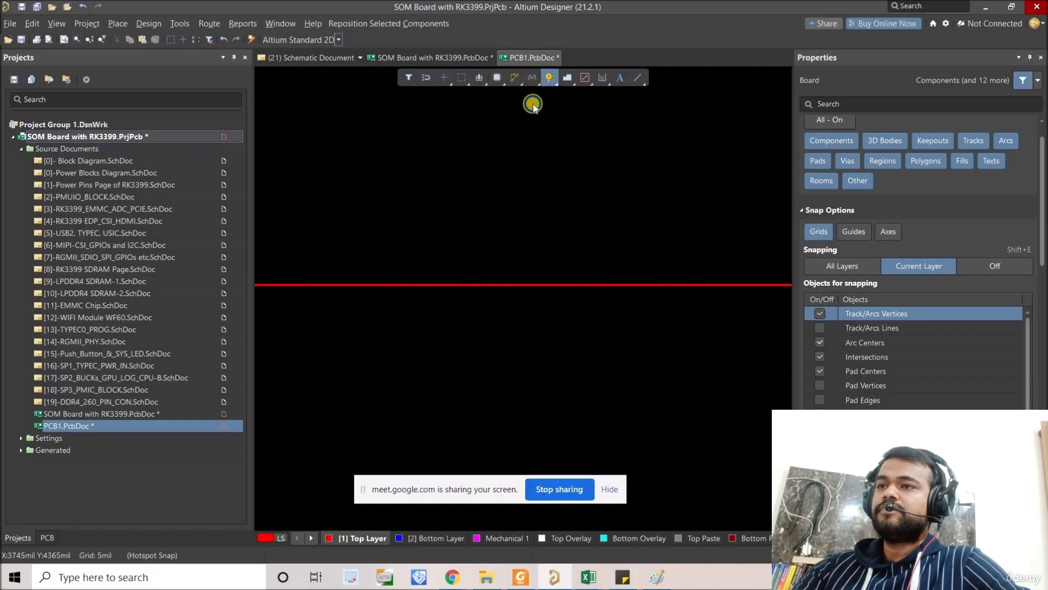
Step: Try placing a short trombone on the straight track with Interactive Length Tuning, and undo the placement
click(533, 81)
key(Escape)
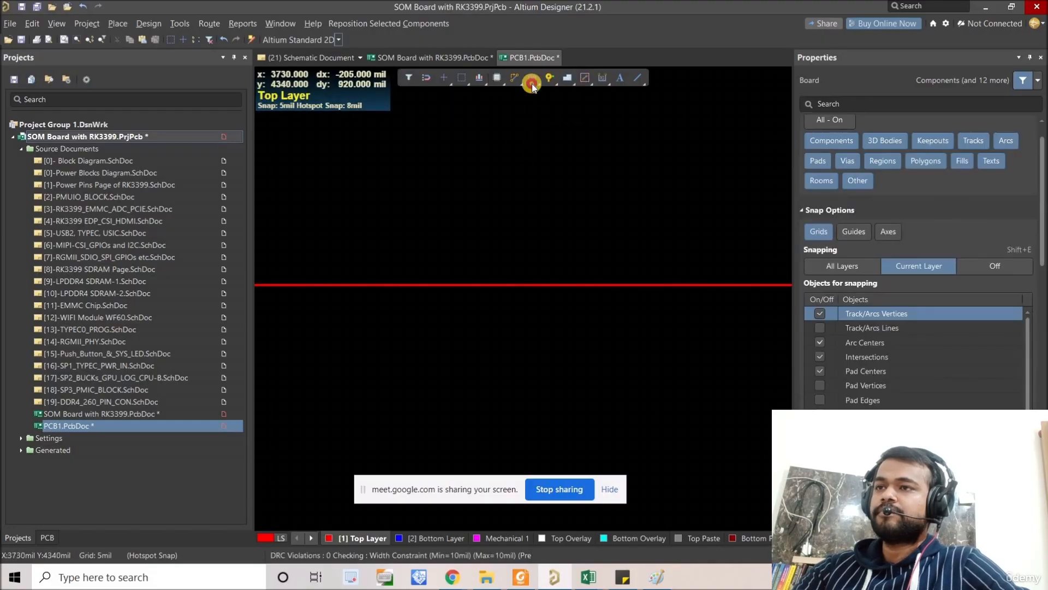
click(531, 84)
click(453, 285)
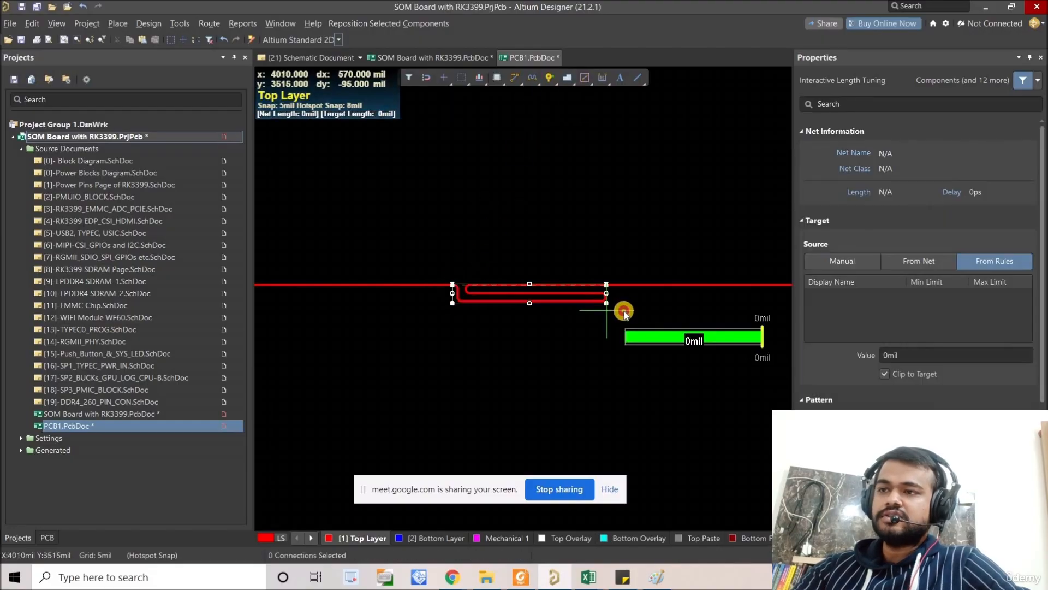
click(624, 310)
right_click(620, 323)
key(ctrl+z)
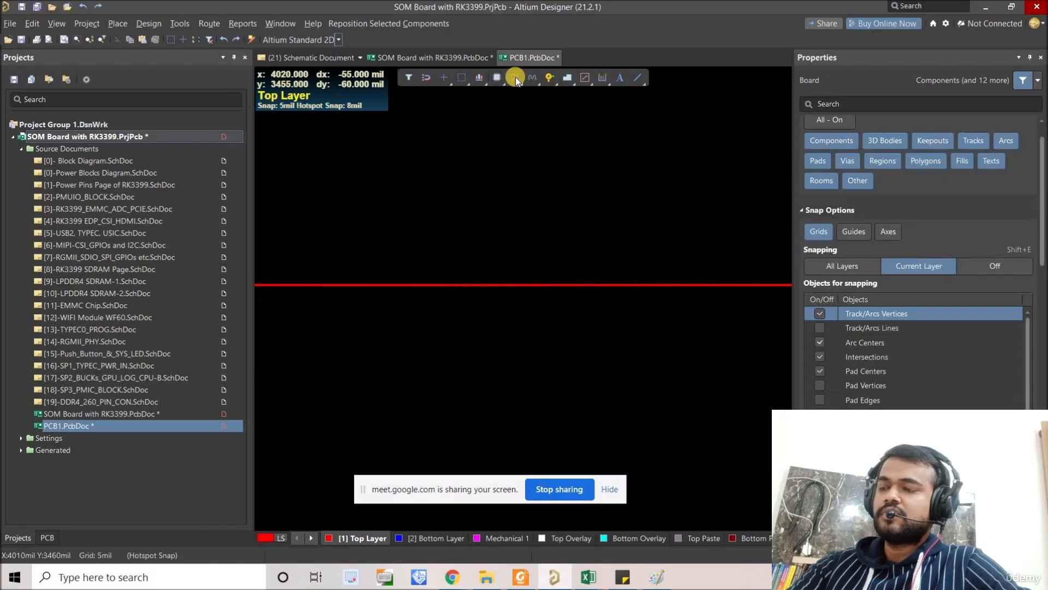
Step: Start Interactive Length Tuning, choose the Accordion pattern, and preview its Mitered Arcs, Rounded and Mitered Lines styles
click(528, 80)
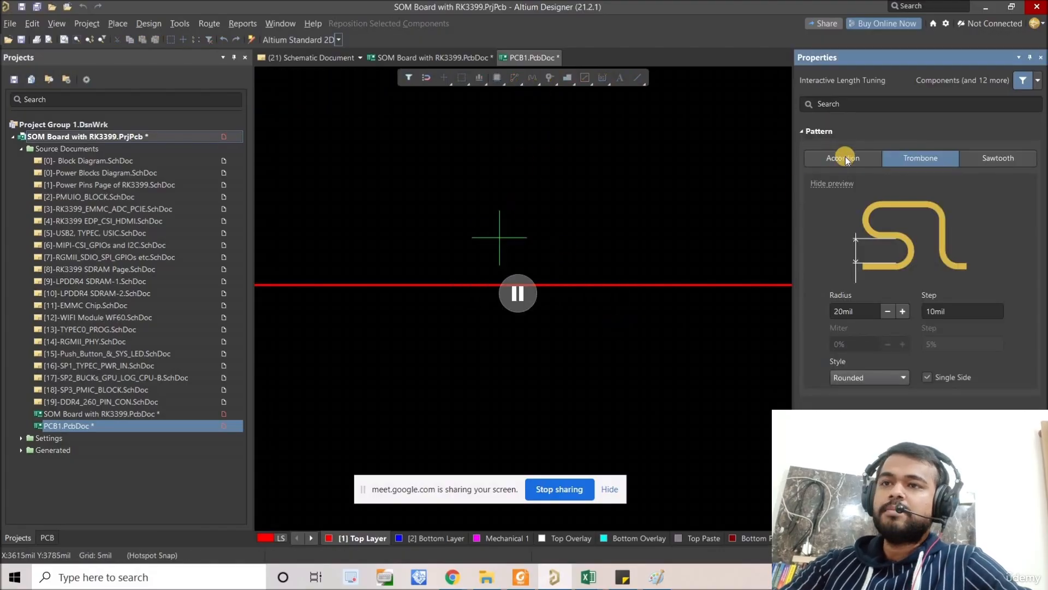
click(843, 157)
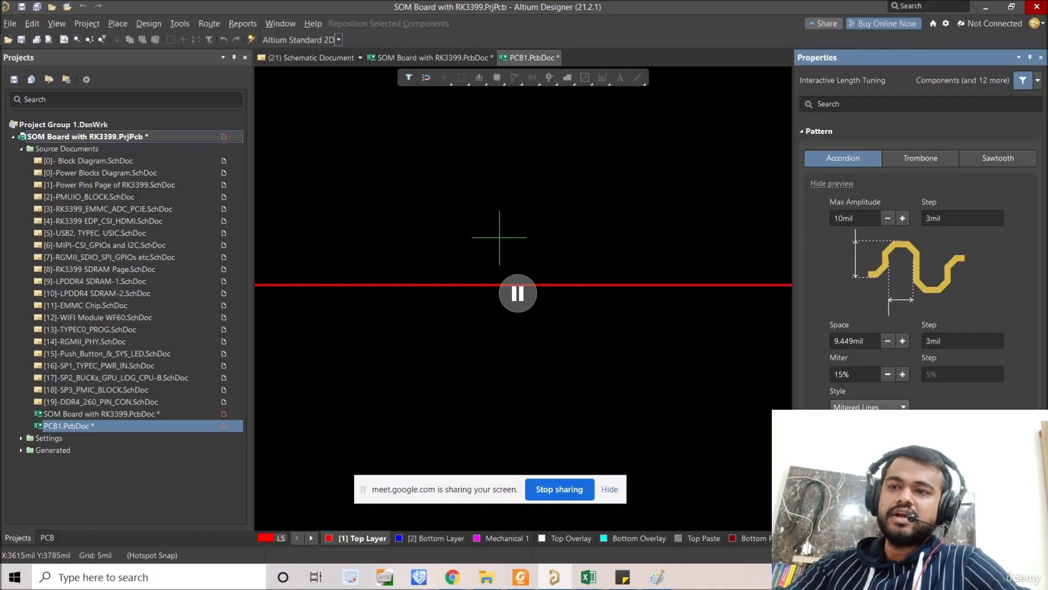
click(854, 434)
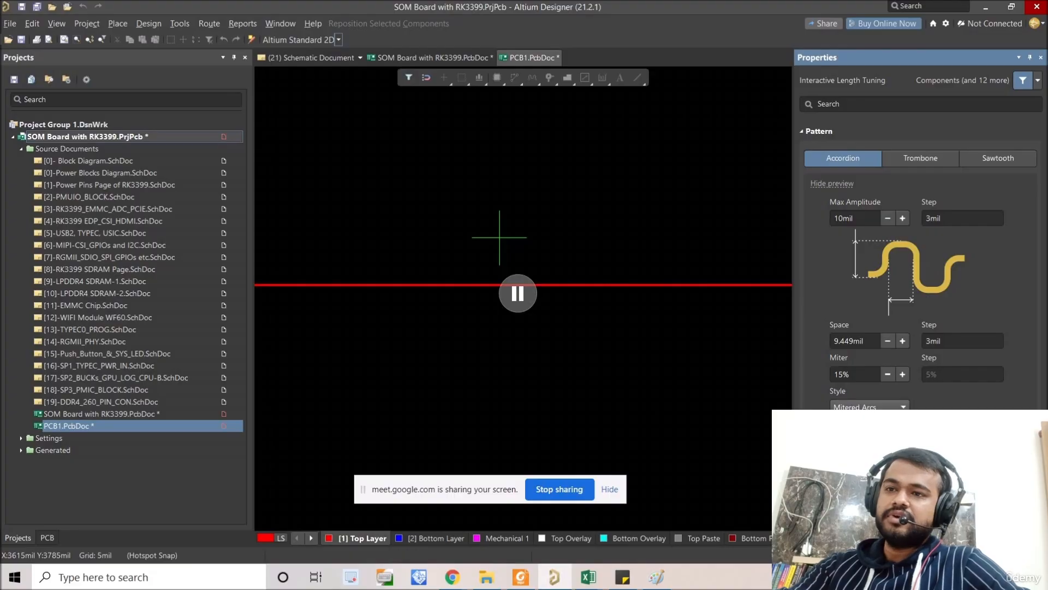
click(855, 445)
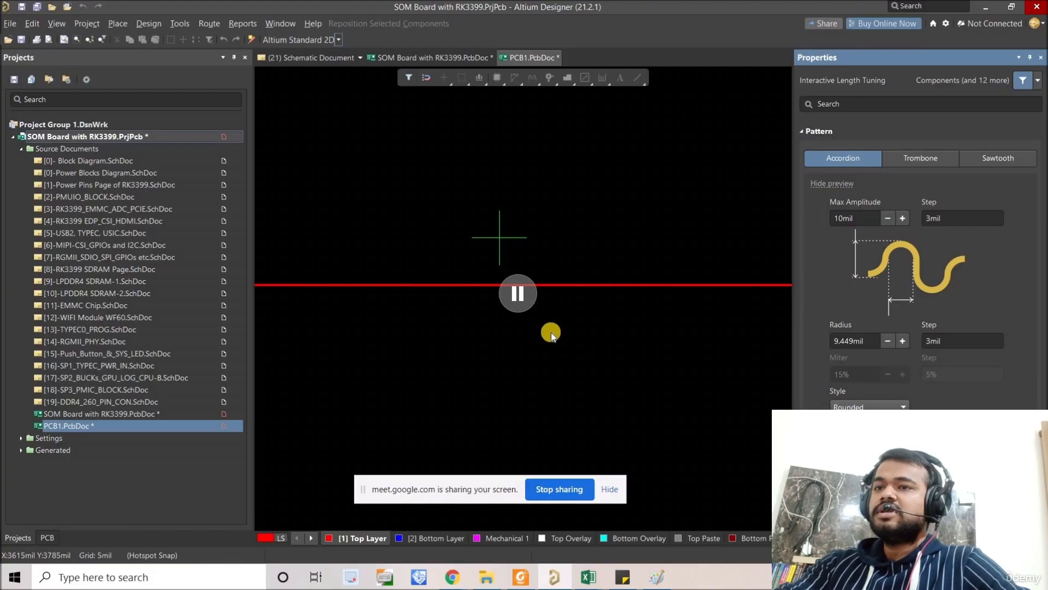
key(space)
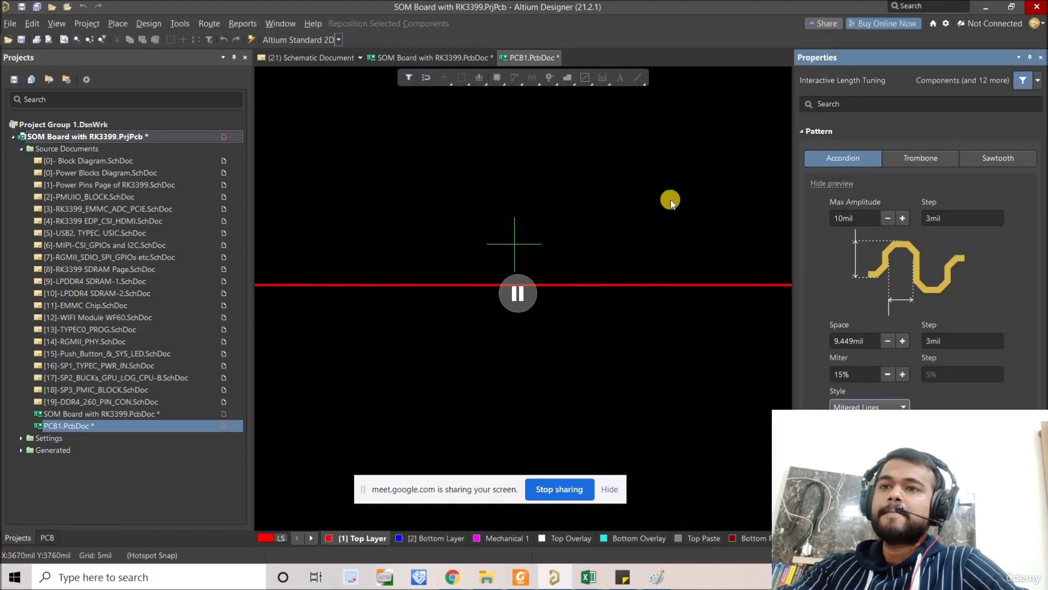
Step: Choose the Sawtooth pattern, and review its angle, minimum joint, minimum height and actual height settings
click(1004, 159)
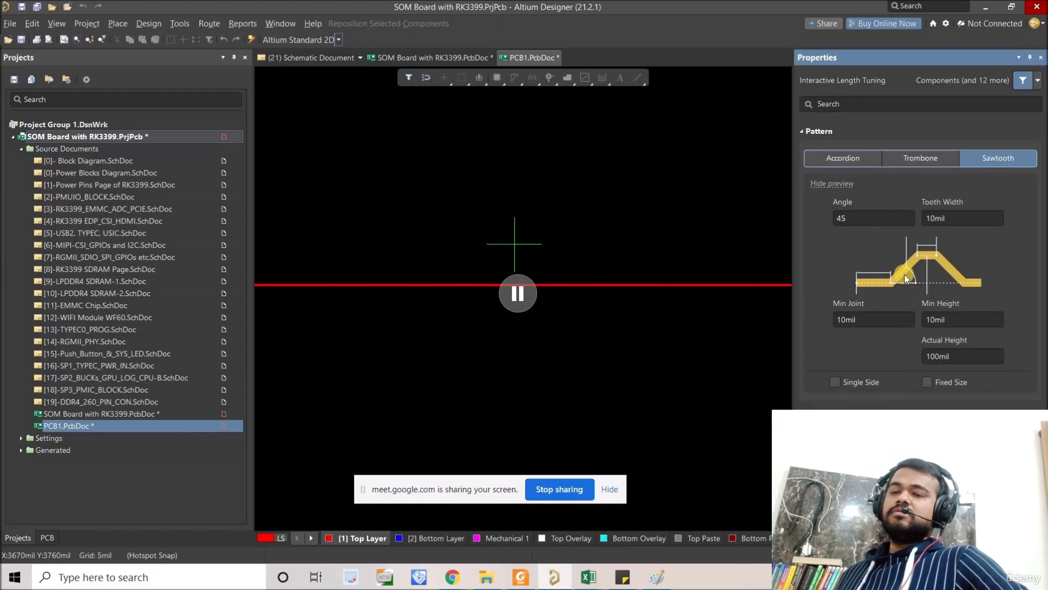
click(859, 216)
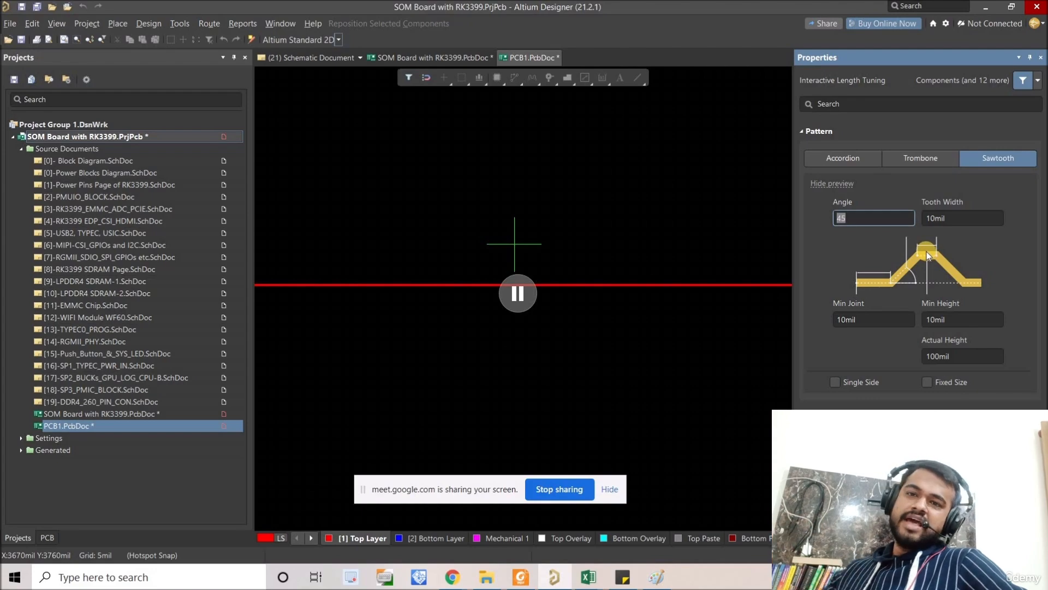
click(867, 320)
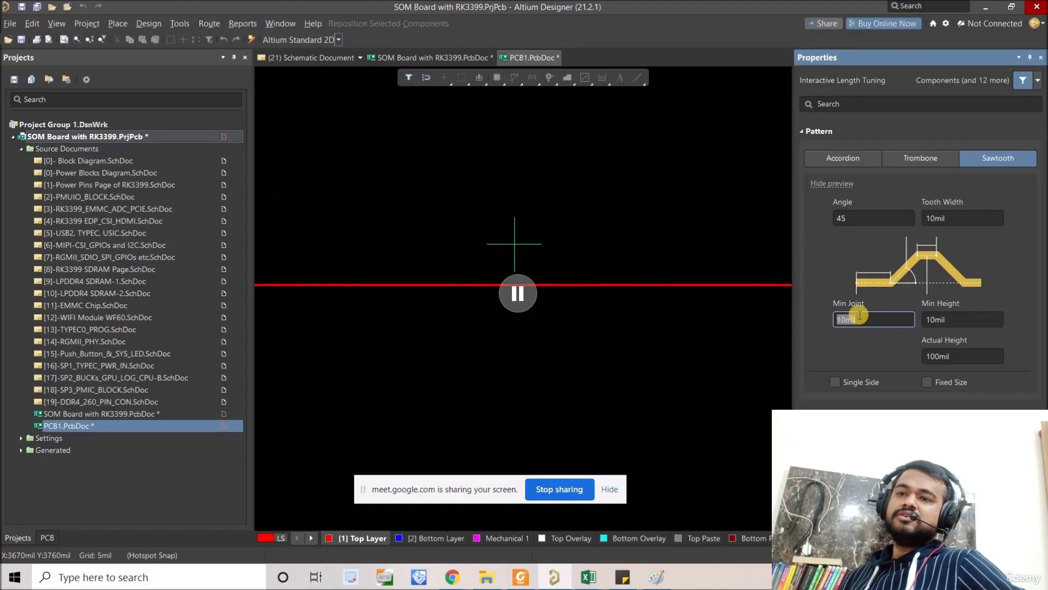
click(950, 322)
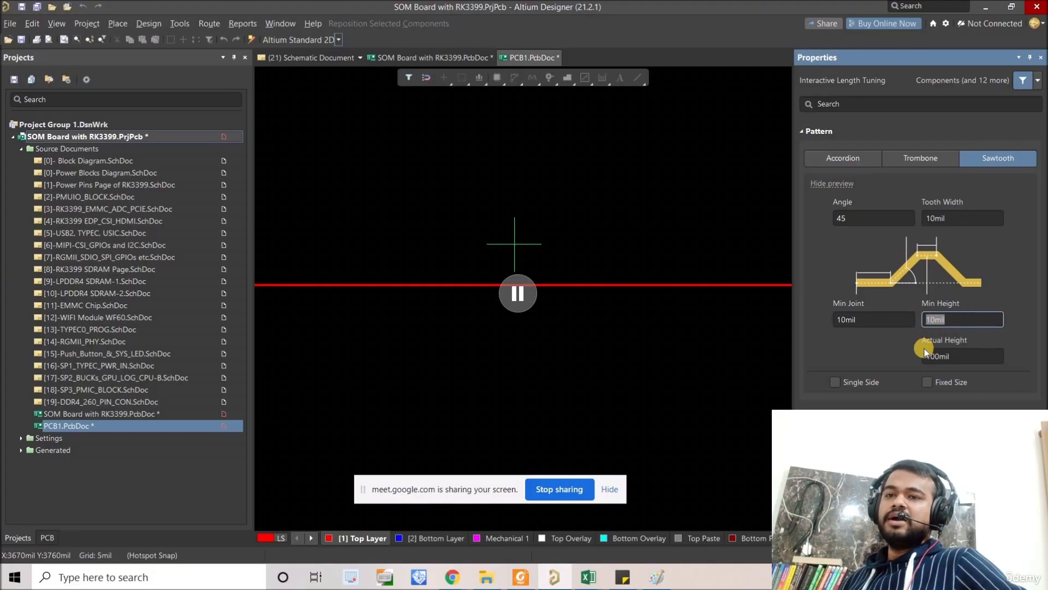
click(956, 358)
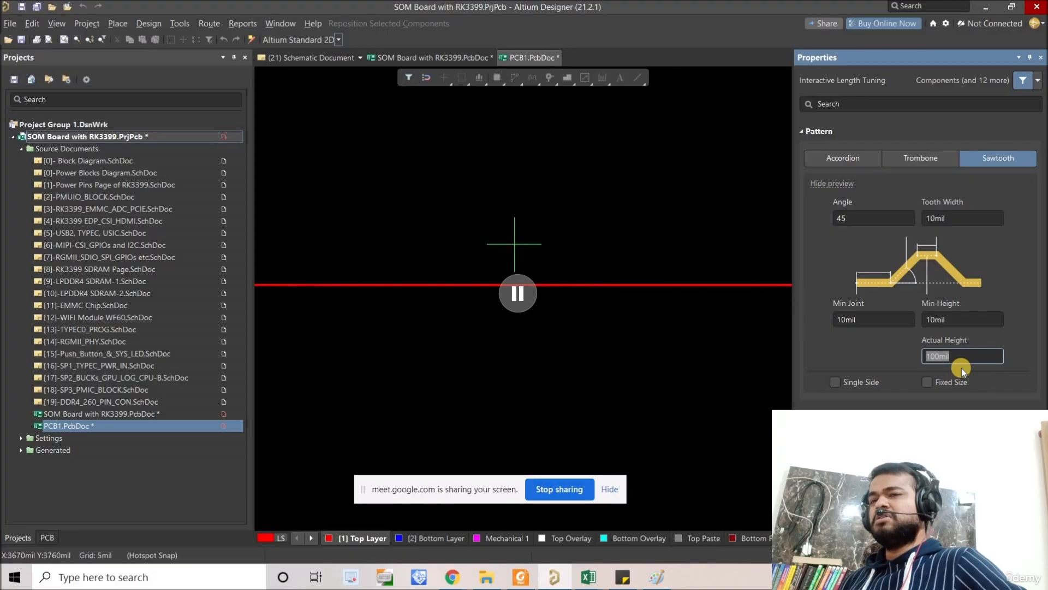
click(947, 322)
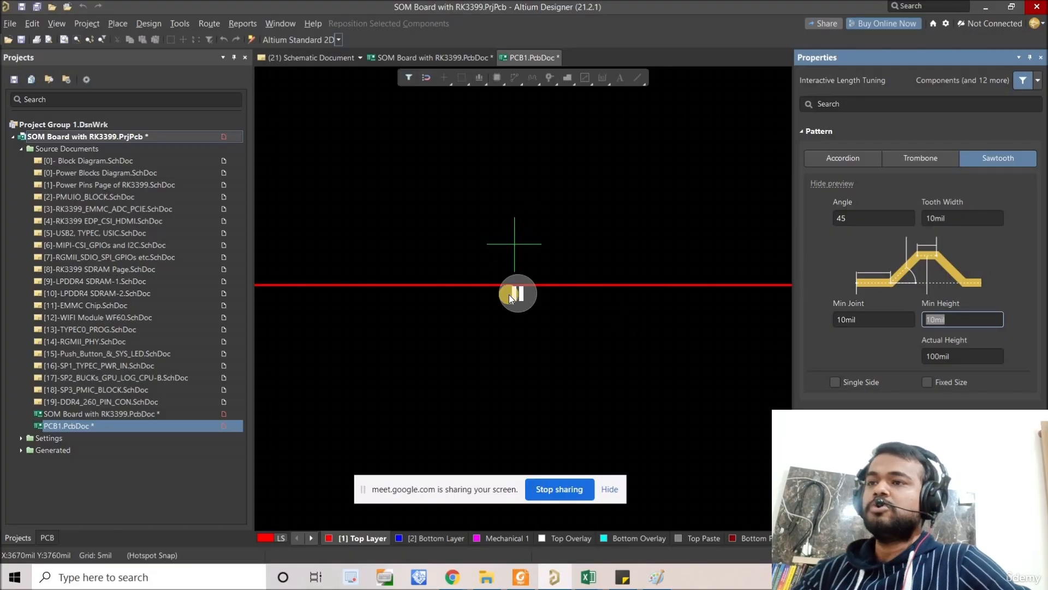
Step: Place a sawtooth pattern along the middle of the track, and move its upper boundary closer to the track
key(Return)
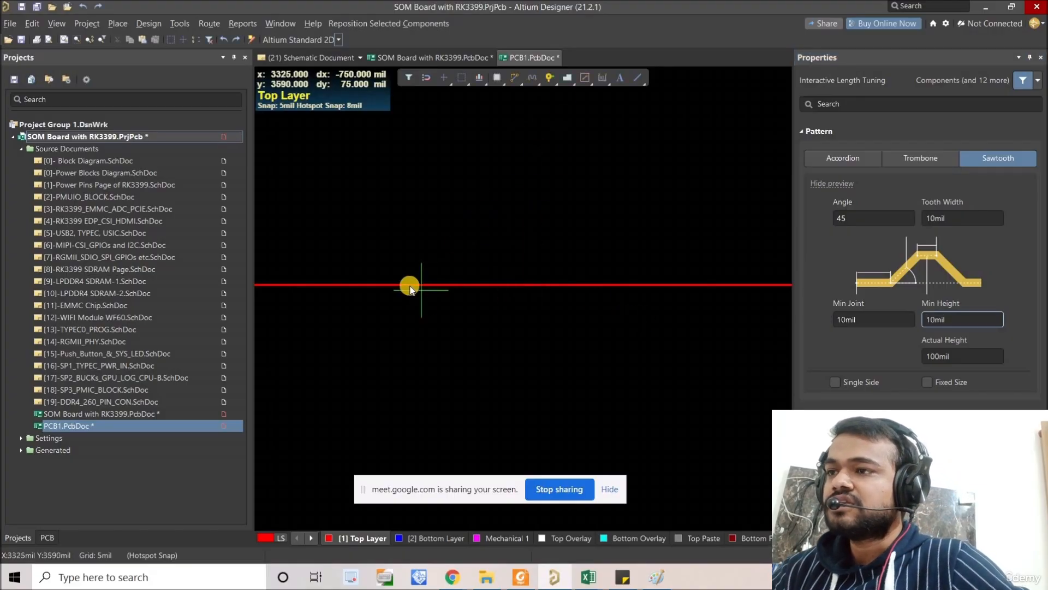
click(394, 285)
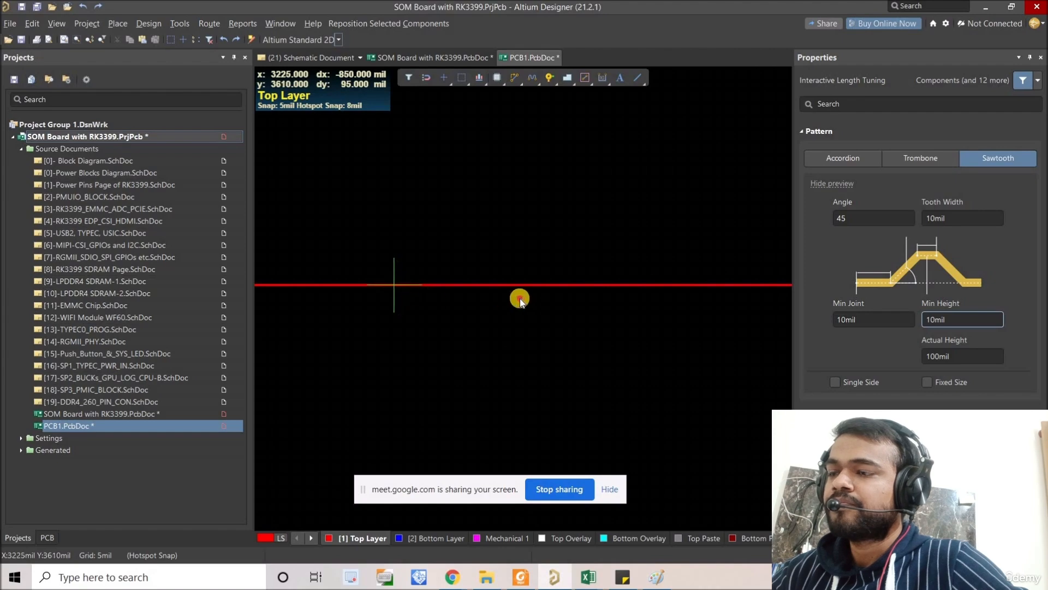
click(615, 302)
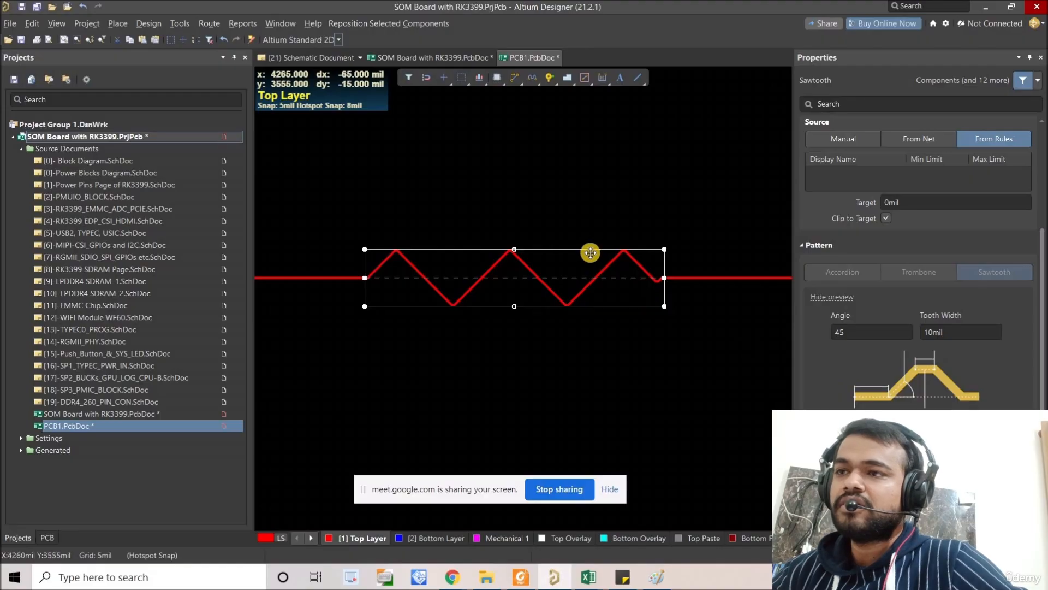
mouse_move(588, 260)
mouse_down()
mouse_move(585, 280)
mouse_move(578, 218)
mouse_move(582, 266)
mouse_up()
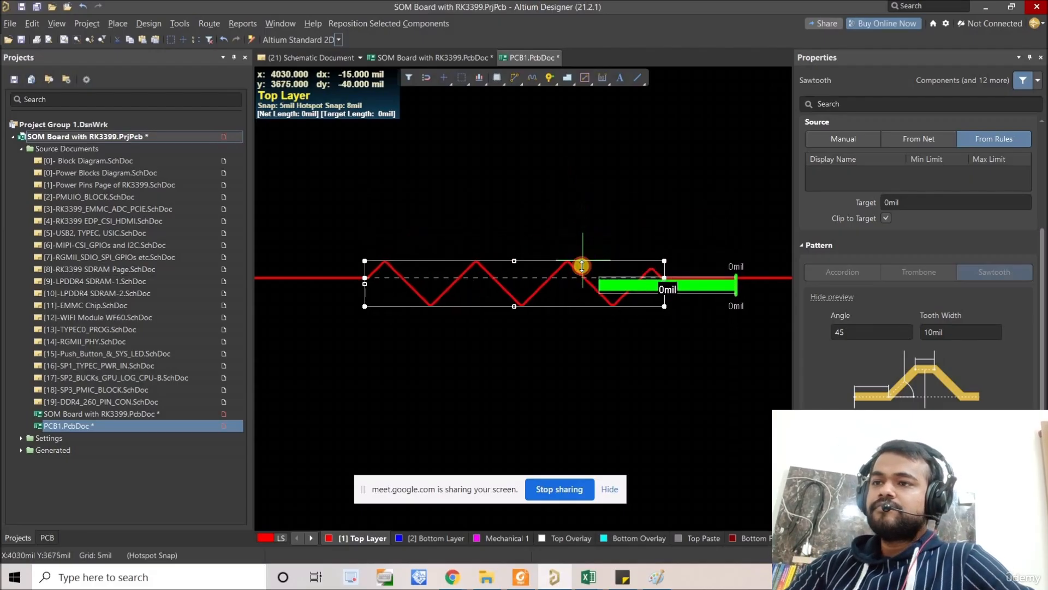
Step: Set the selected sawtooth's tooth width to 39.37 mil, and increase its minimum joint length
click(970, 333)
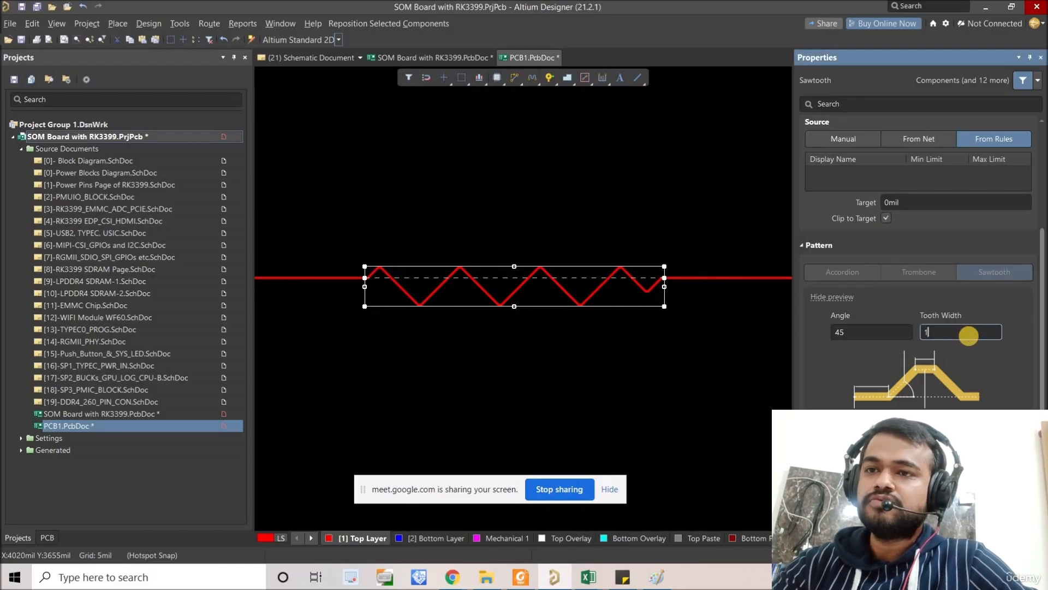
key(Return)
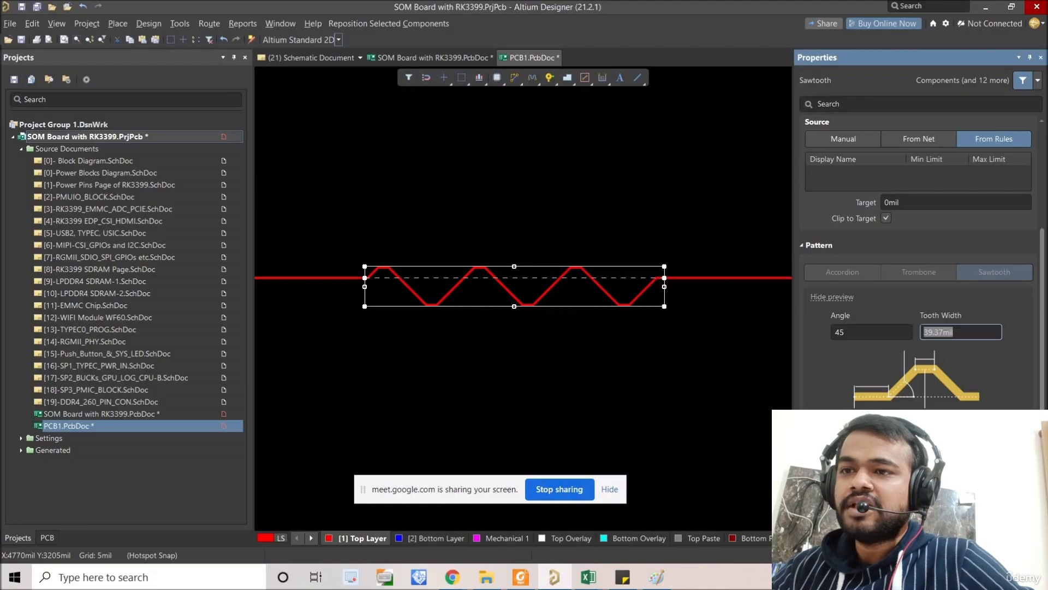
key(Tab)
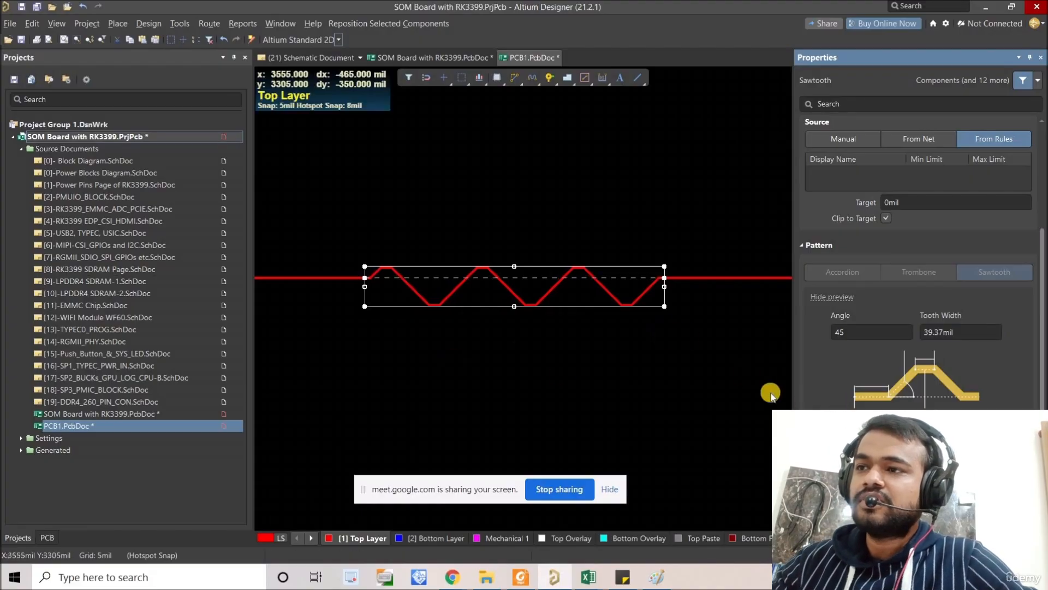
key(Return)
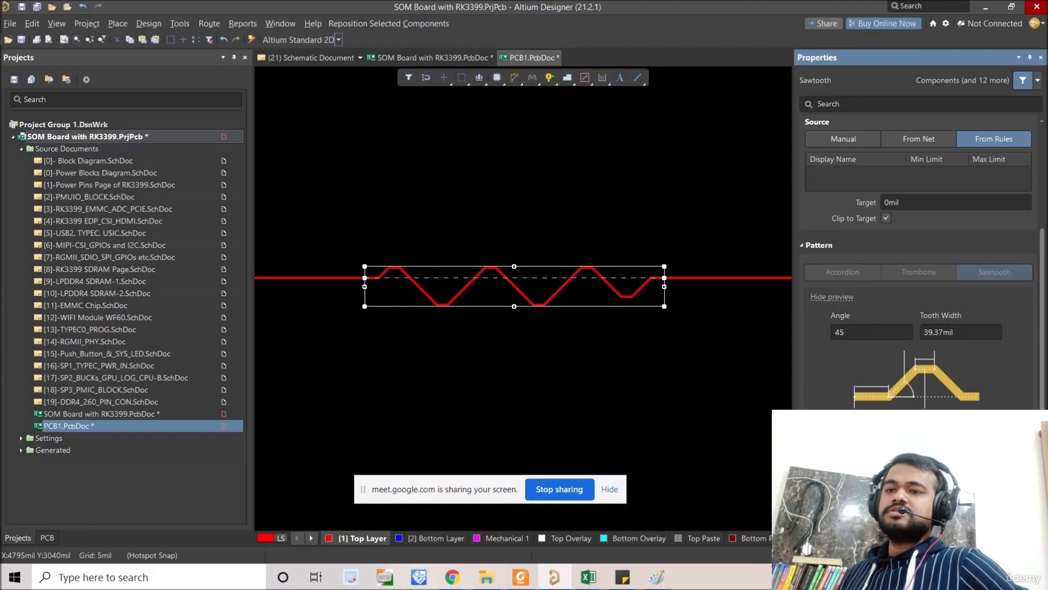
Step: Restrict the sawtooth to a single side of the track, and inspect the resulting teeth up close
click(835, 472)
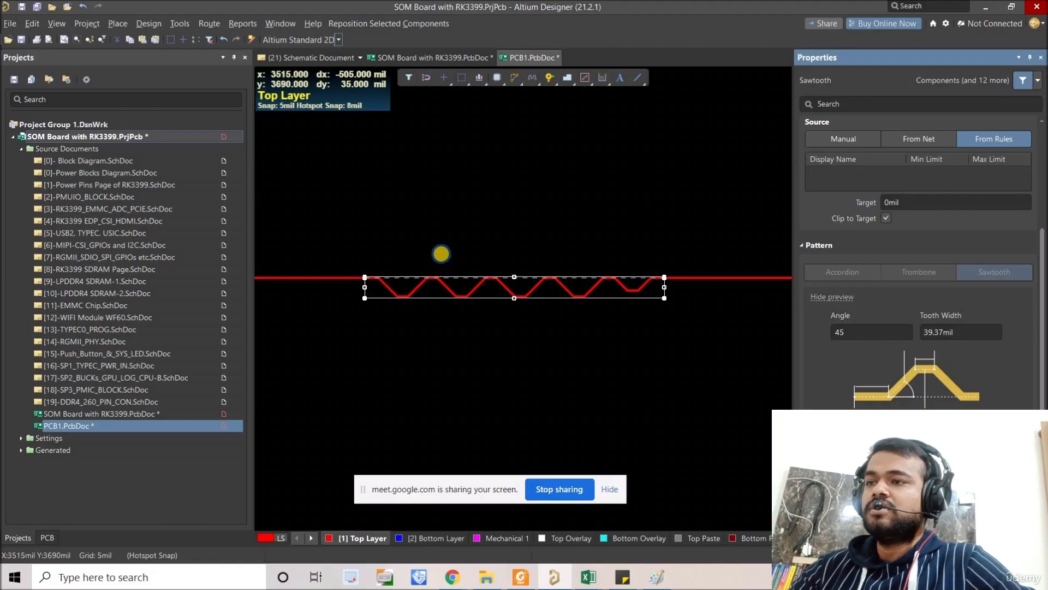
middle_drag(441, 255, 356, 285)
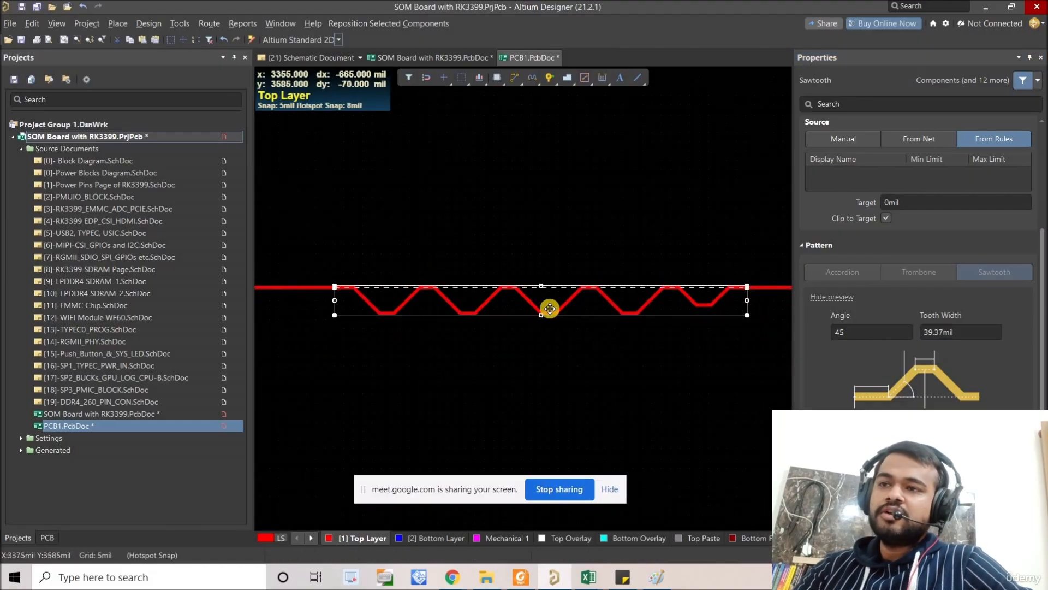
drag(552, 302, 544, 308)
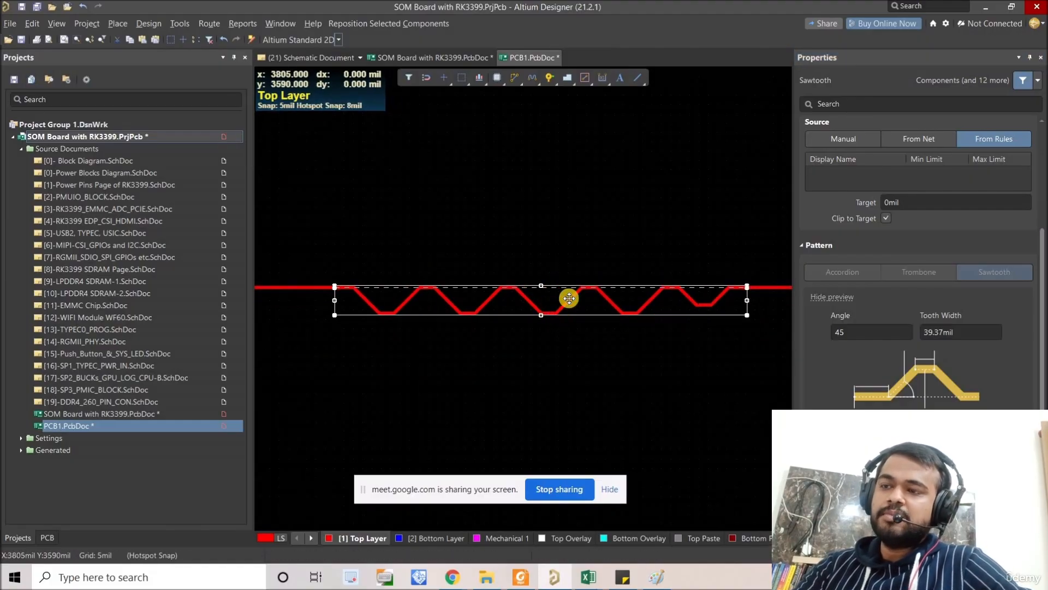
Step: Flip the single-sided sawtooth to the upper side of the track, and inspect its shorter end tooth up close
right_drag(620, 325, 597, 321)
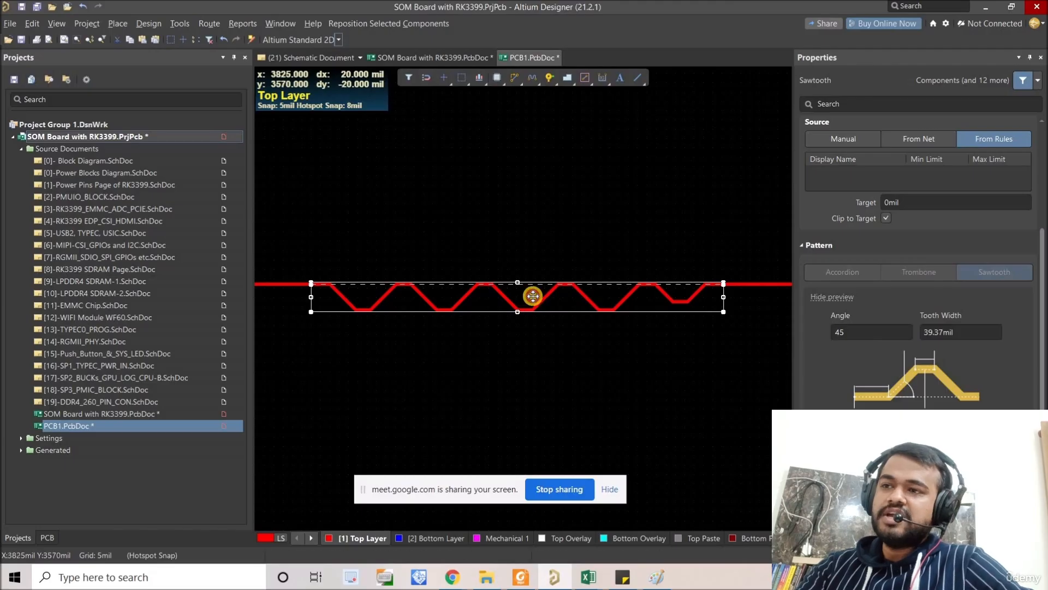
mouse_move(538, 276)
mouse_down()
mouse_move(536, 294)
mouse_move(534, 257)
mouse_move(559, 332)
mouse_move(662, 307)
mouse_up()
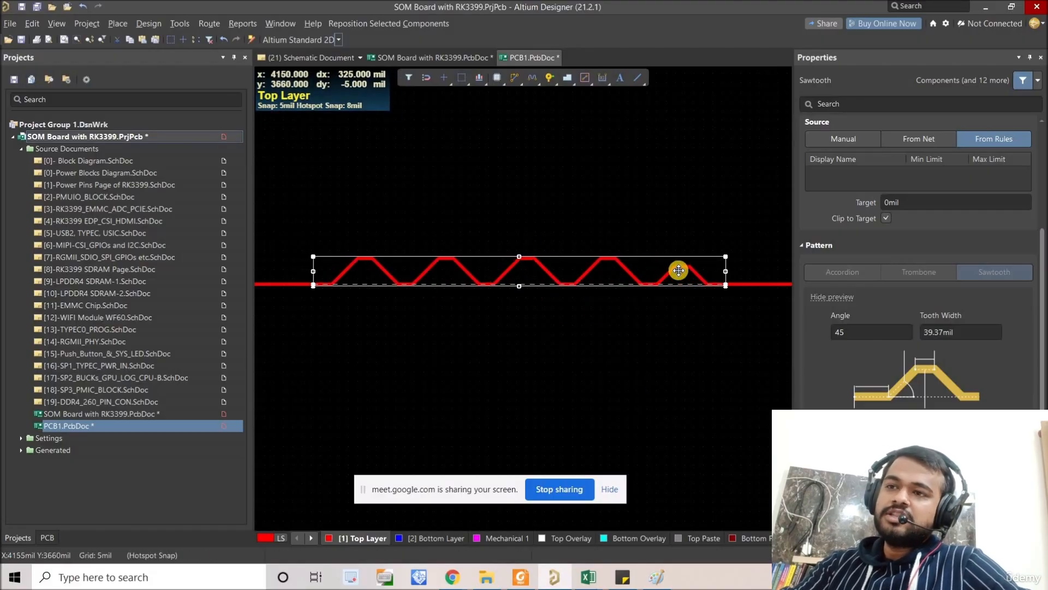
ctrl+scroll(676, 269, up, 3)
right_drag(678, 268, 617, 254)
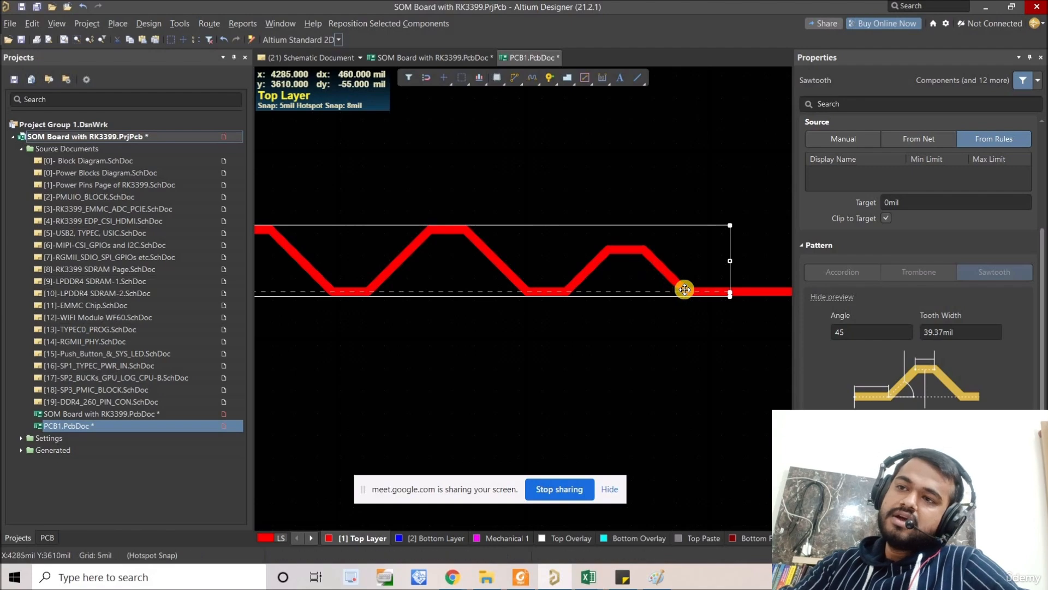
ctrl+scroll(624, 279, down, 4)
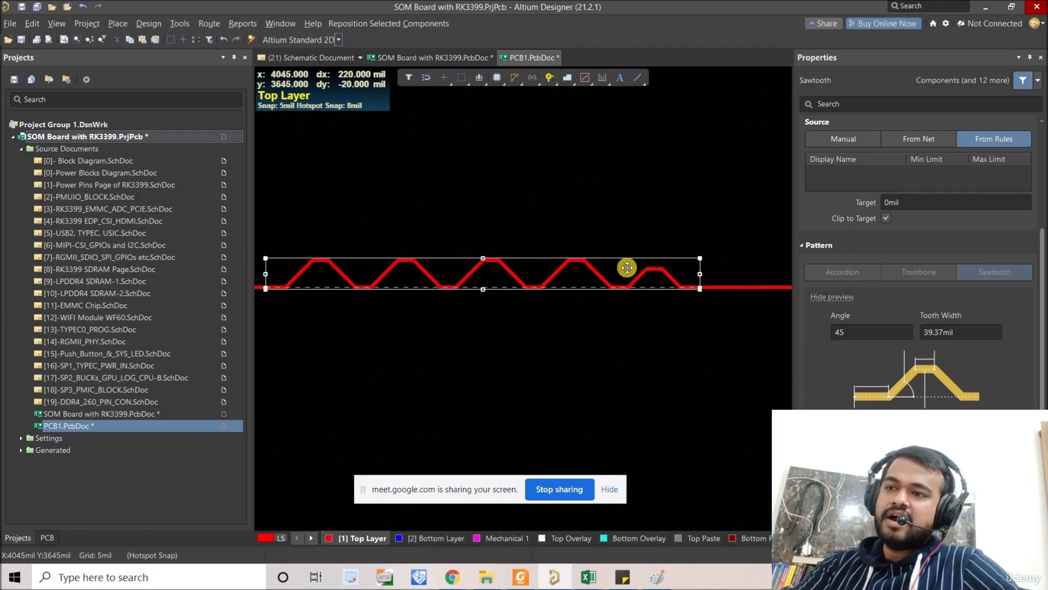
Step: Adjust whether the sawtooth's short end tooth is generated, and stretch the pattern's boundary farther along the track
right_drag(627, 267, 680, 276)
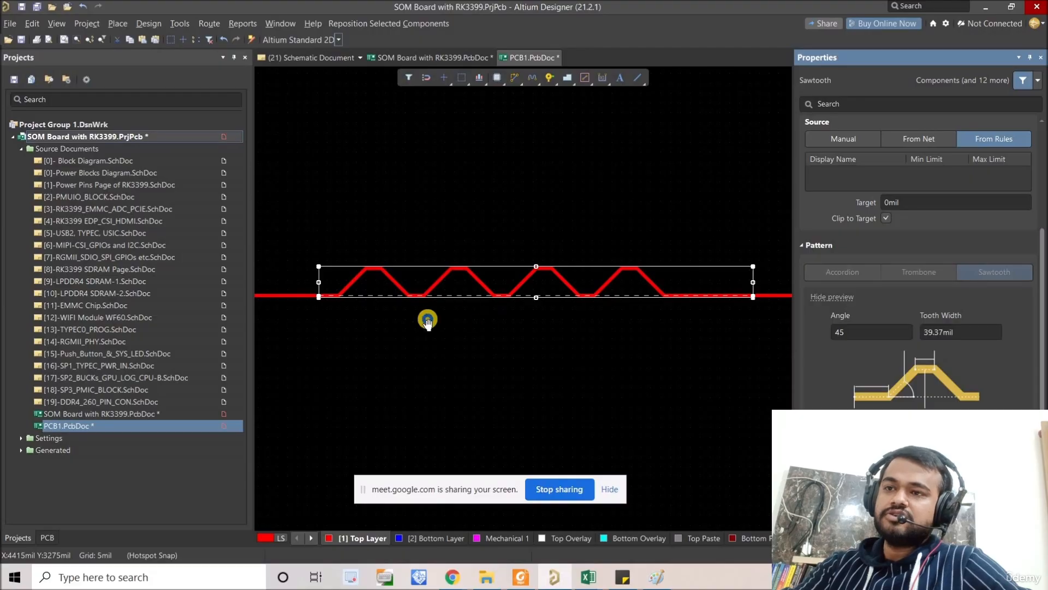
right_drag(715, 298, 648, 307)
drag(687, 289, 749, 290)
ctrl+scroll(622, 337, down, 3)
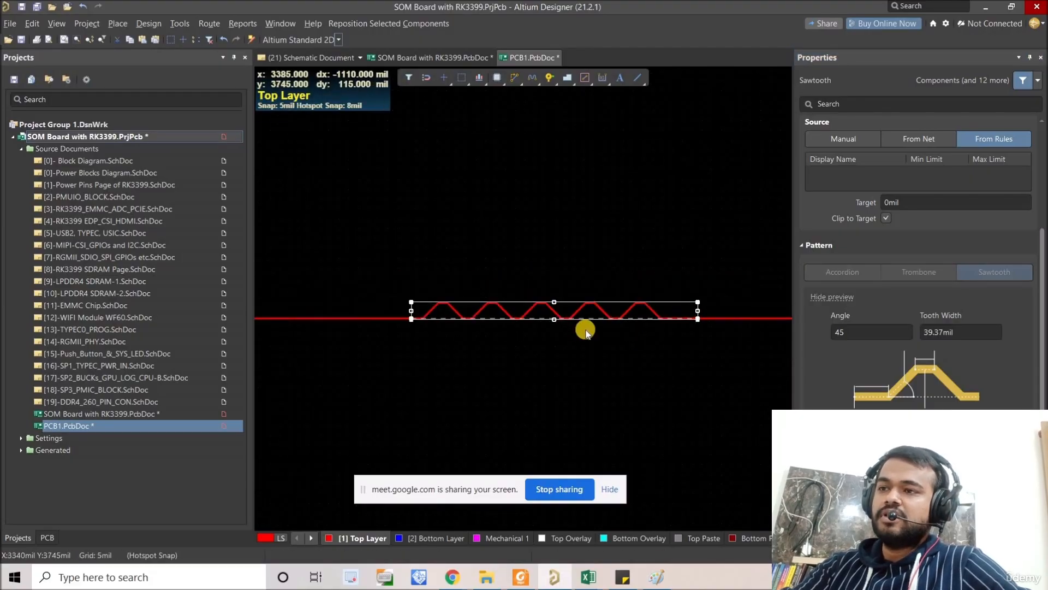
ctrl+scroll(580, 337, up, 2)
ctrl+scroll(580, 339, down, 2)
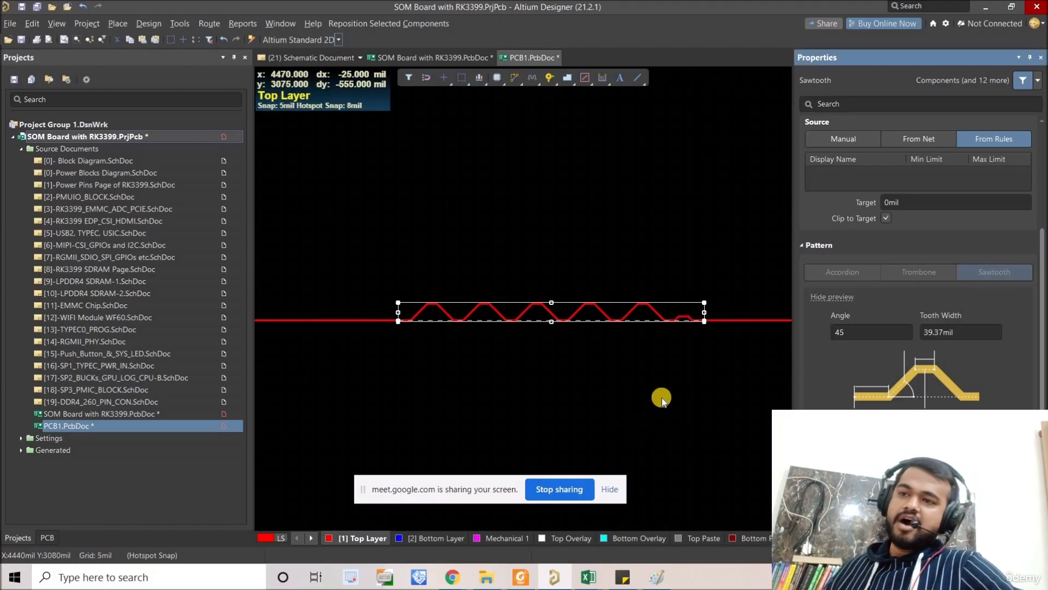
Step: Review the selected sawtooth's length, delay, target source and pattern settings
right_drag(661, 399, 645, 403)
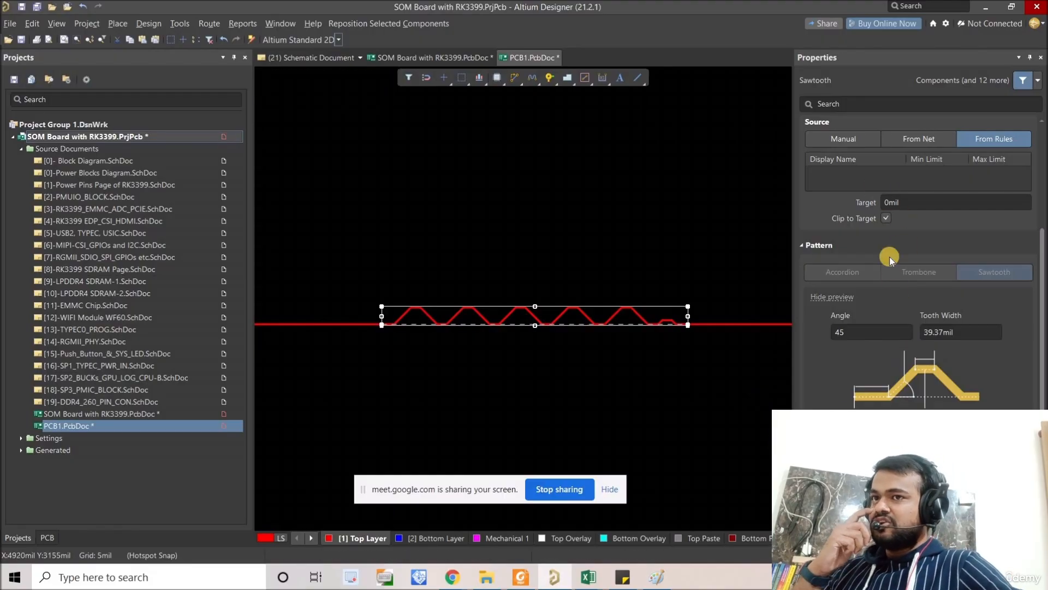
scroll(881, 366, up, 2)
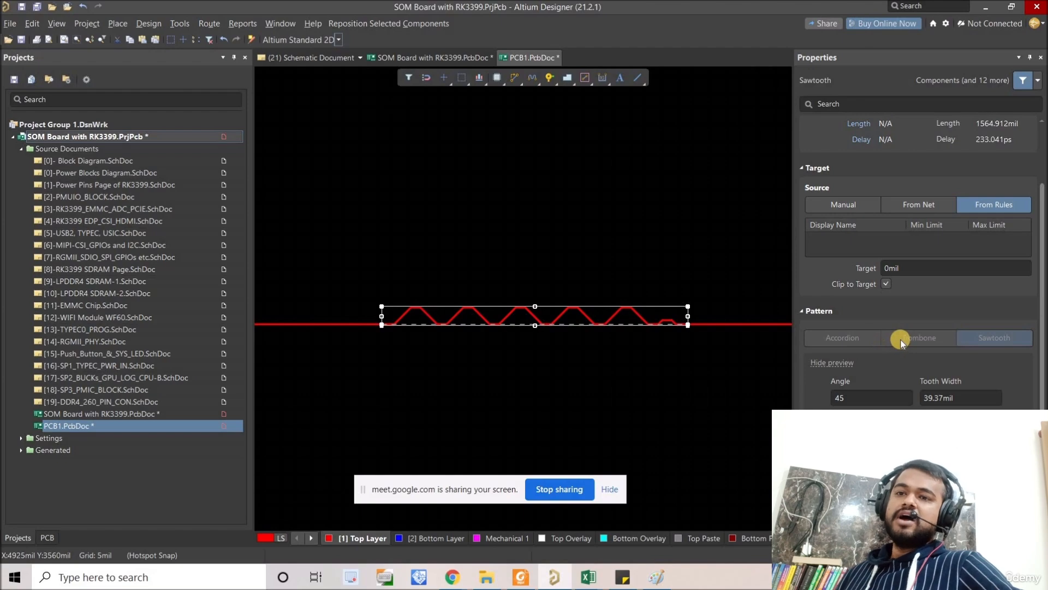
right_drag(684, 342, 646, 314)
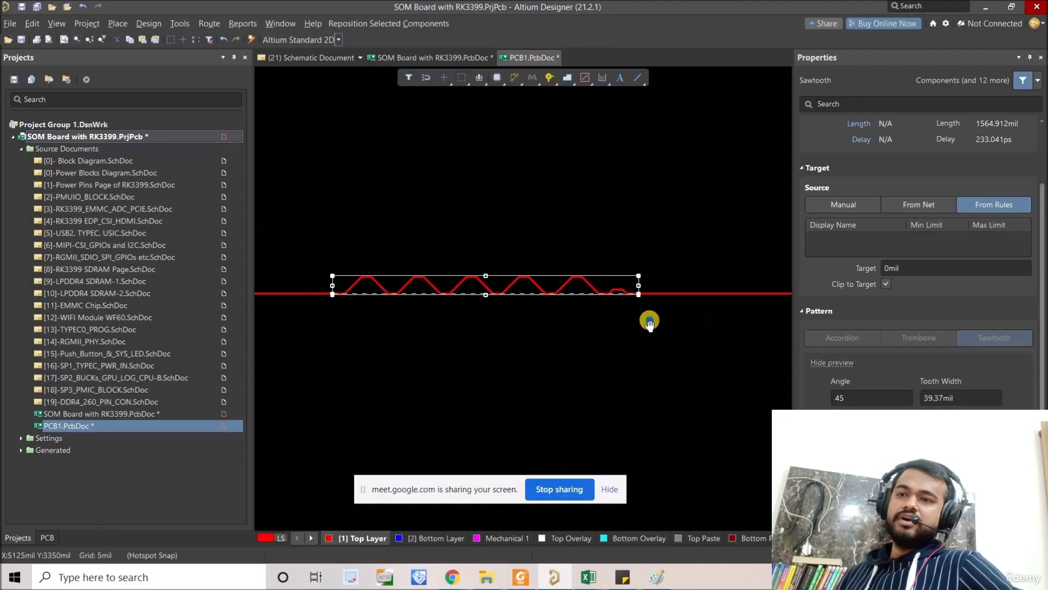
right_drag(649, 320, 671, 313)
Step: Delete the test track together with its sawtooth pattern from the test board, and close PCB1.PcbDoc
click(609, 336)
click(550, 289)
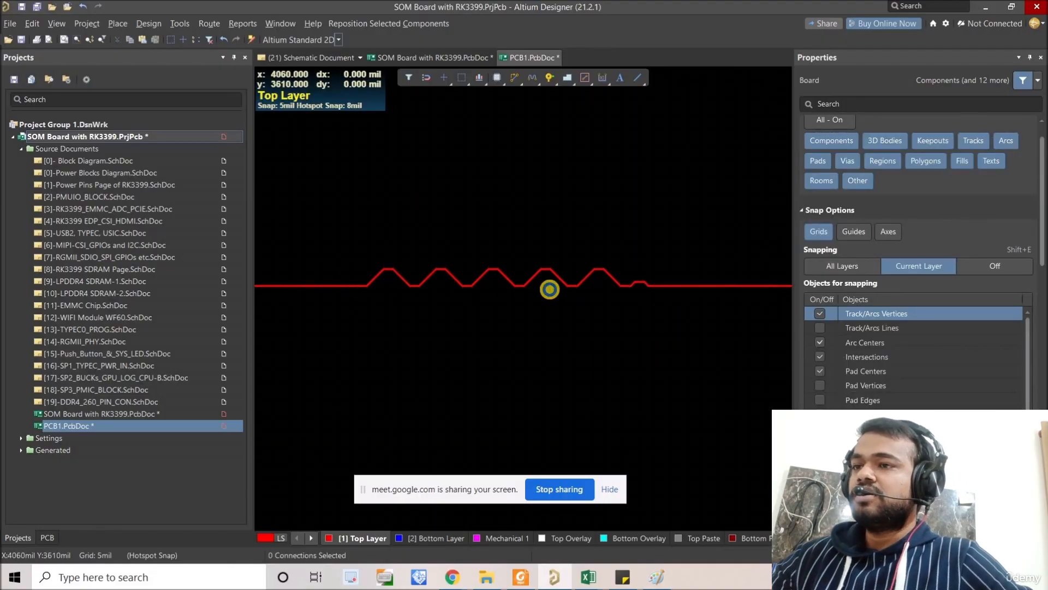
click(550, 290)
ctrl+scroll(550, 289, down, 4)
drag(733, 333, 383, 263)
key(Delete)
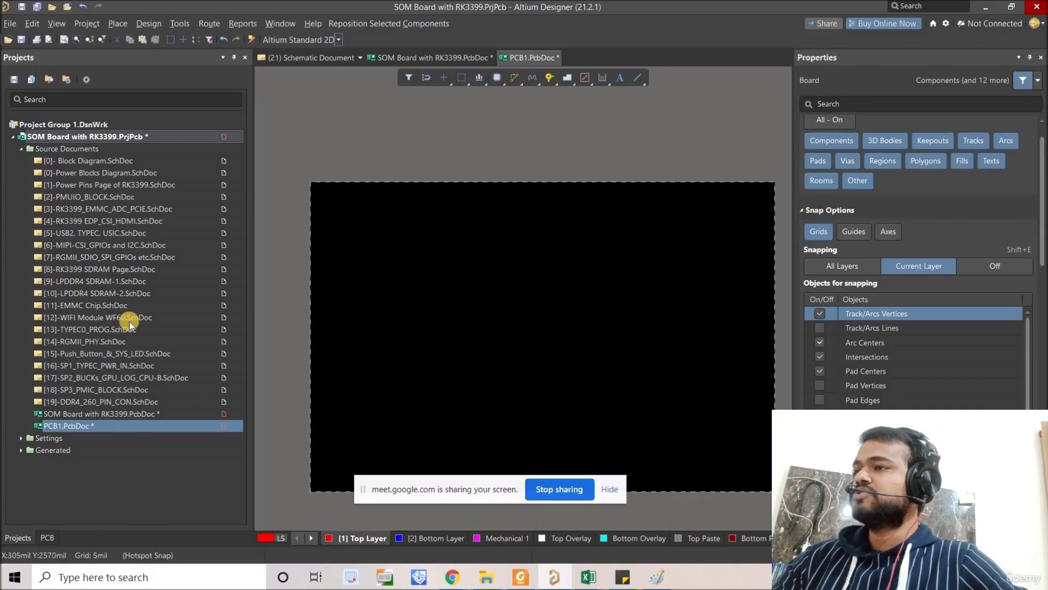
right_click(118, 430)
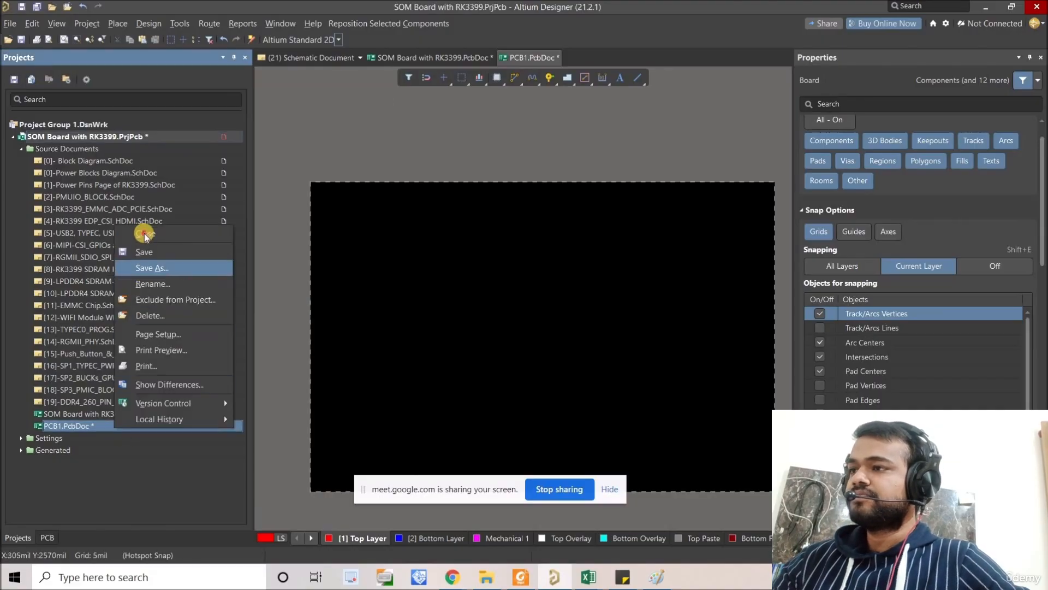
click(547, 313)
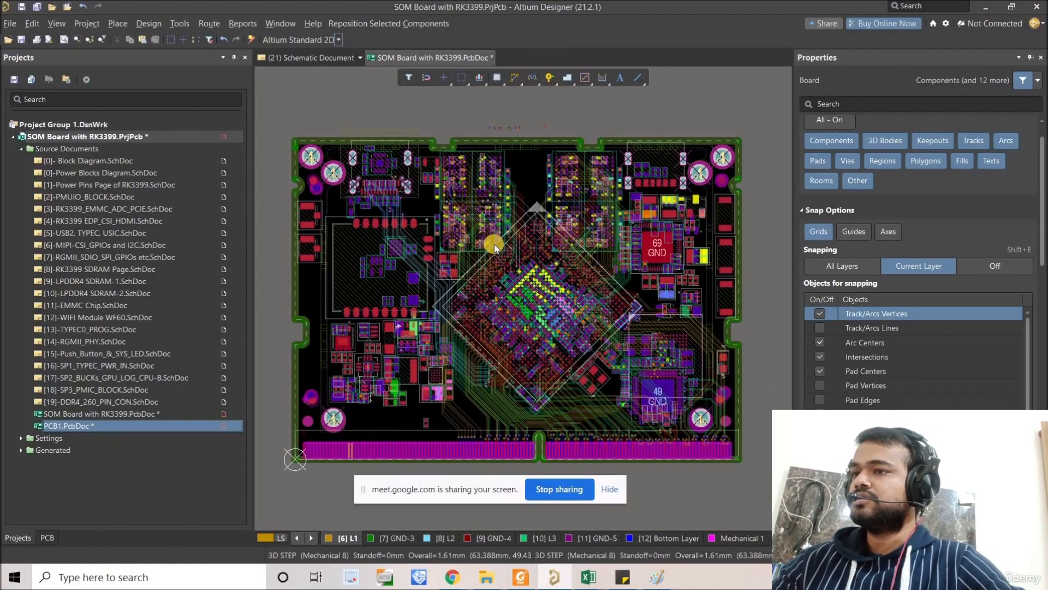